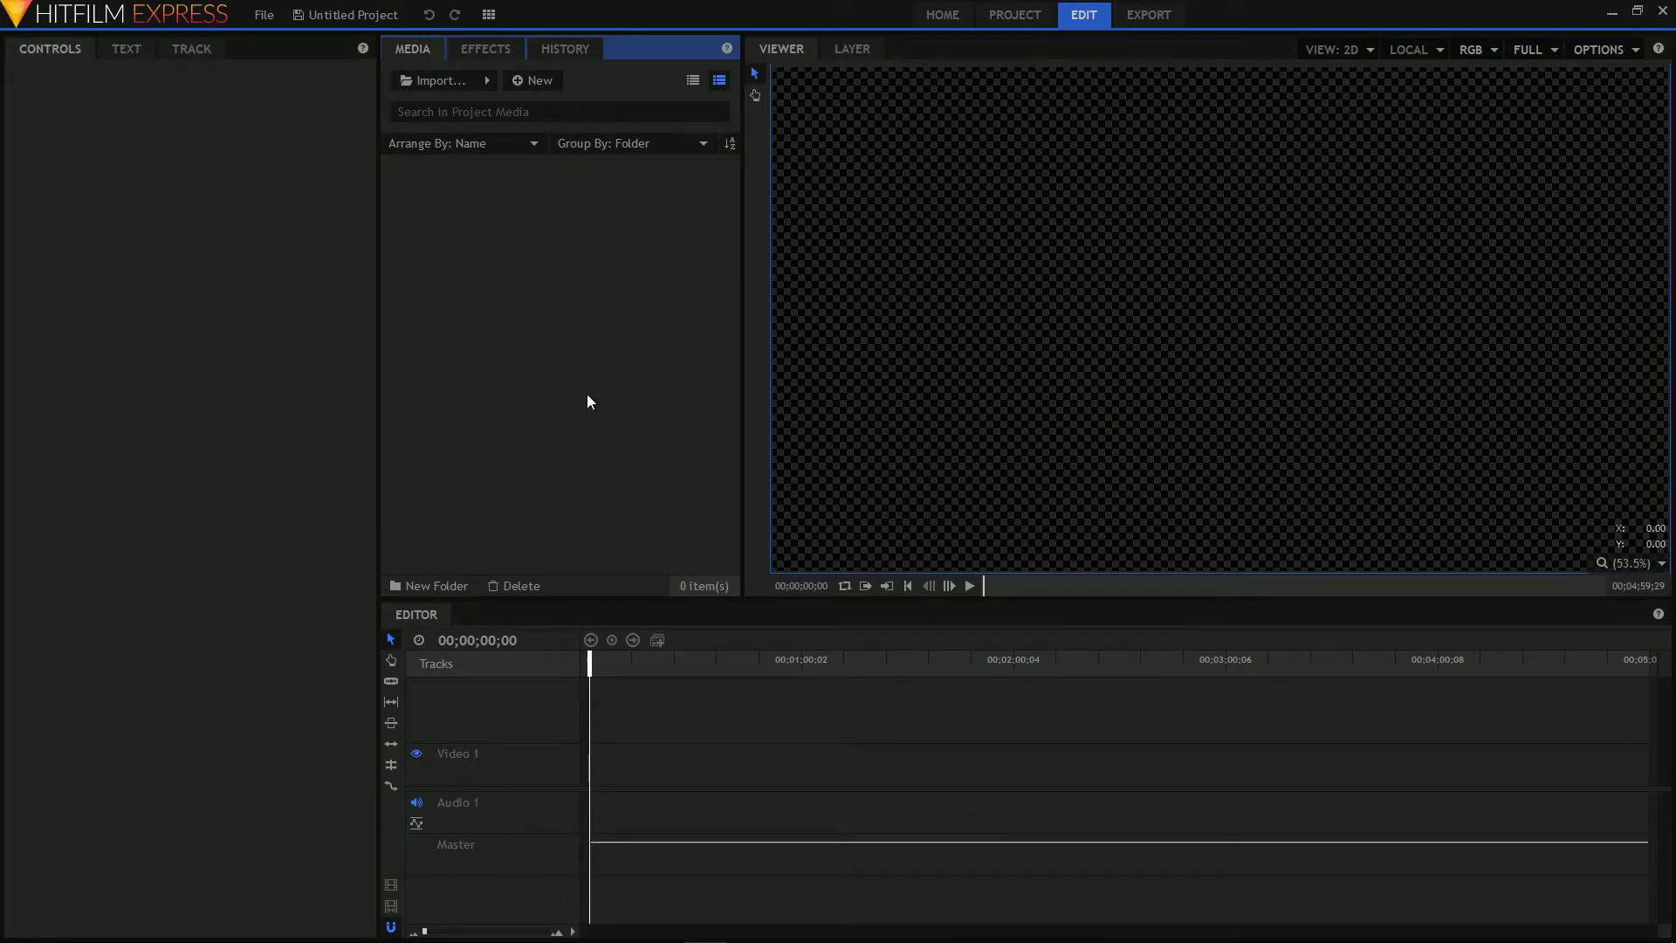
# Step: Create a new composite shot named 'main' with a duration of 00;00;20;00
pyautogui.click(534, 89)
pyautogui.click(550, 106)
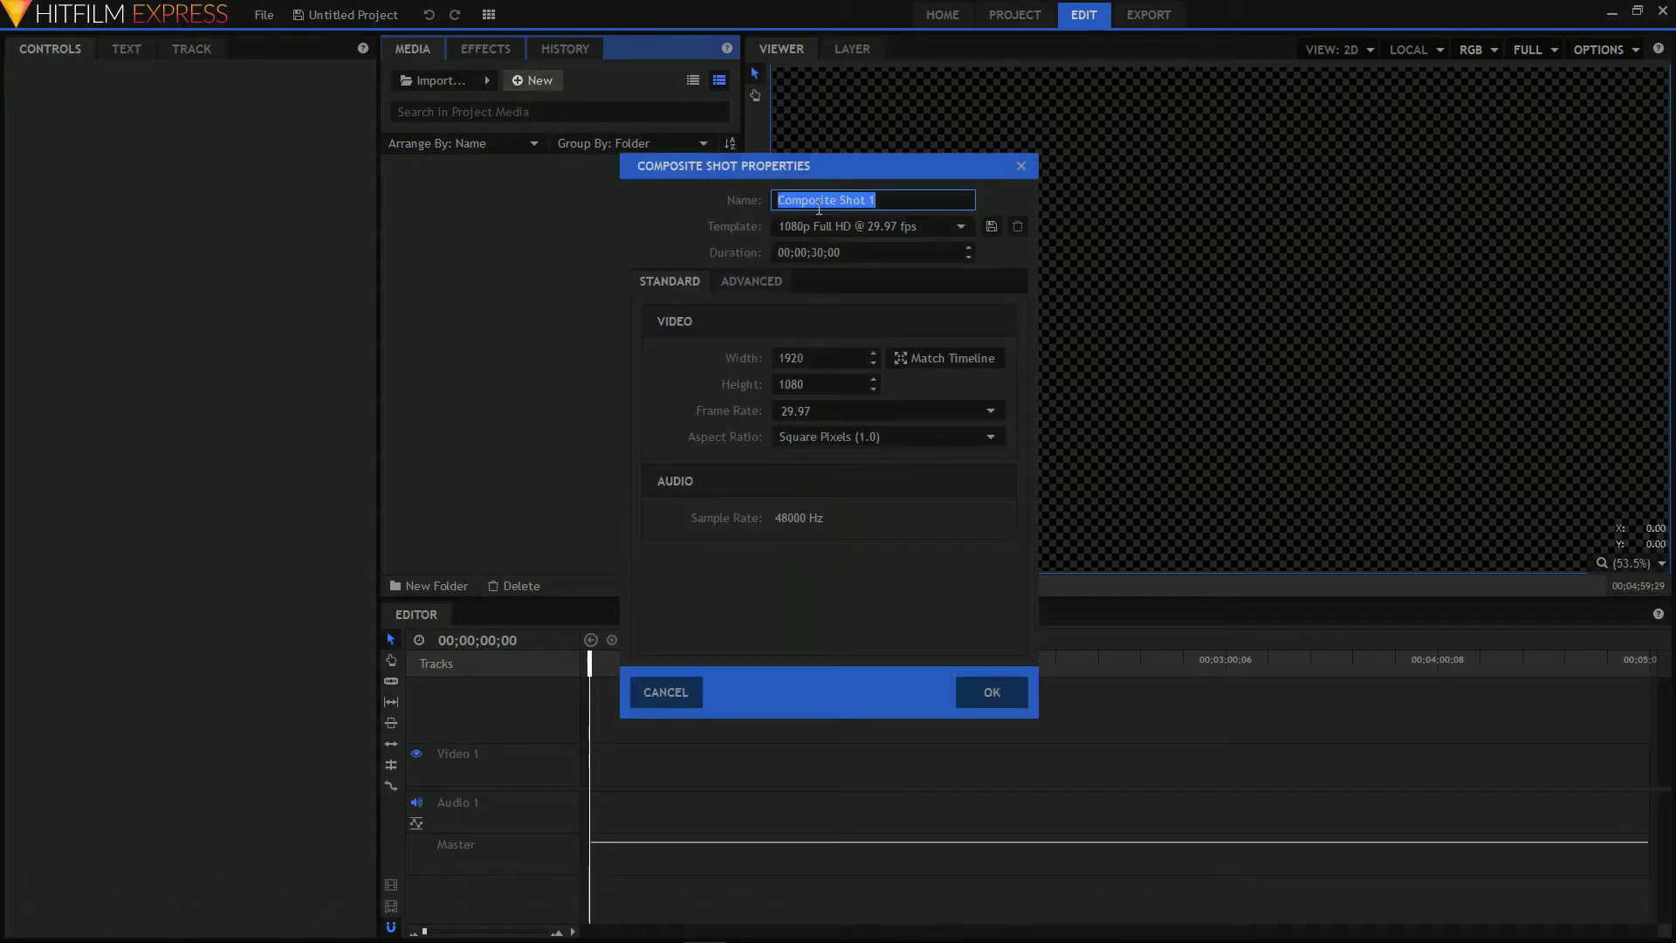
pyautogui.write('main')
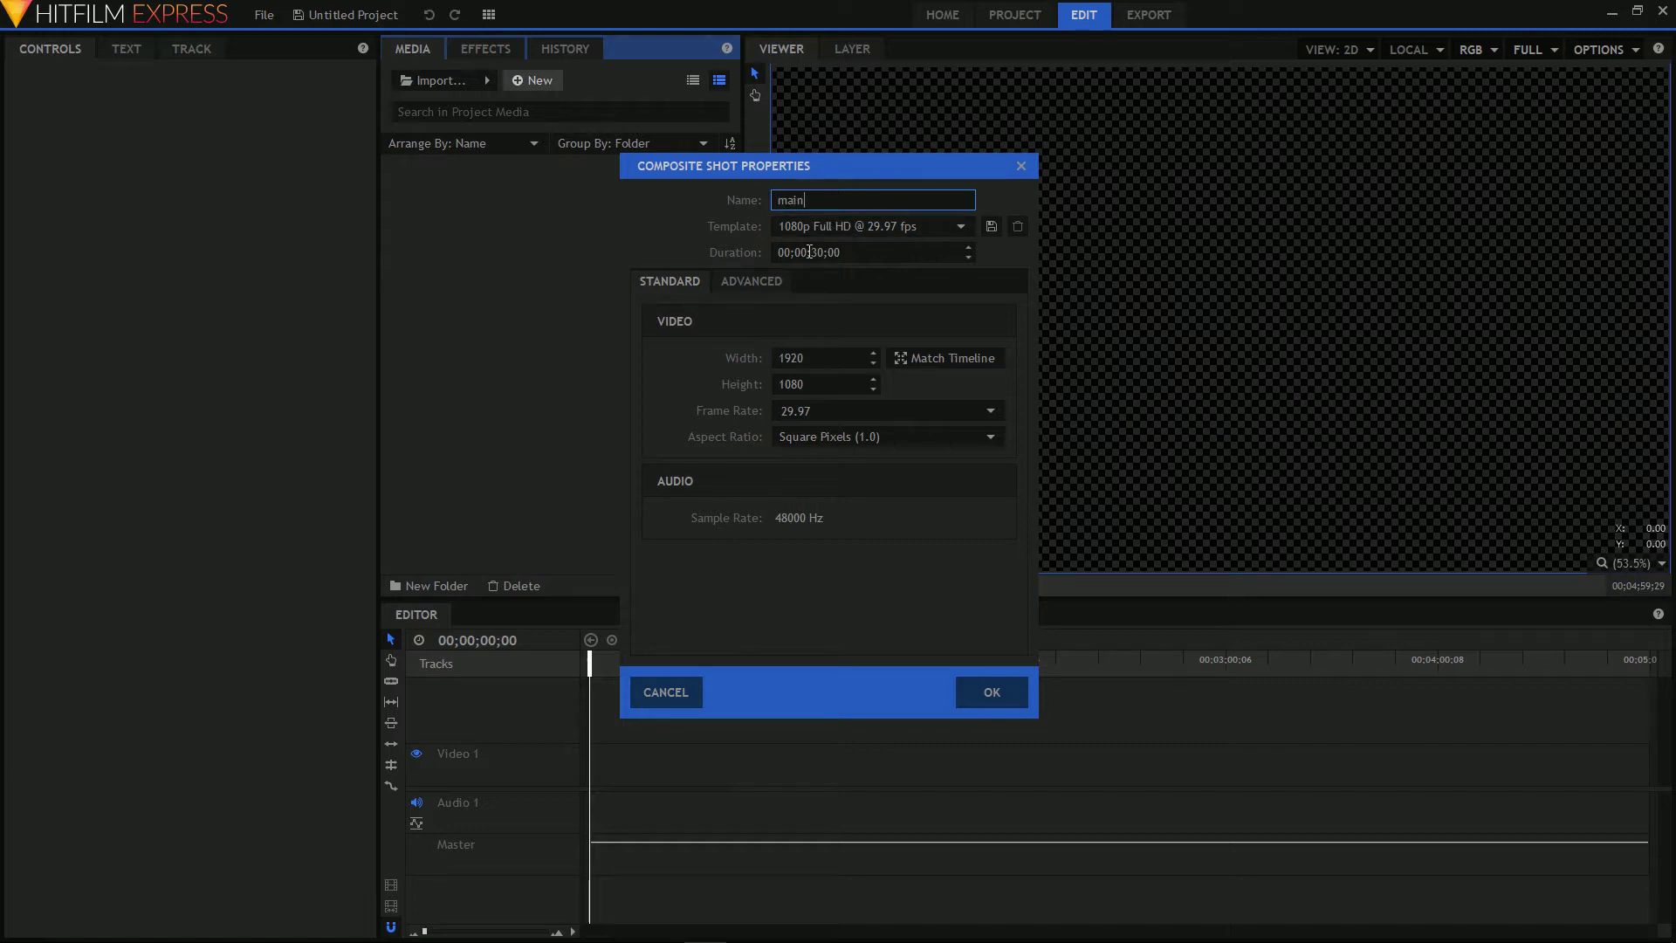
pyautogui.doubleClick(814, 252)
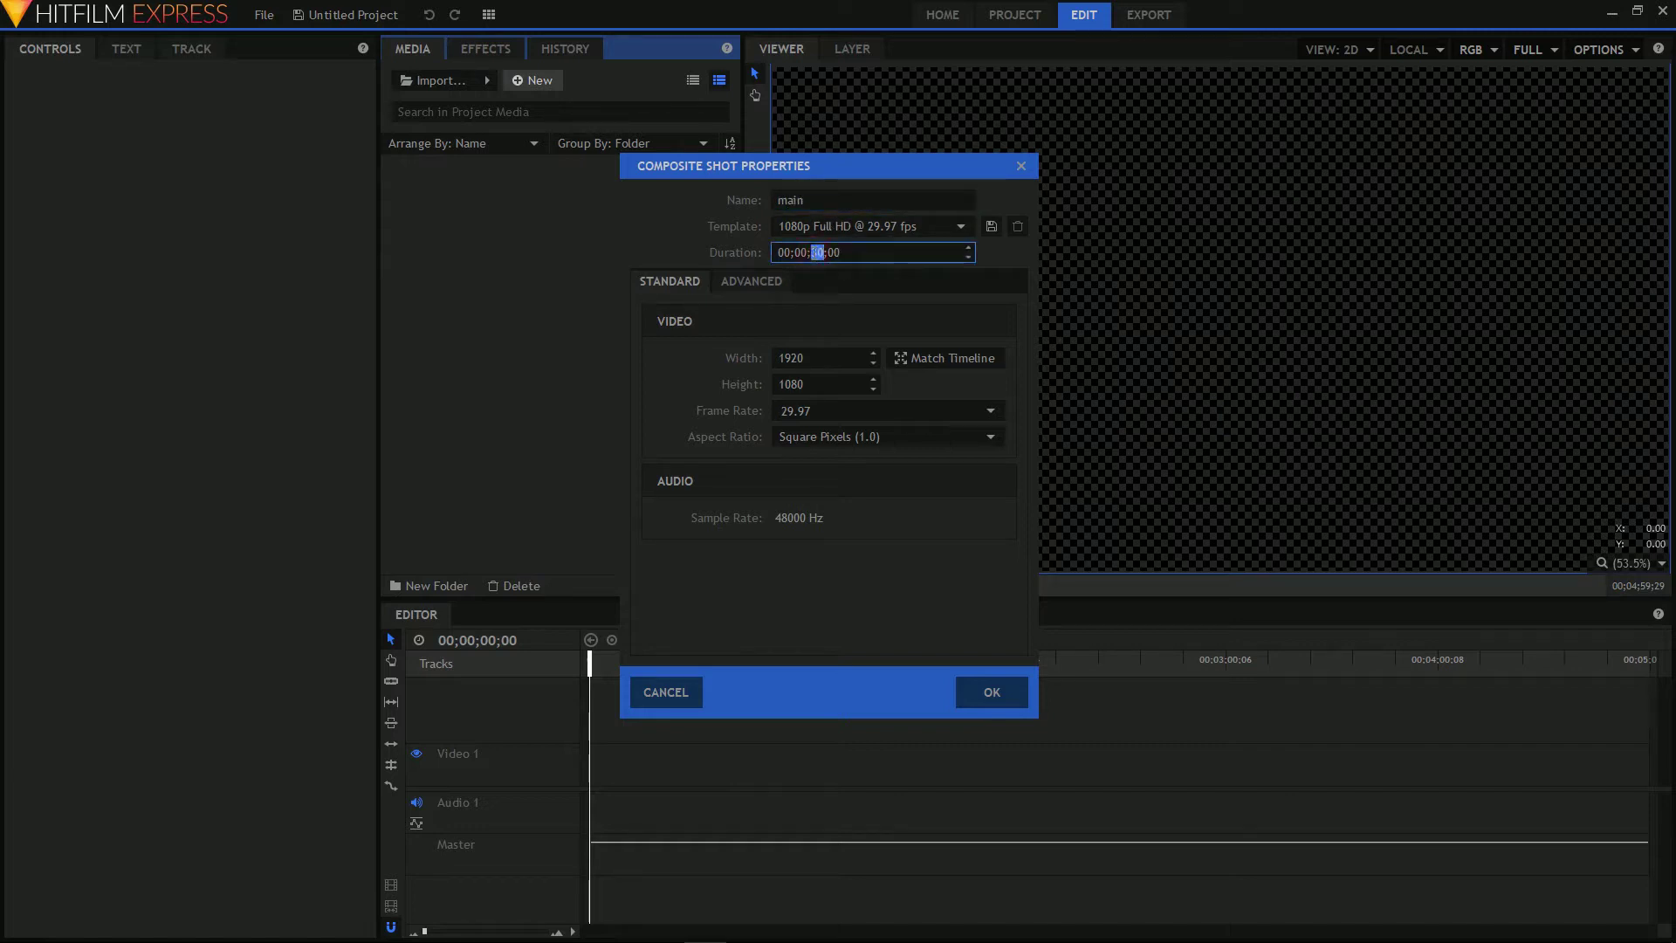
pyautogui.write('20')
pyautogui.click(992, 693)
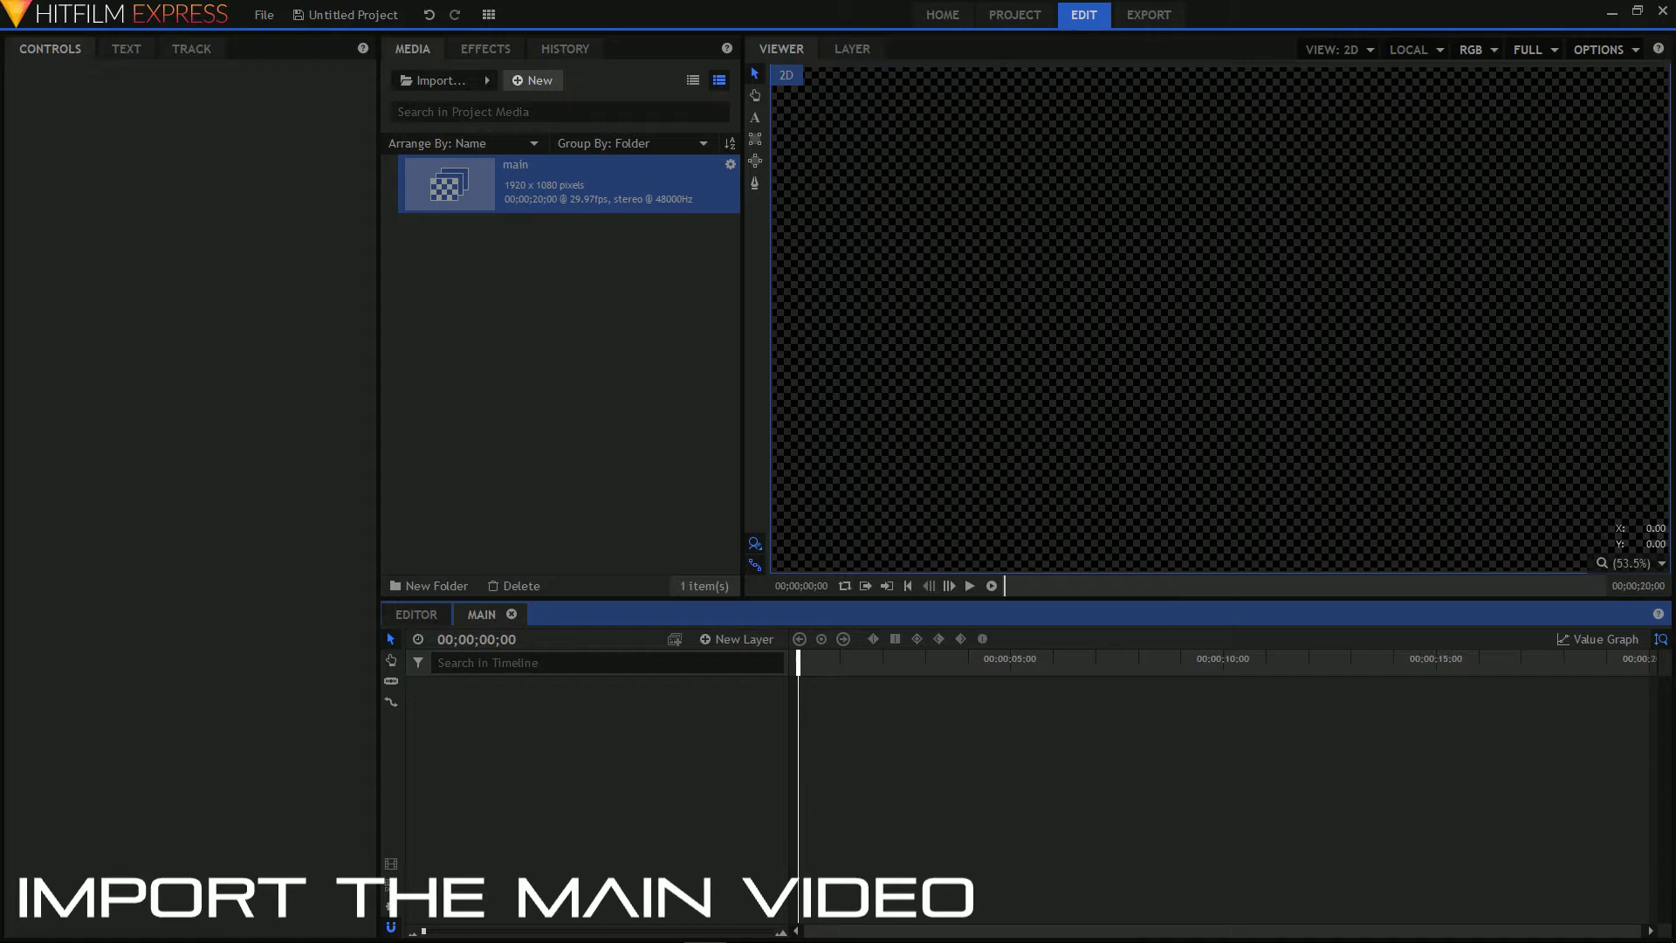
# Step: Drag mike trimmed.mp4 from File Explorer into HitFilm's Media panel and move Explorer aside
pyautogui.moveTo(0, 146); pyautogui.dragTo(1298, 146)
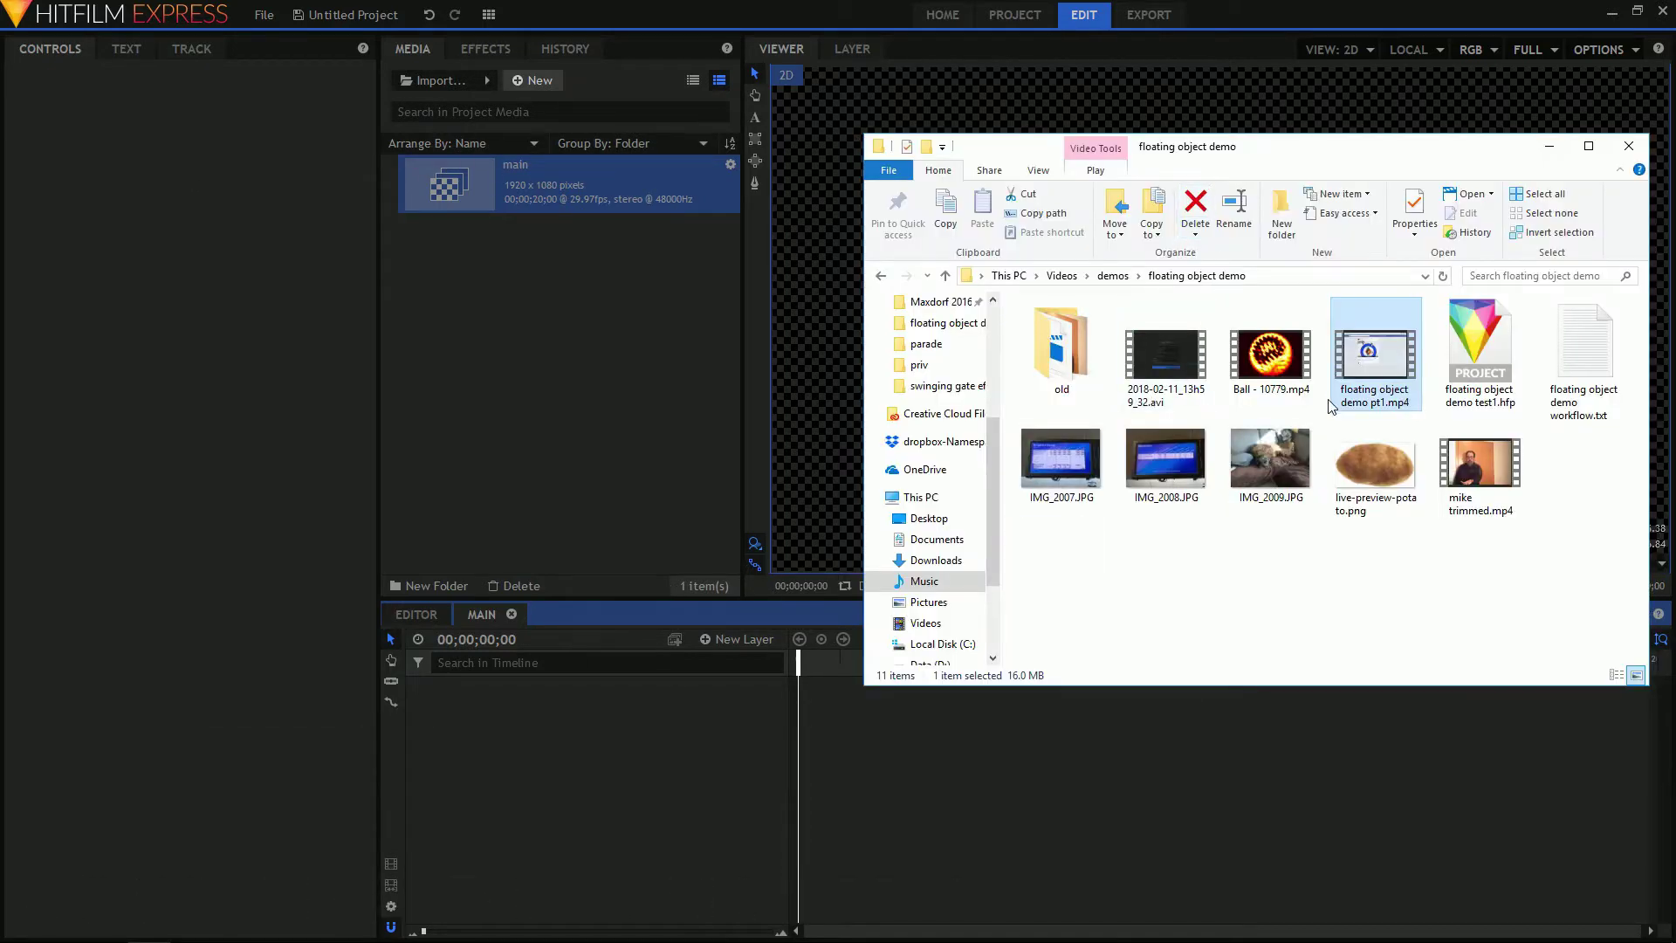
pyautogui.moveTo(1479, 470); pyautogui.dragTo(569, 312)
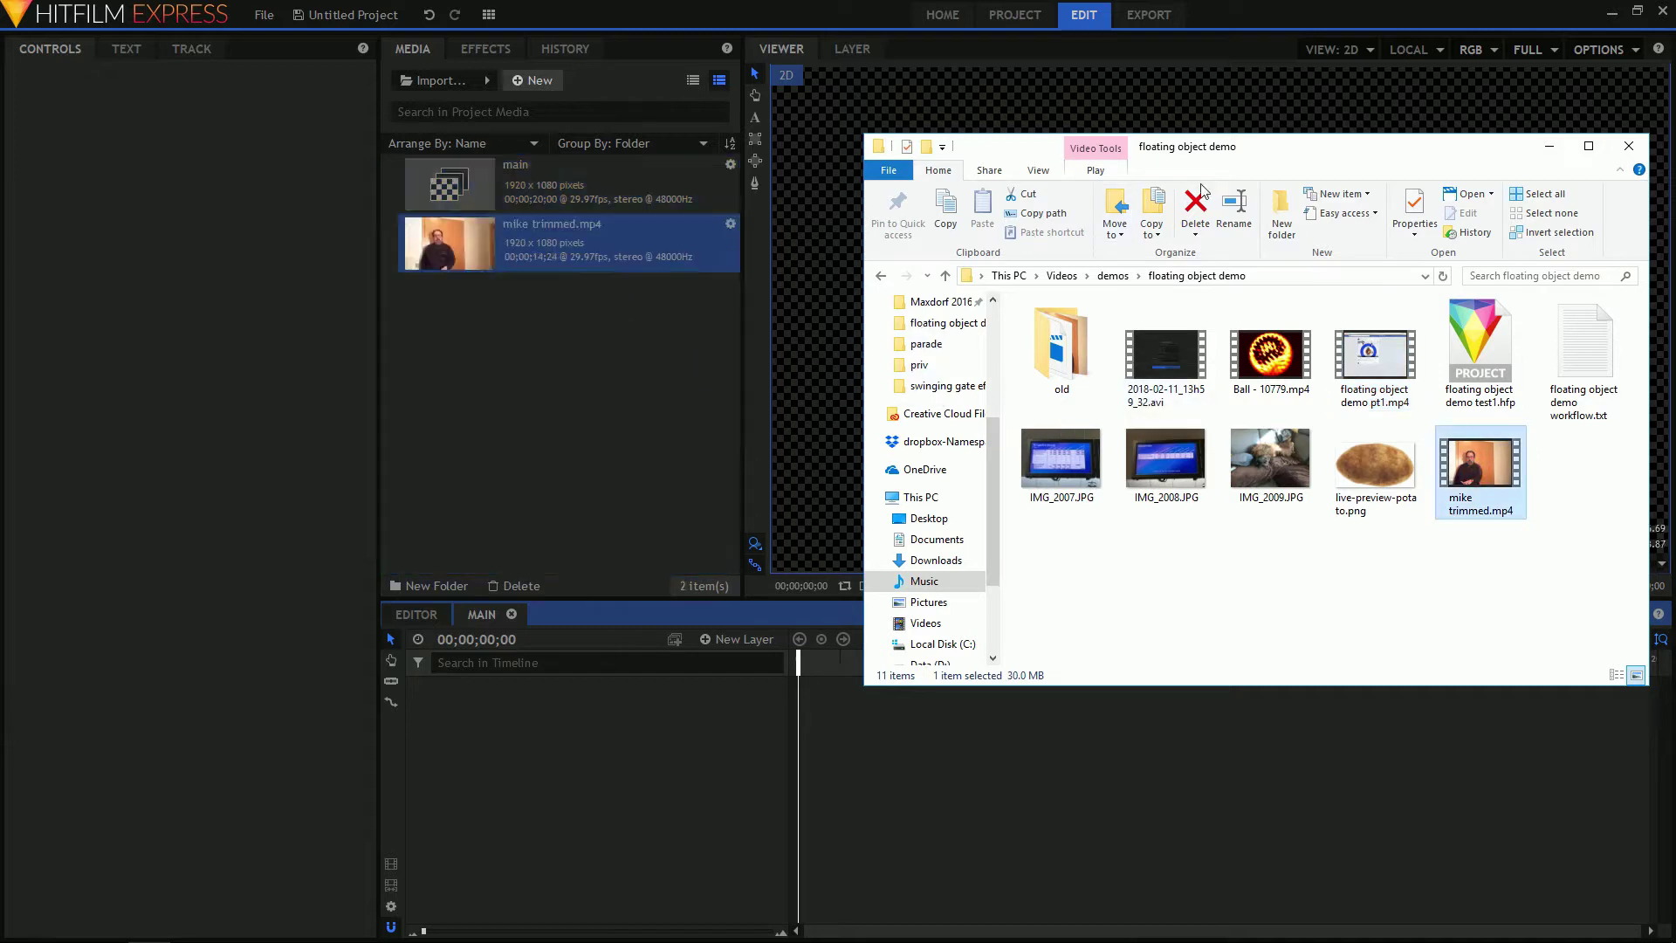
pyautogui.click(1340, 139)
pyautogui.moveTo(1340, 139); pyautogui.dragTo(9, 244)
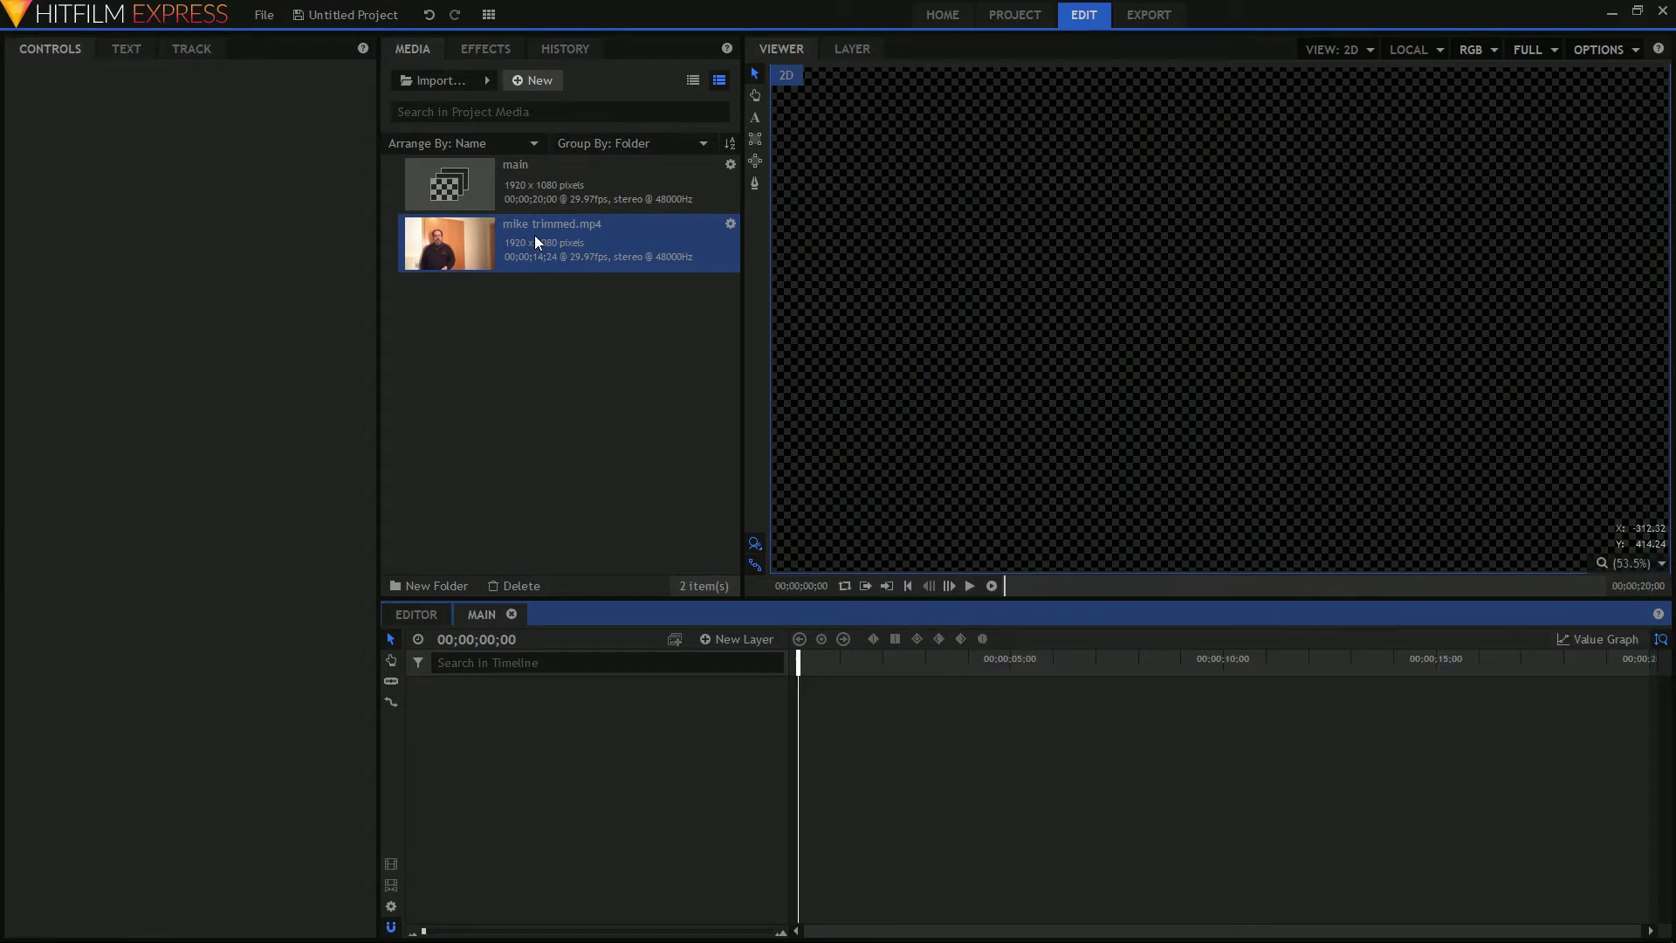
# Step: Place mike trimmed.mp4 at the start of main's timeline, preview it, and return to frame one
pyautogui.moveTo(535, 234); pyautogui.dragTo(798, 693)
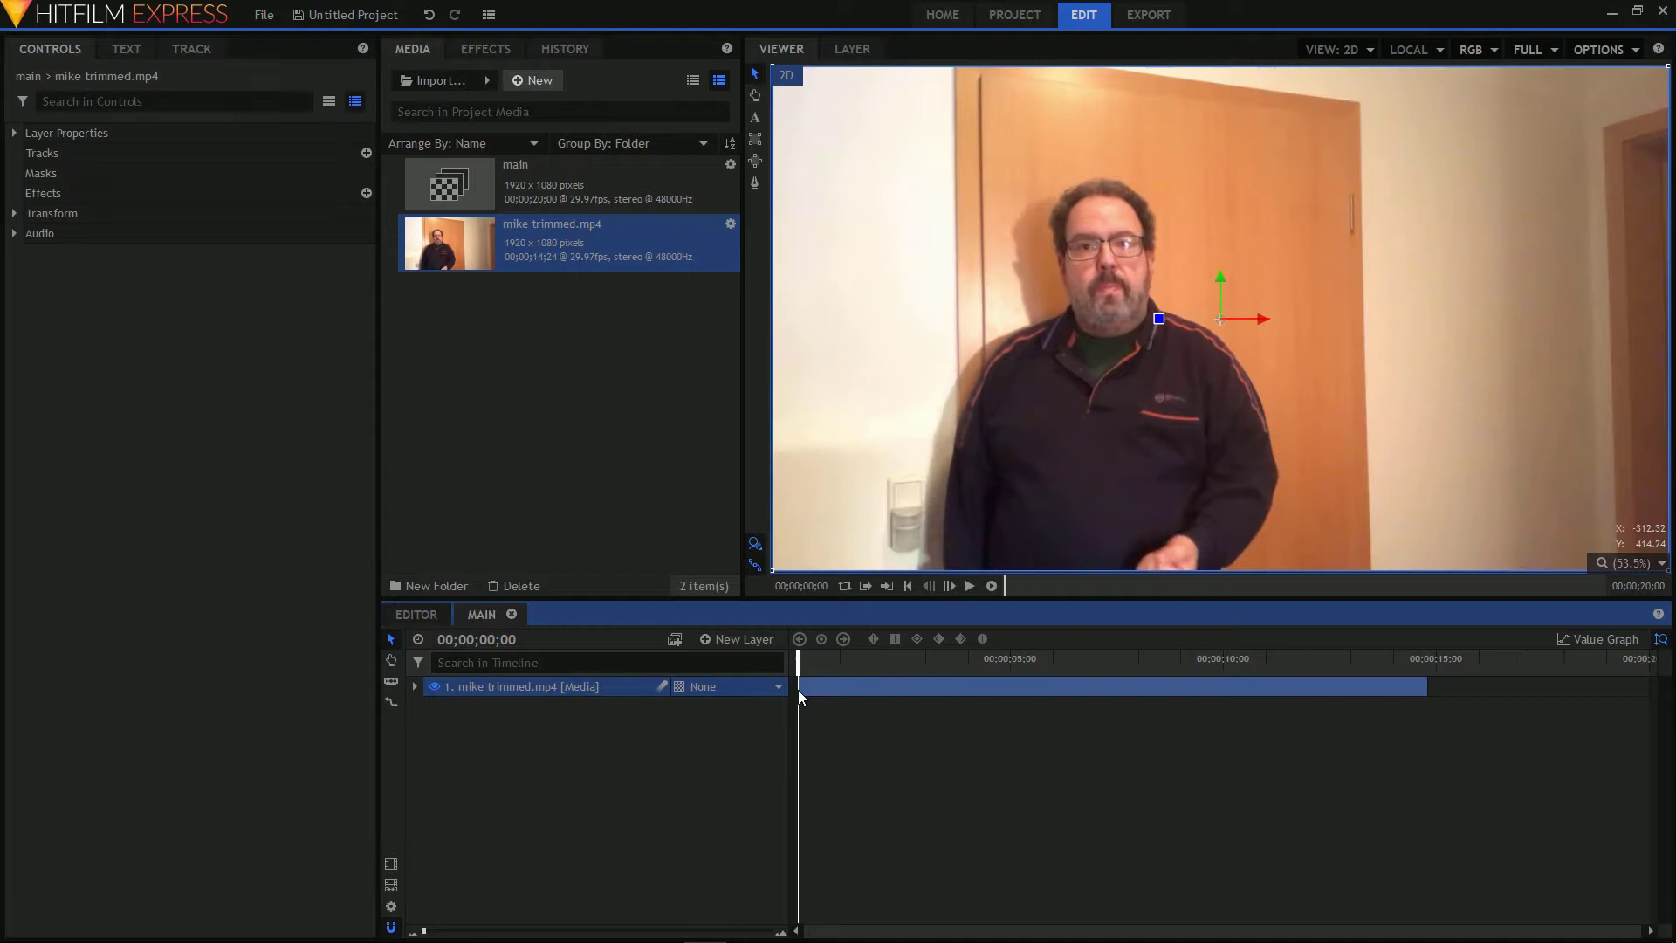
pyautogui.click(969, 585)
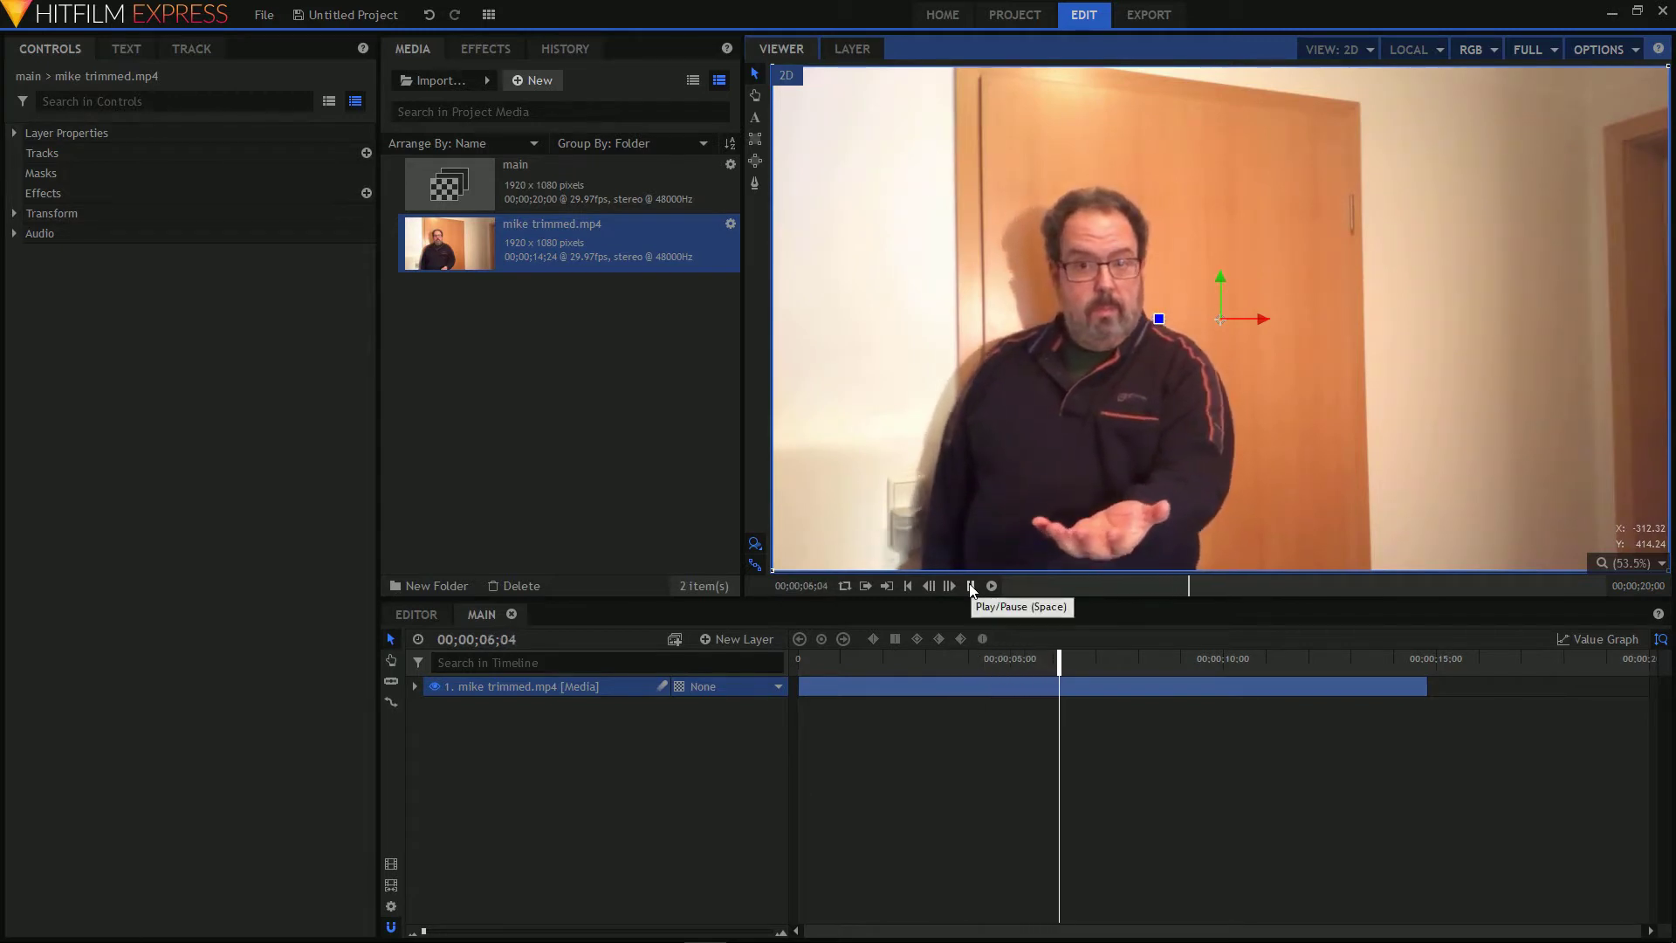
pyautogui.click(971, 586)
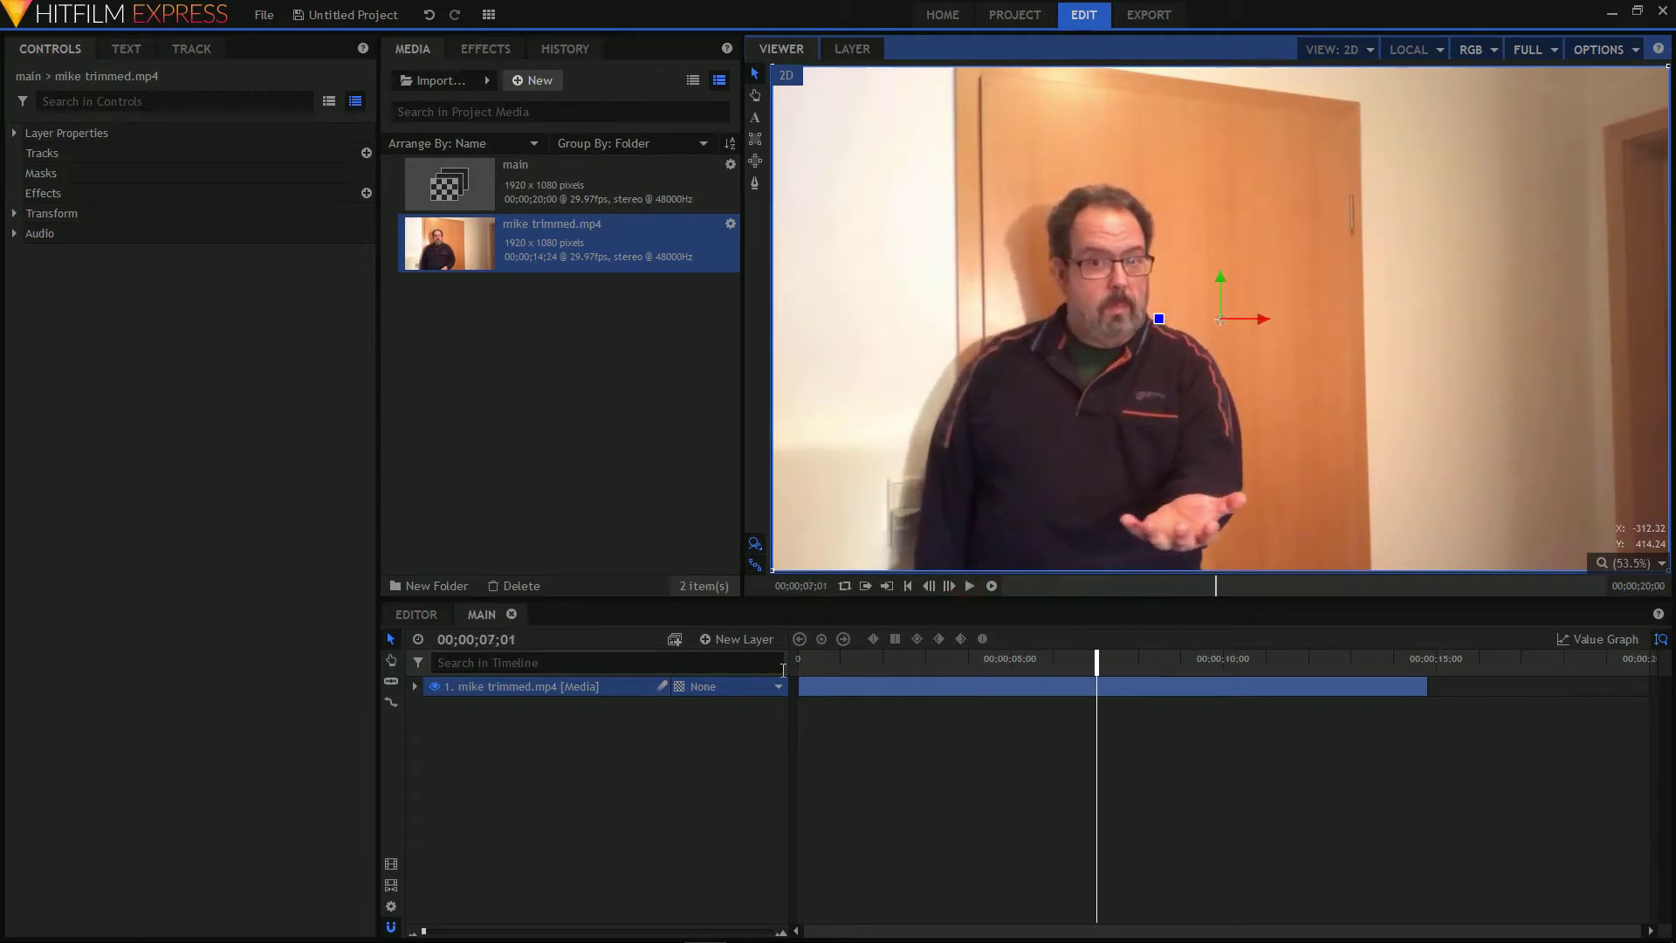
pyautogui.click(907, 585)
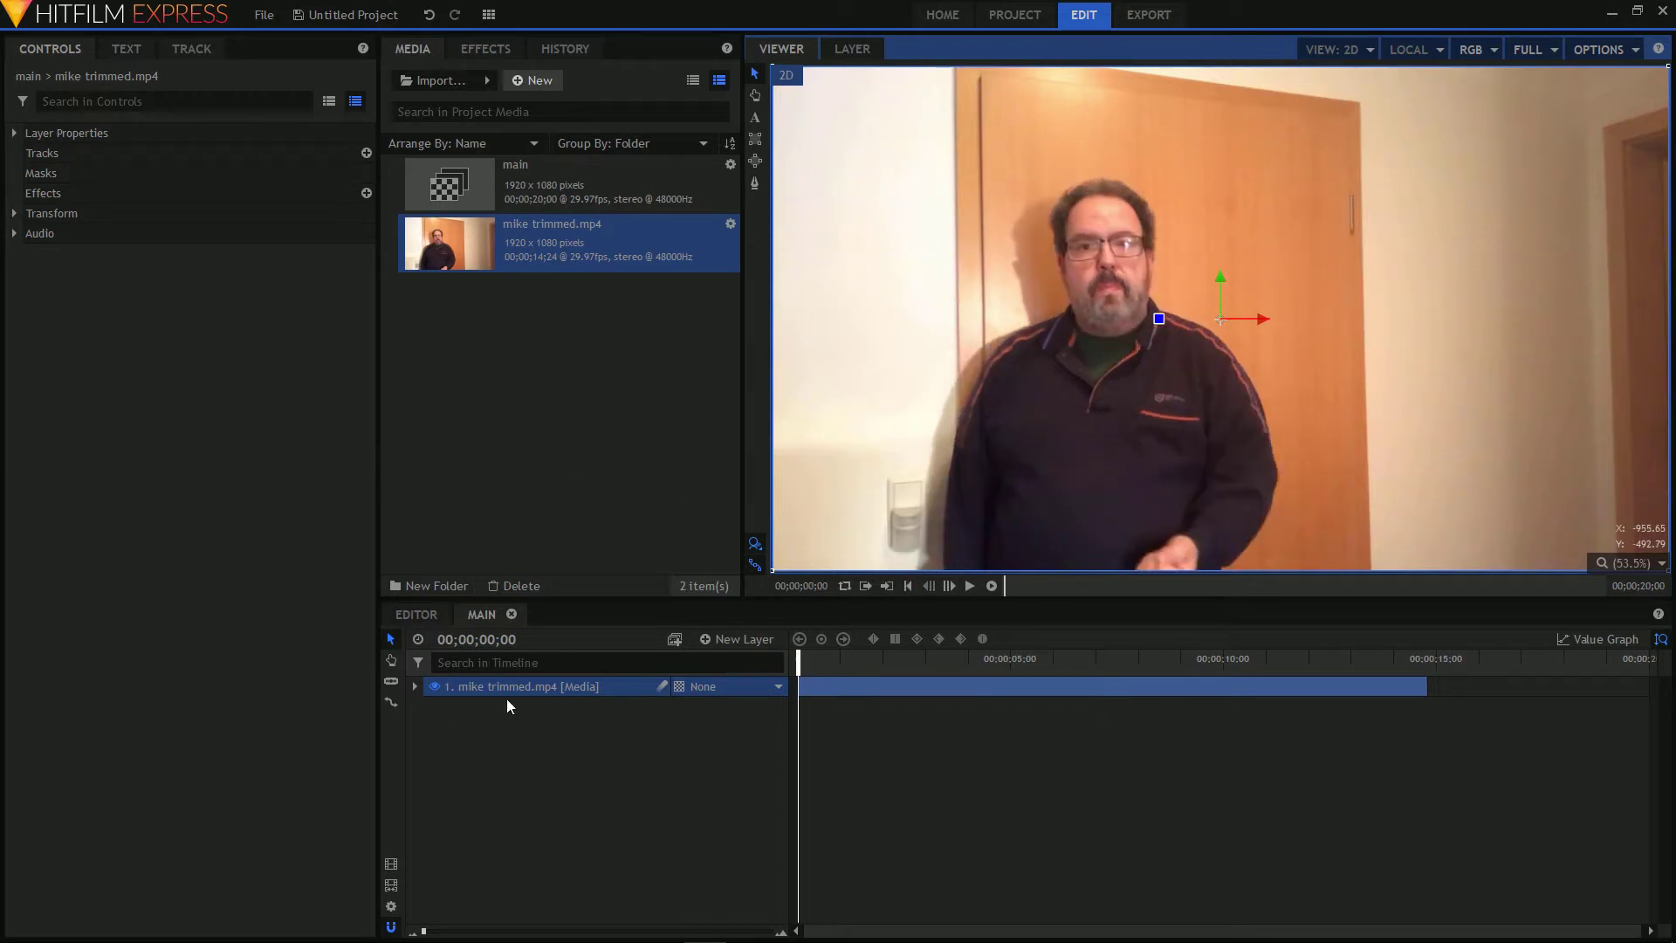
# Step: Expand the clip layer, move a few frames in, and add a Tracker under Tracks
pyautogui.click(415, 686)
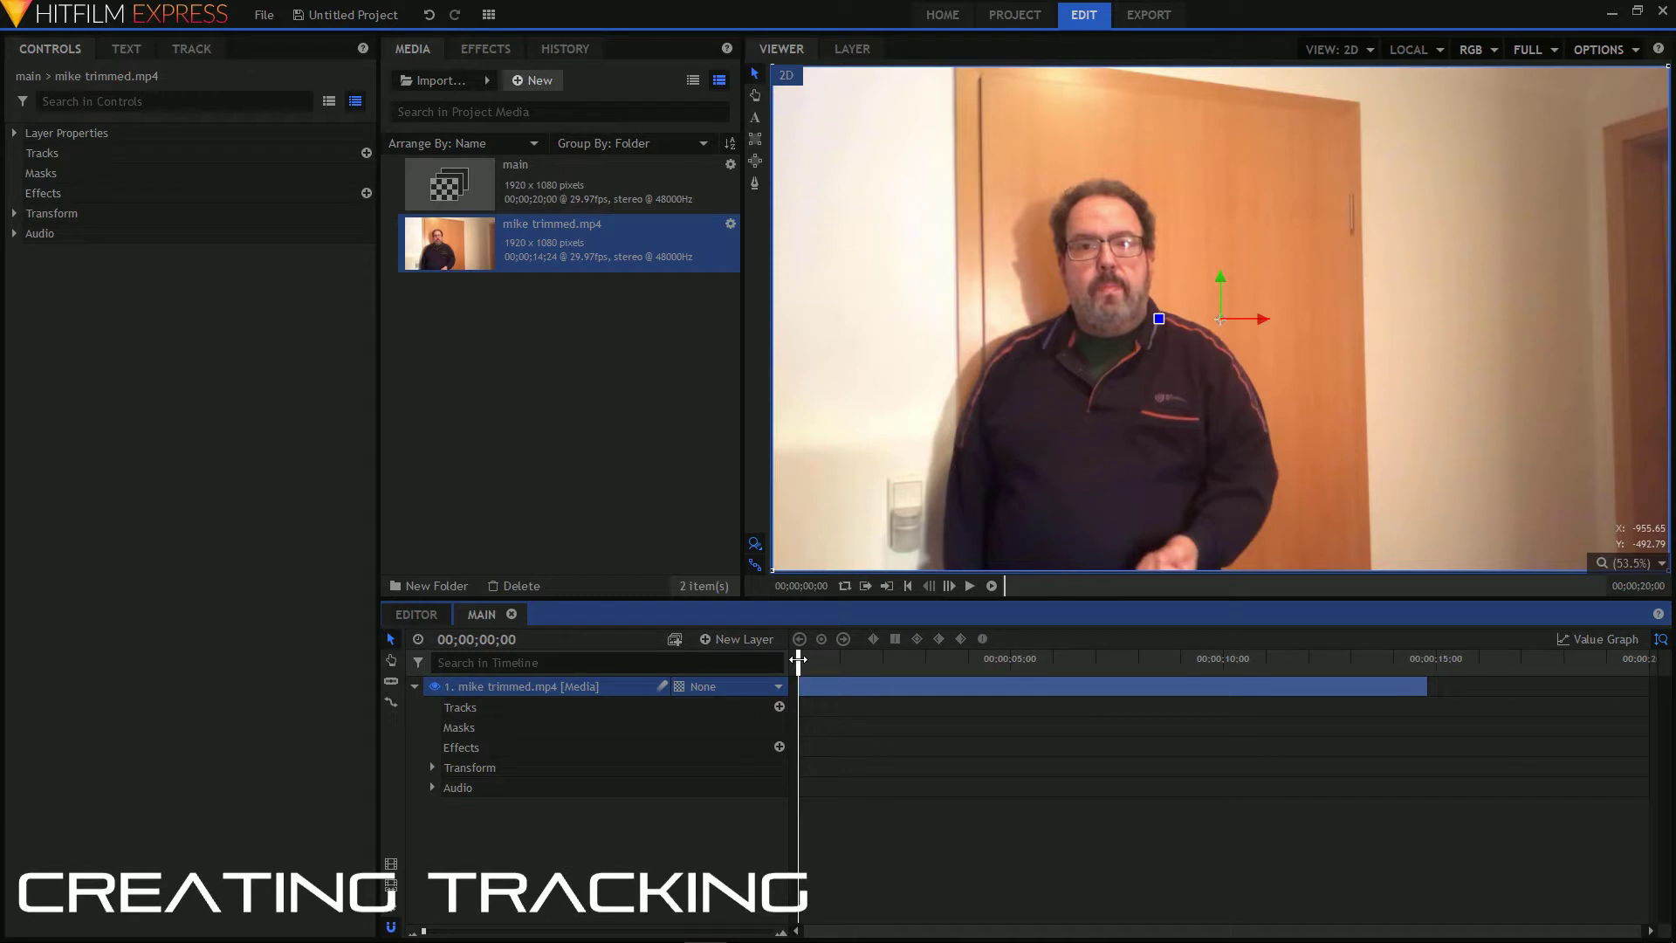
pyautogui.moveTo(798, 659); pyautogui.dragTo(821, 661)
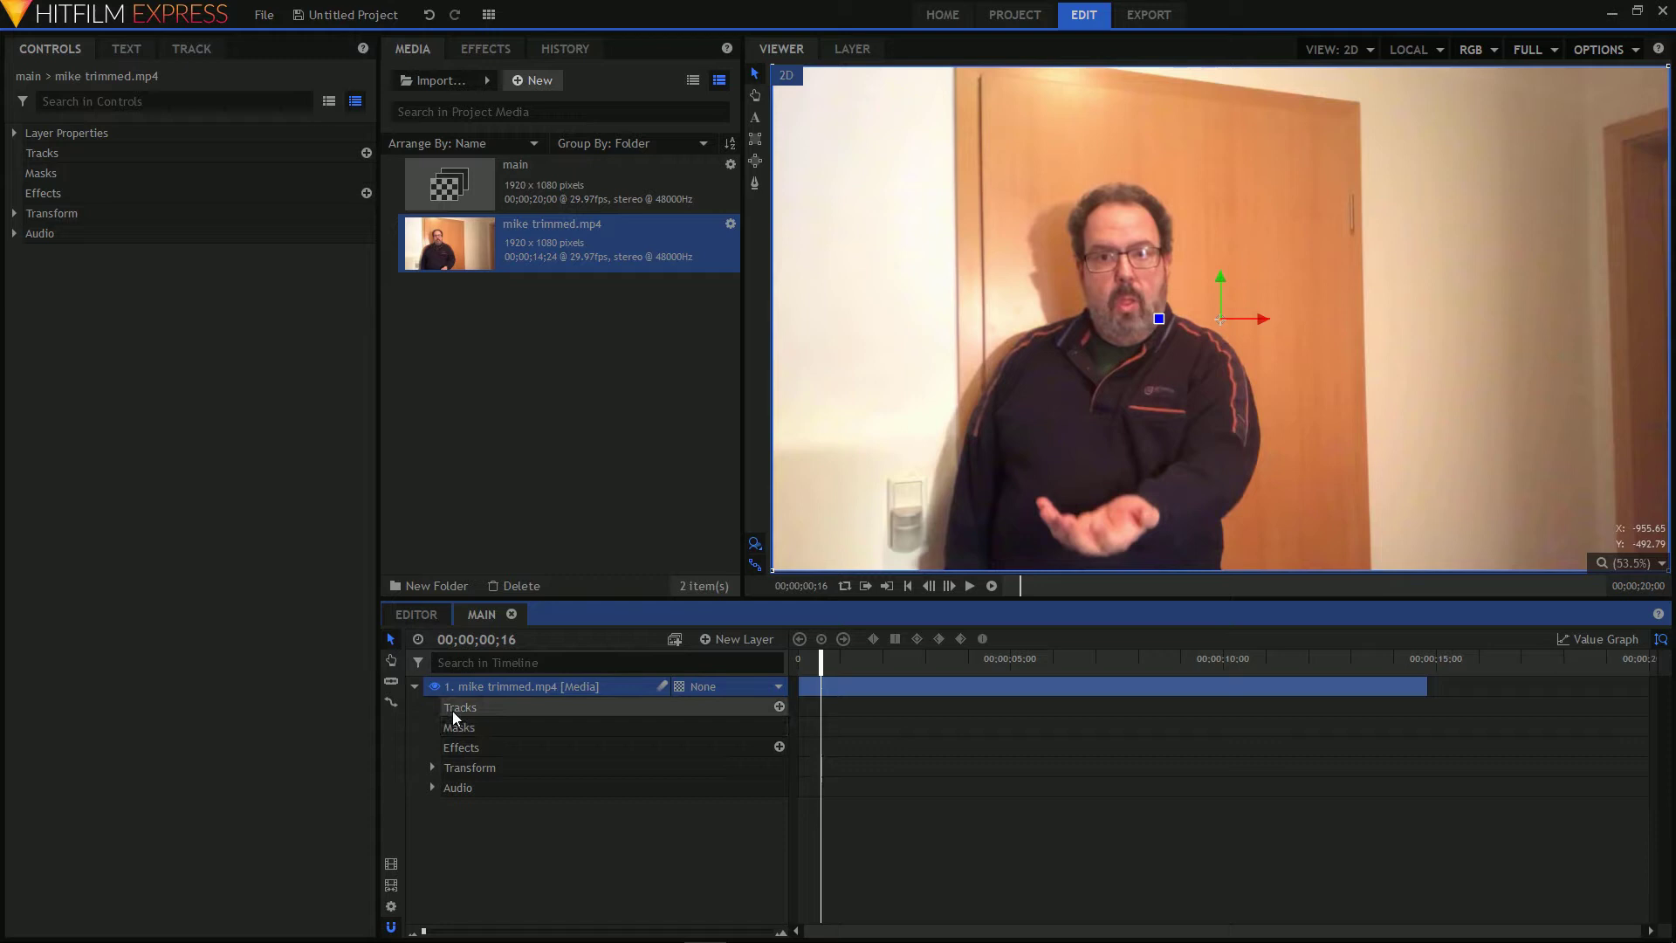
pyautogui.click(781, 707)
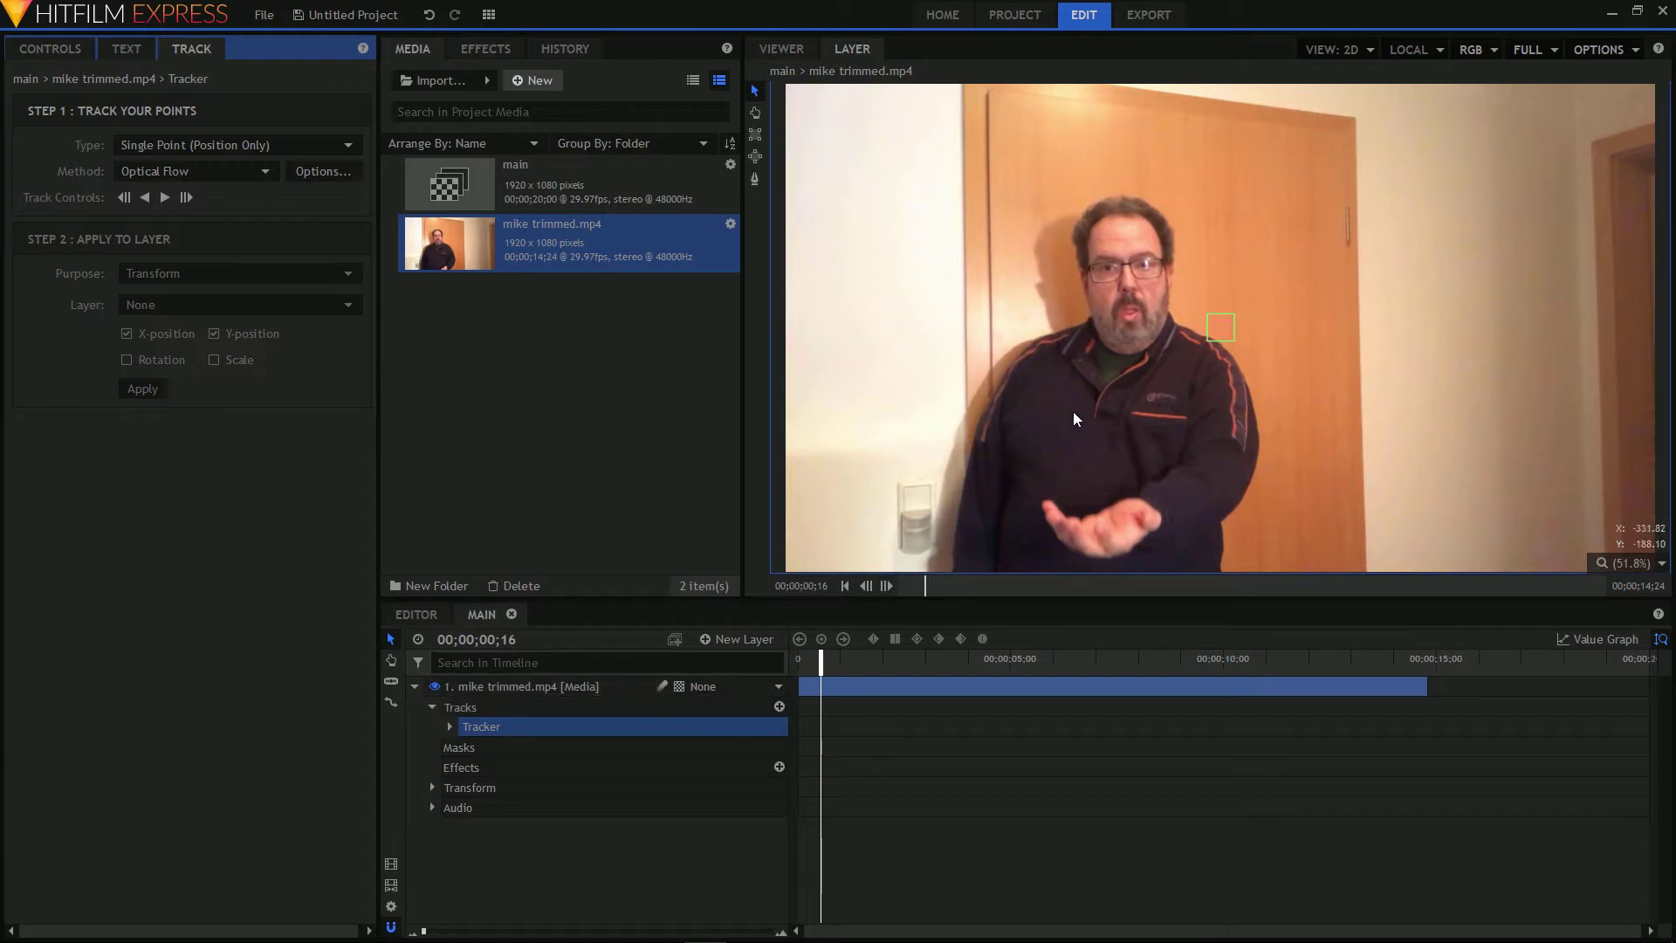
# Step: Zoom into the Layer viewer and move the tracker box onto the man's hand
pyautogui.scroll(5, 1237, 339)
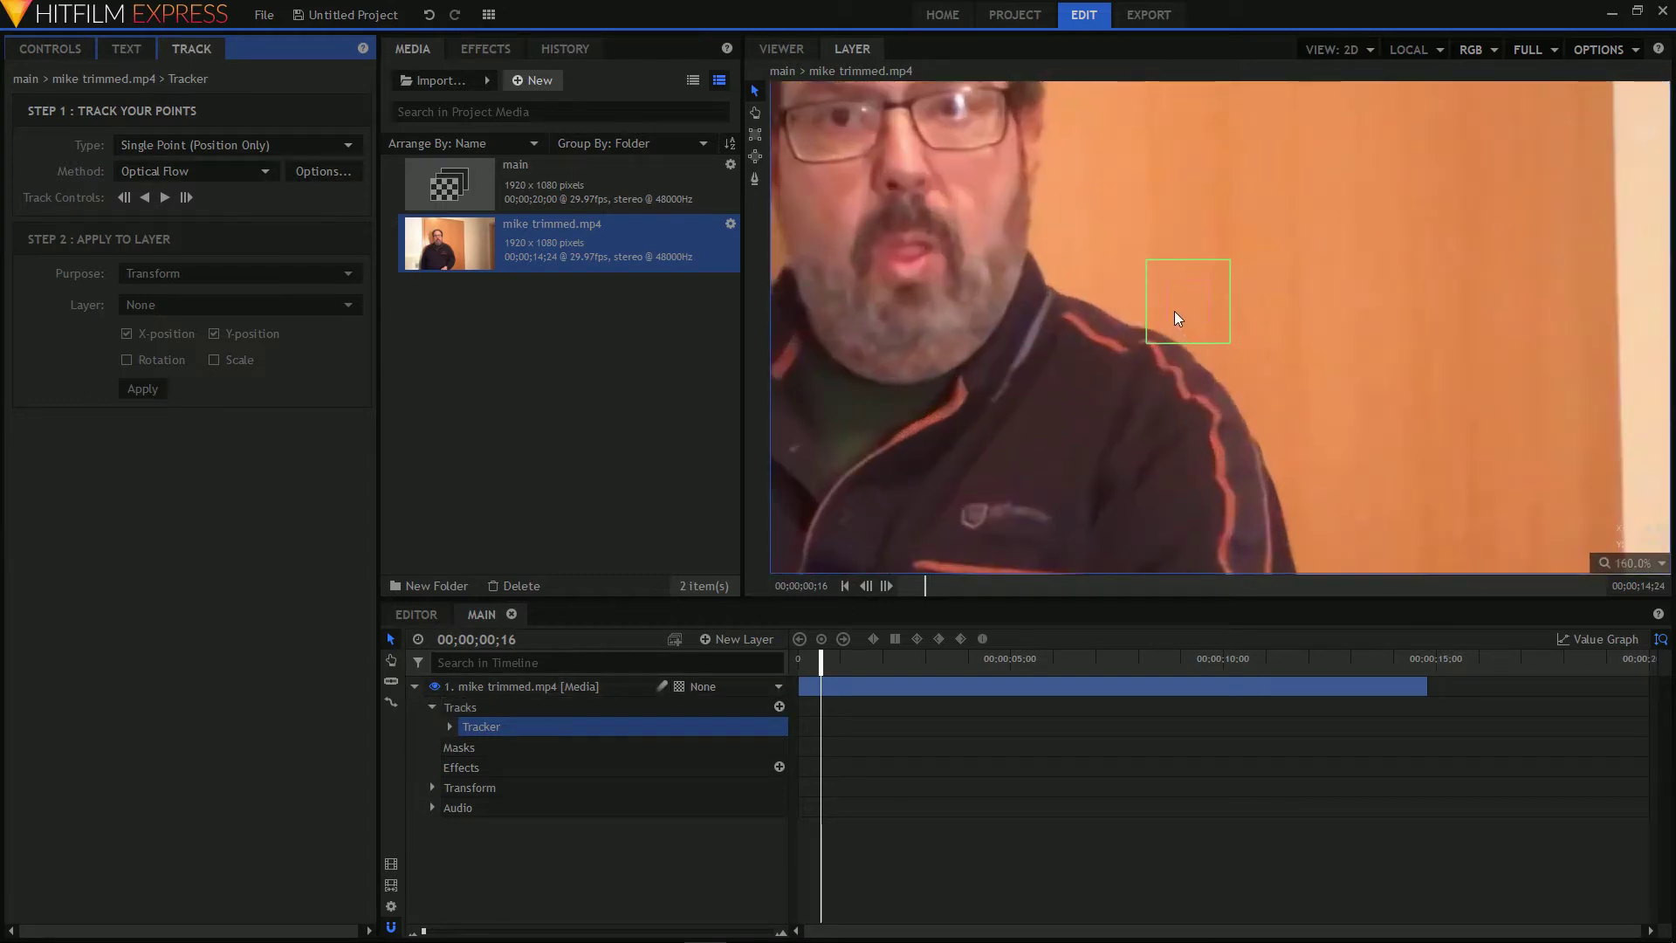
pyautogui.moveTo(1175, 311); pyautogui.dragTo(1076, 436)
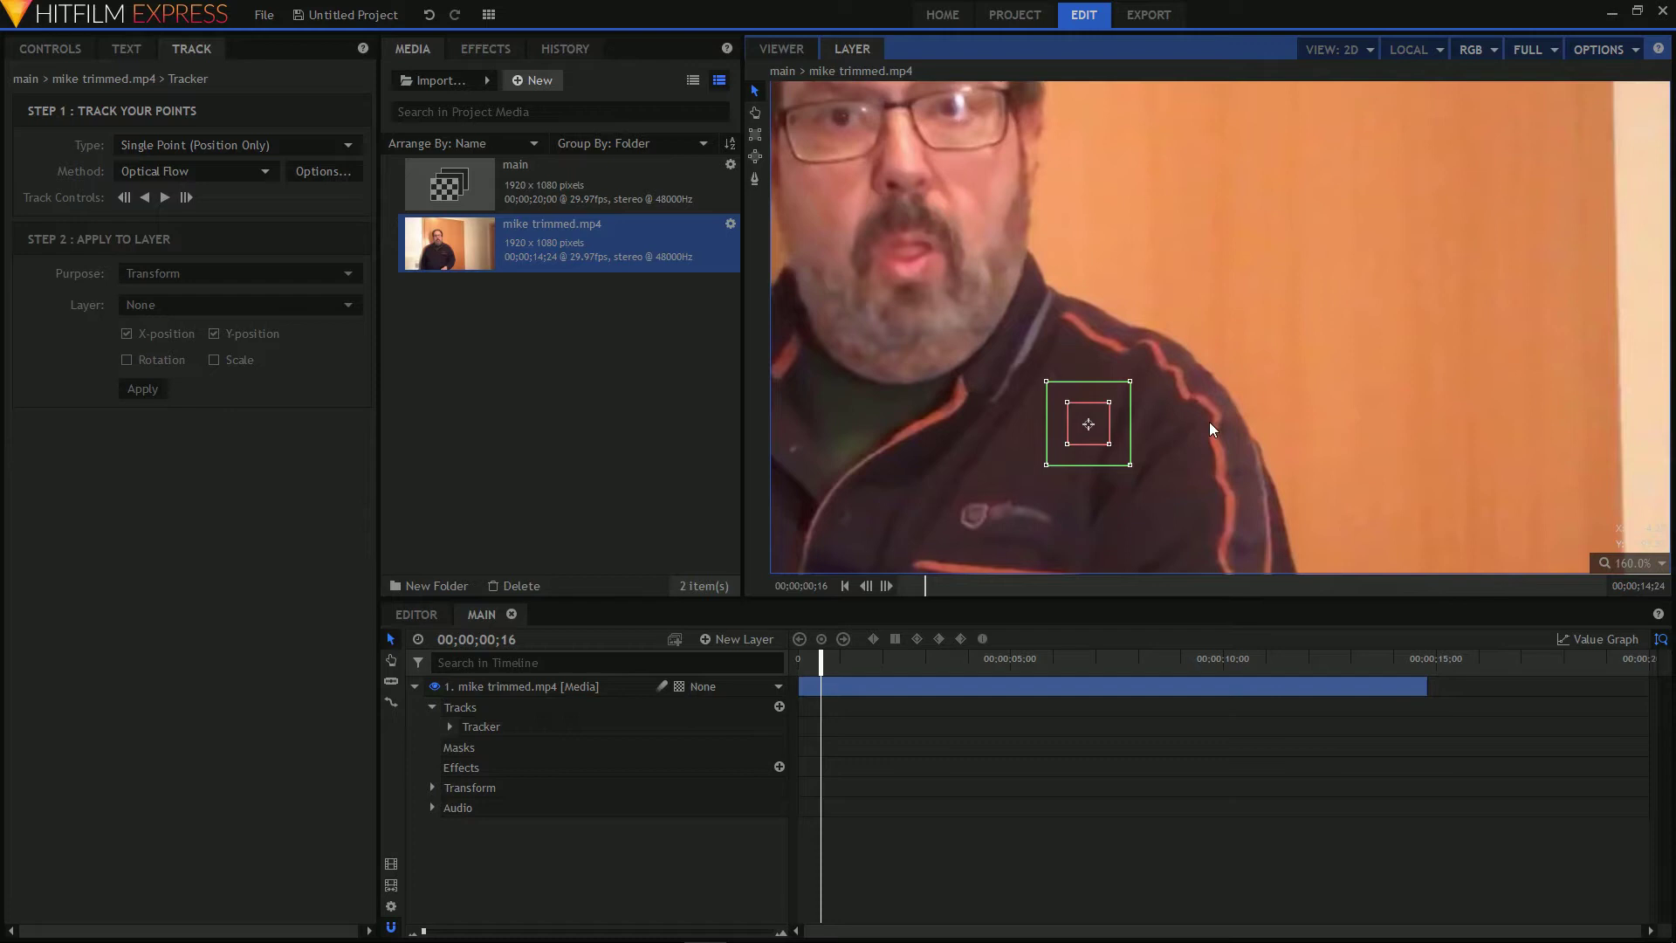
pyautogui.press('h')
pyautogui.moveTo(1190, 458); pyautogui.dragTo(1290, 207)
pyautogui.moveTo(1175, 181); pyautogui.dragTo(1008, 463)
pyautogui.moveTo(1137, 469); pyautogui.dragTo(1234, 211)
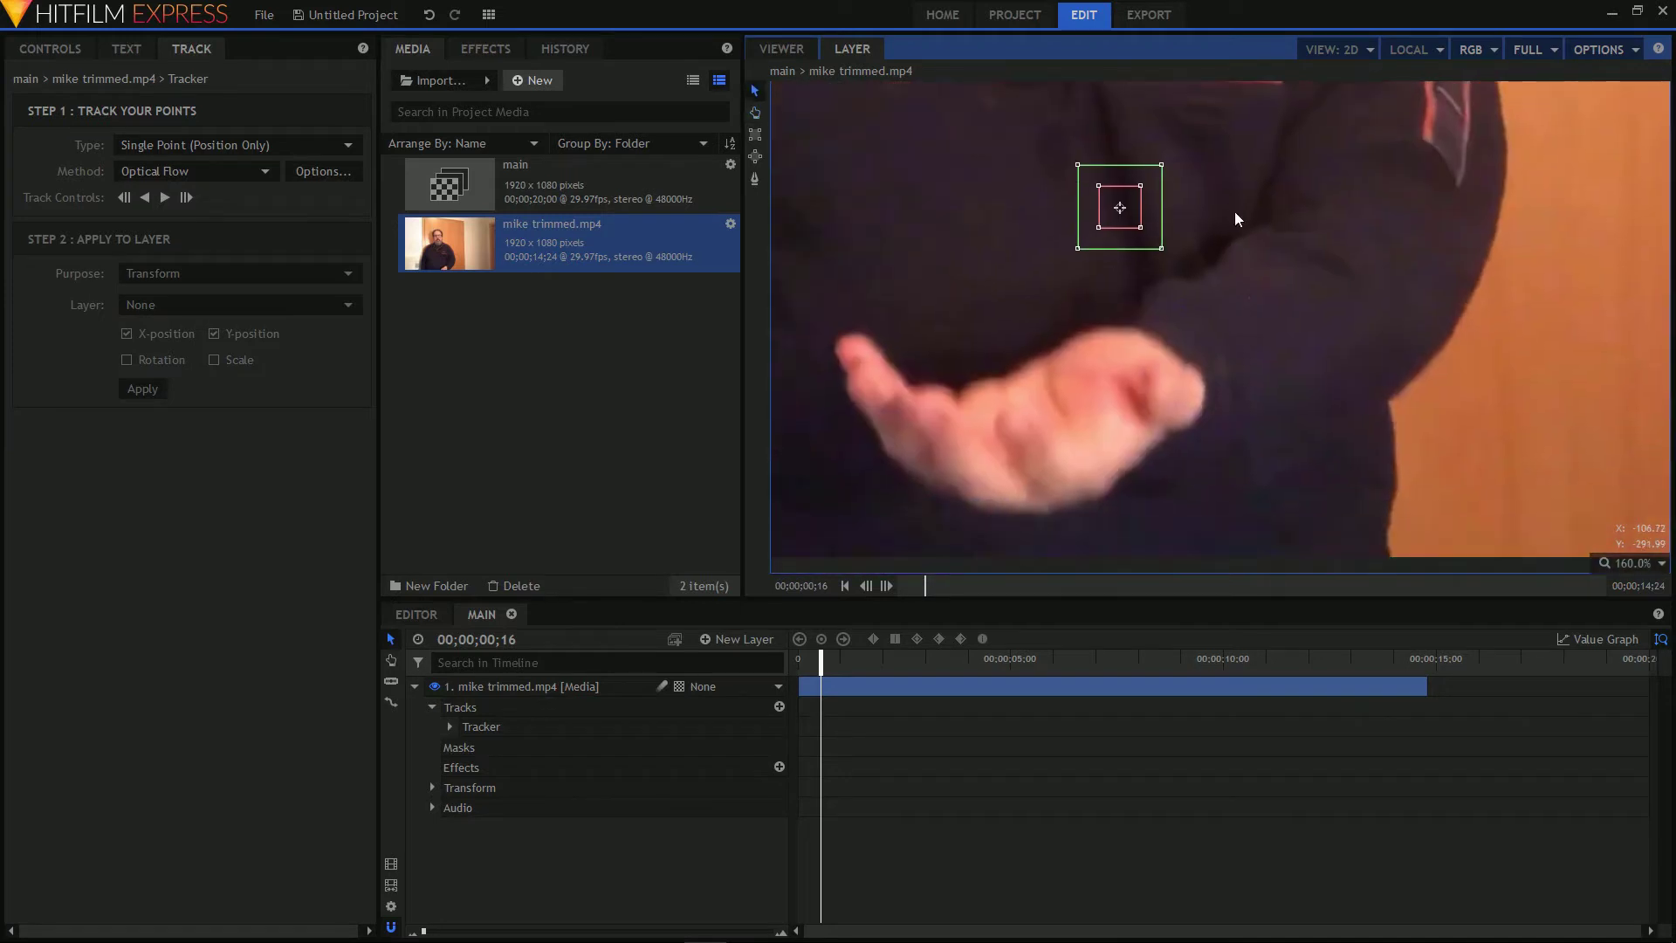
pyautogui.moveTo(1112, 217); pyautogui.dragTo(998, 400)
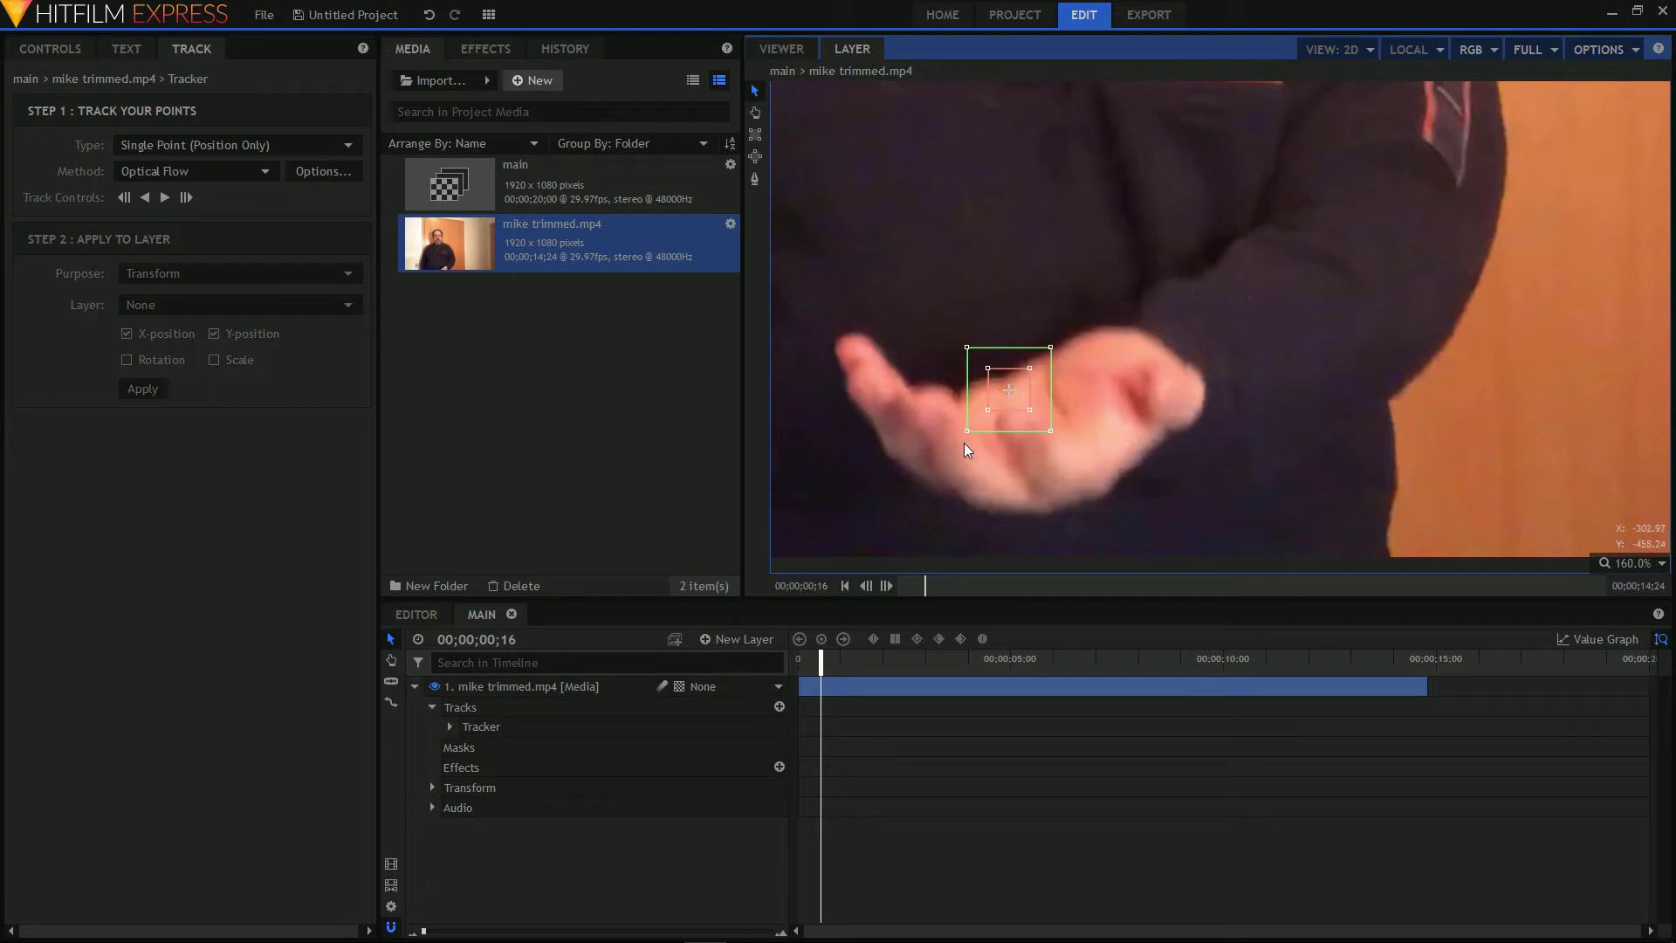
# Step: Enlarge the search area, fit the feature box over the palm centre, then zoom back out
pyautogui.moveTo(966, 432); pyautogui.dragTo(804, 516)
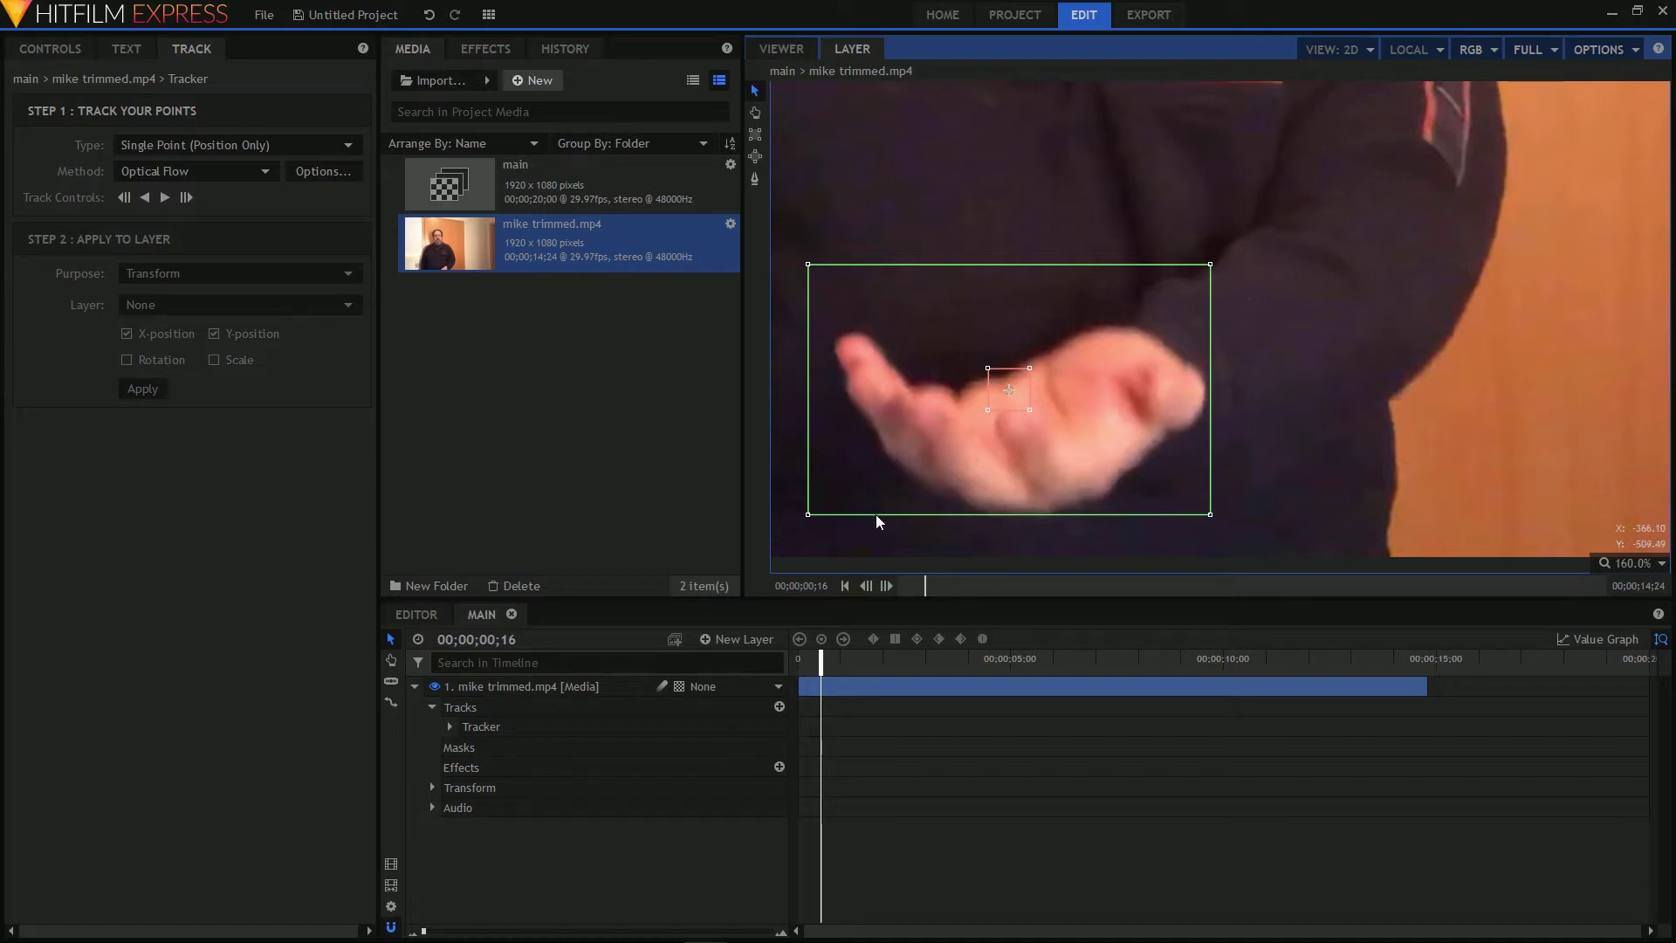
pyautogui.moveTo(877, 501); pyautogui.dragTo(887, 515)
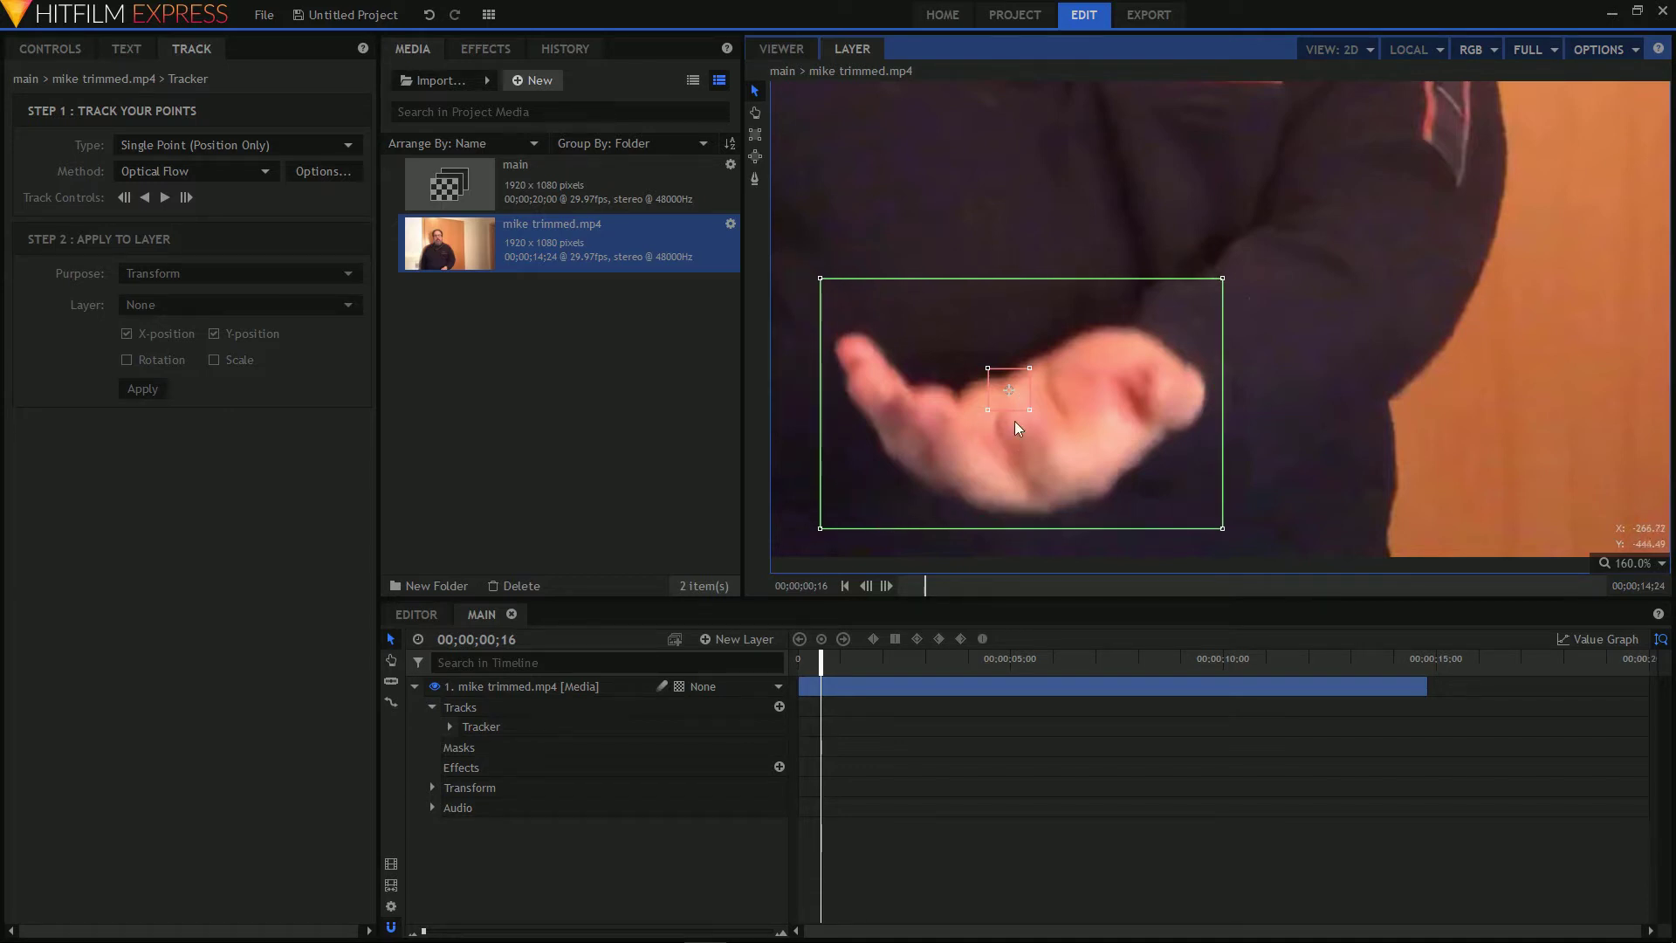
pyautogui.moveTo(1013, 403); pyautogui.dragTo(1007, 405)
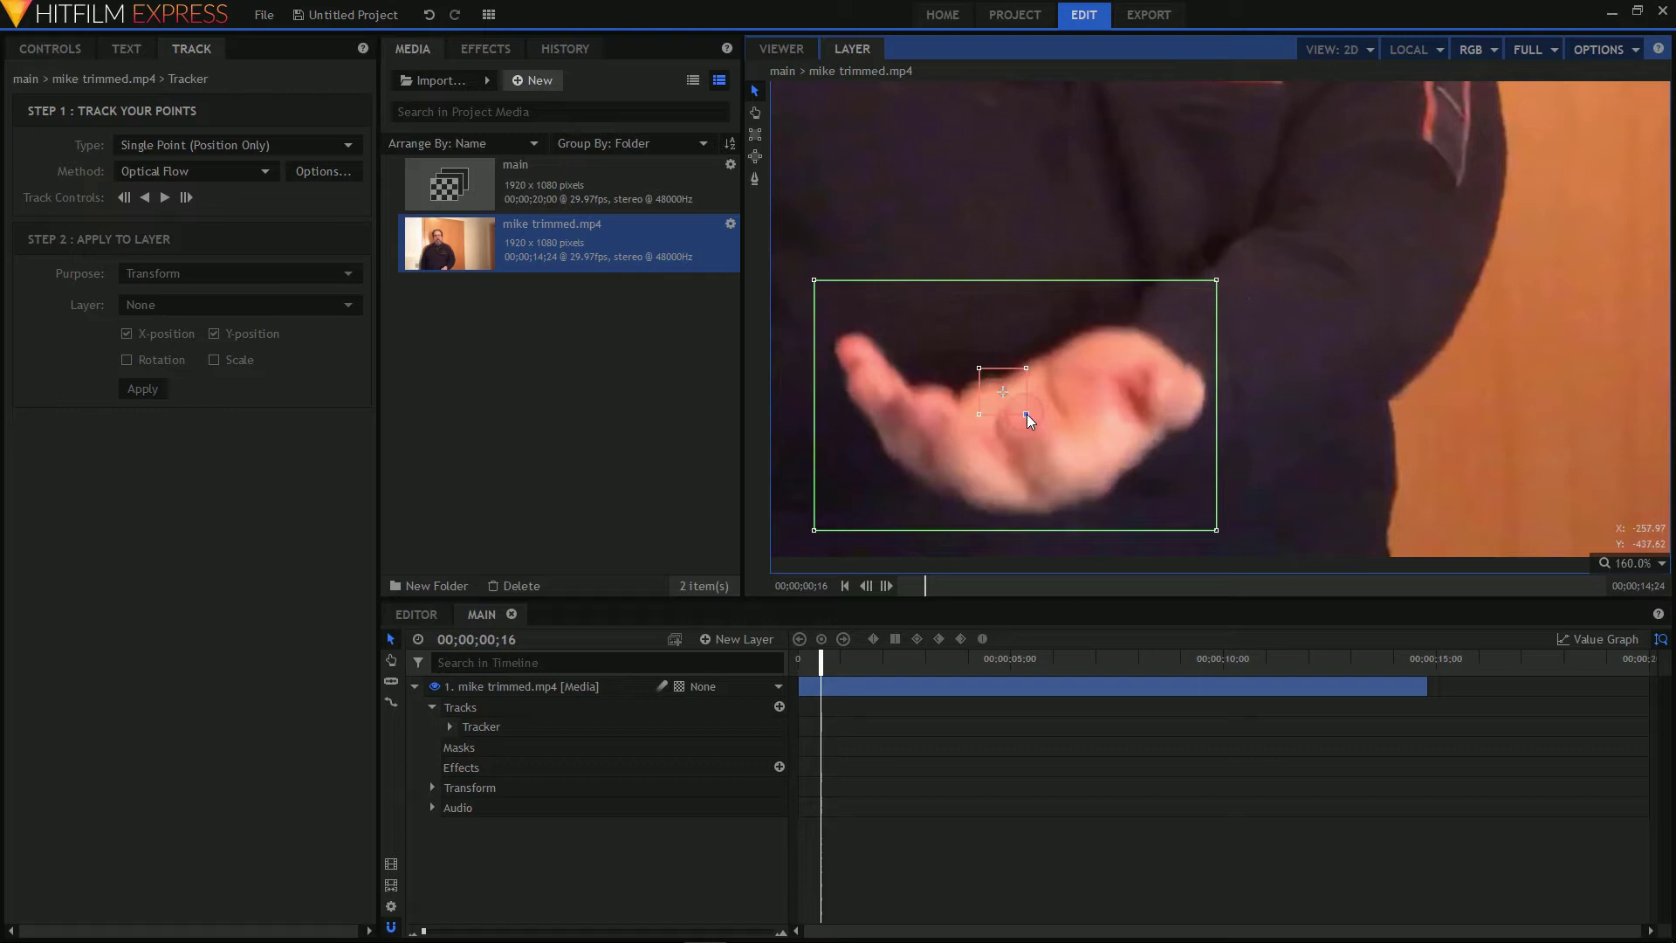
pyautogui.moveTo(1026, 414); pyautogui.dragTo(1040, 416)
pyautogui.moveTo(1015, 407)
pyautogui.mouseDown()
pyautogui.moveTo(1028, 429)
pyautogui.moveTo(1025, 415)
pyautogui.mouseUp()
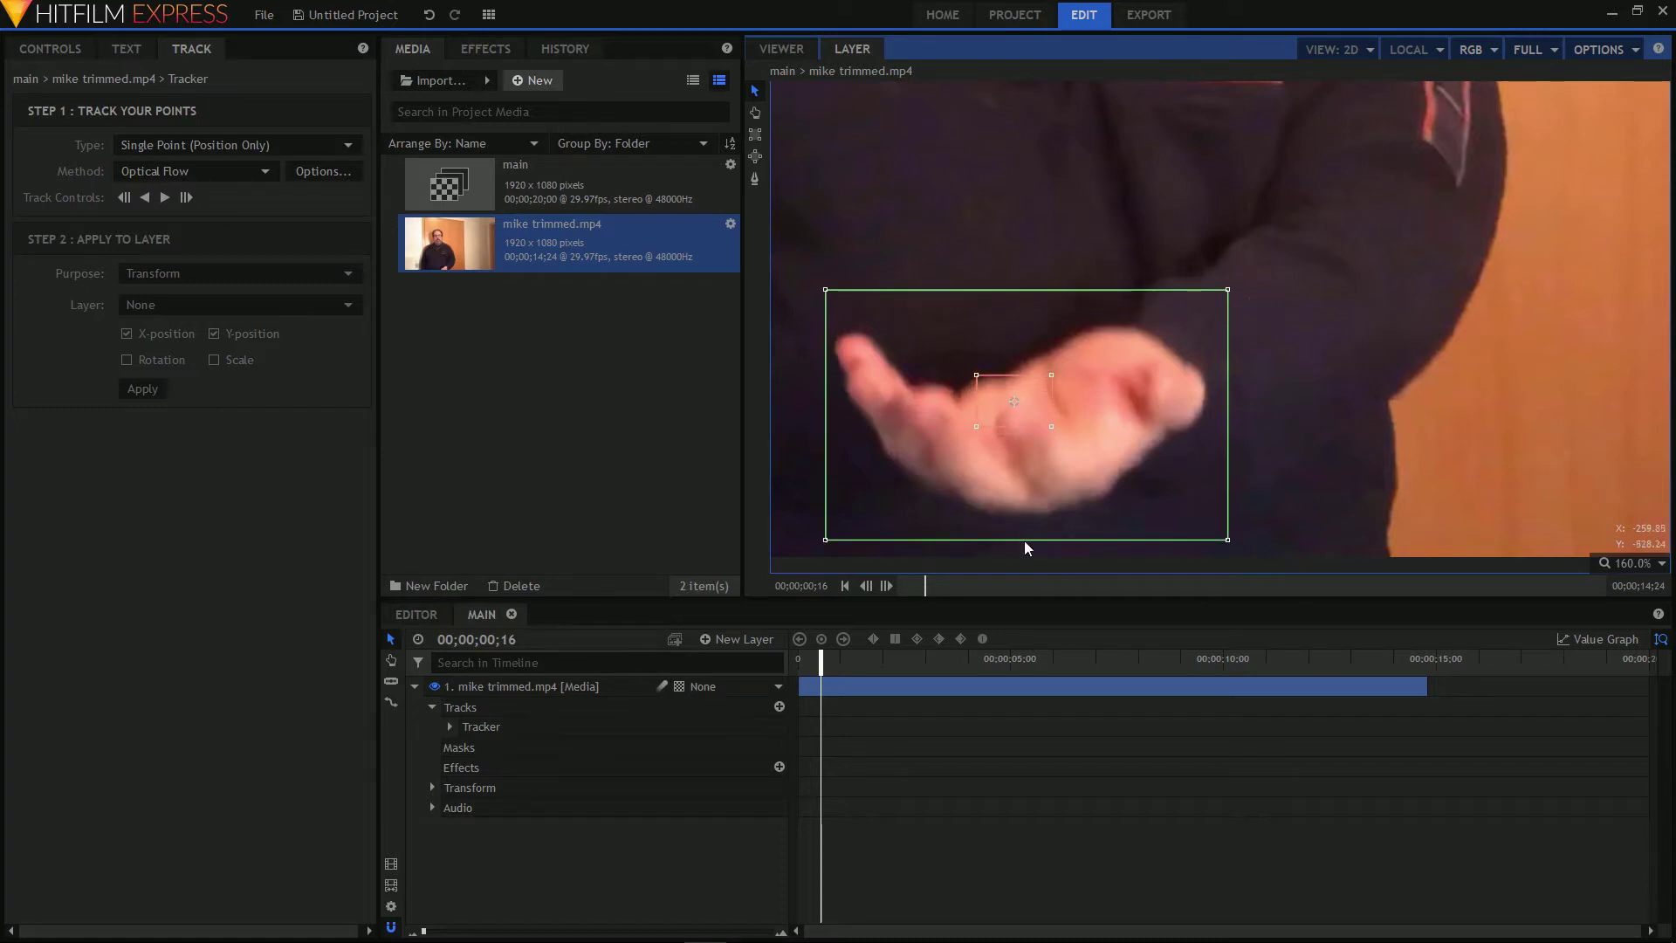
pyautogui.scroll(-5, 1313, 375)
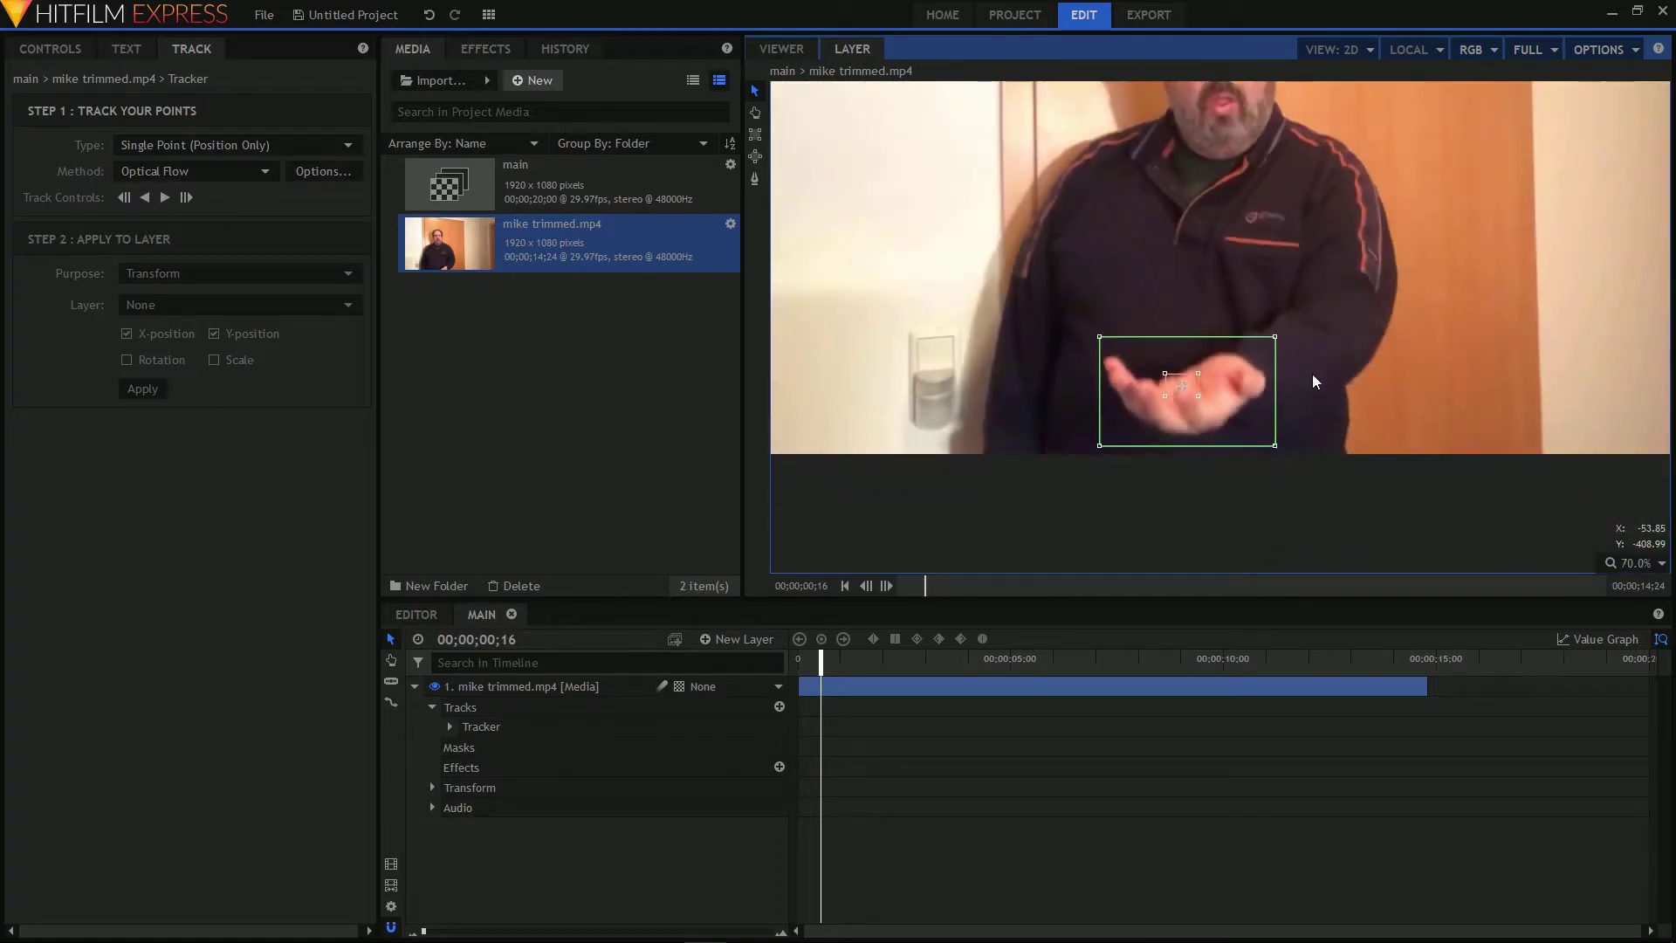
pyautogui.moveTo(1338, 254); pyautogui.dragTo(1182, 374)
pyautogui.scroll(-1, 1182, 374)
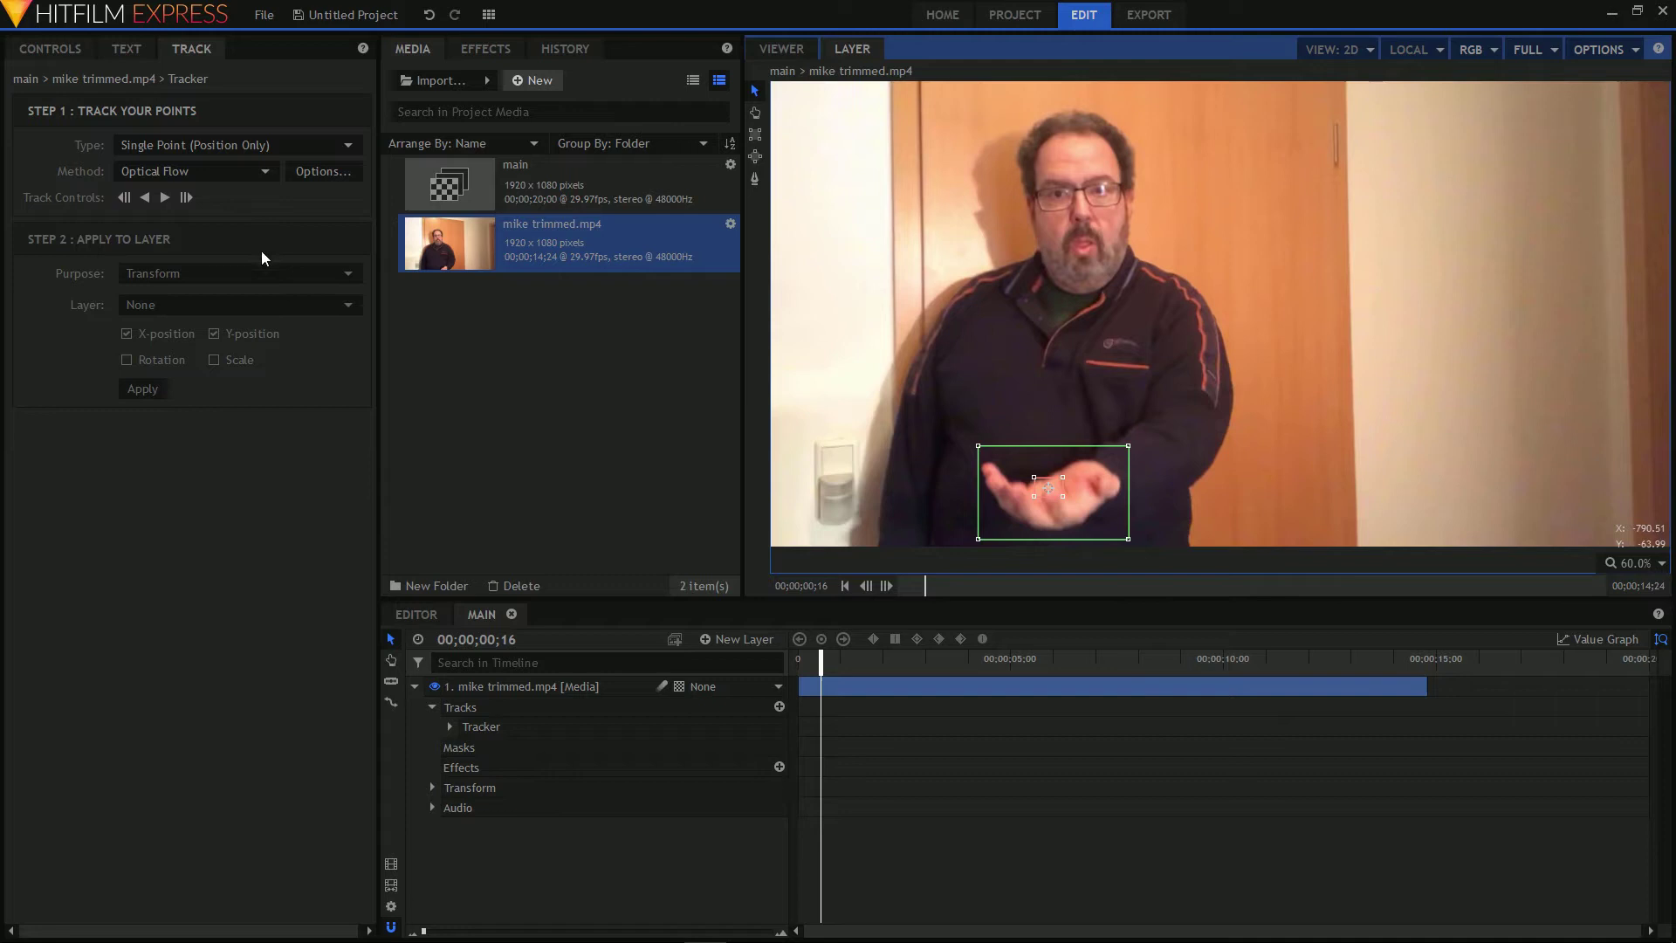
# Step: Keep Single Point (Position Only) tracking and track the palm forward to about 10 seconds
pyautogui.click(349, 144)
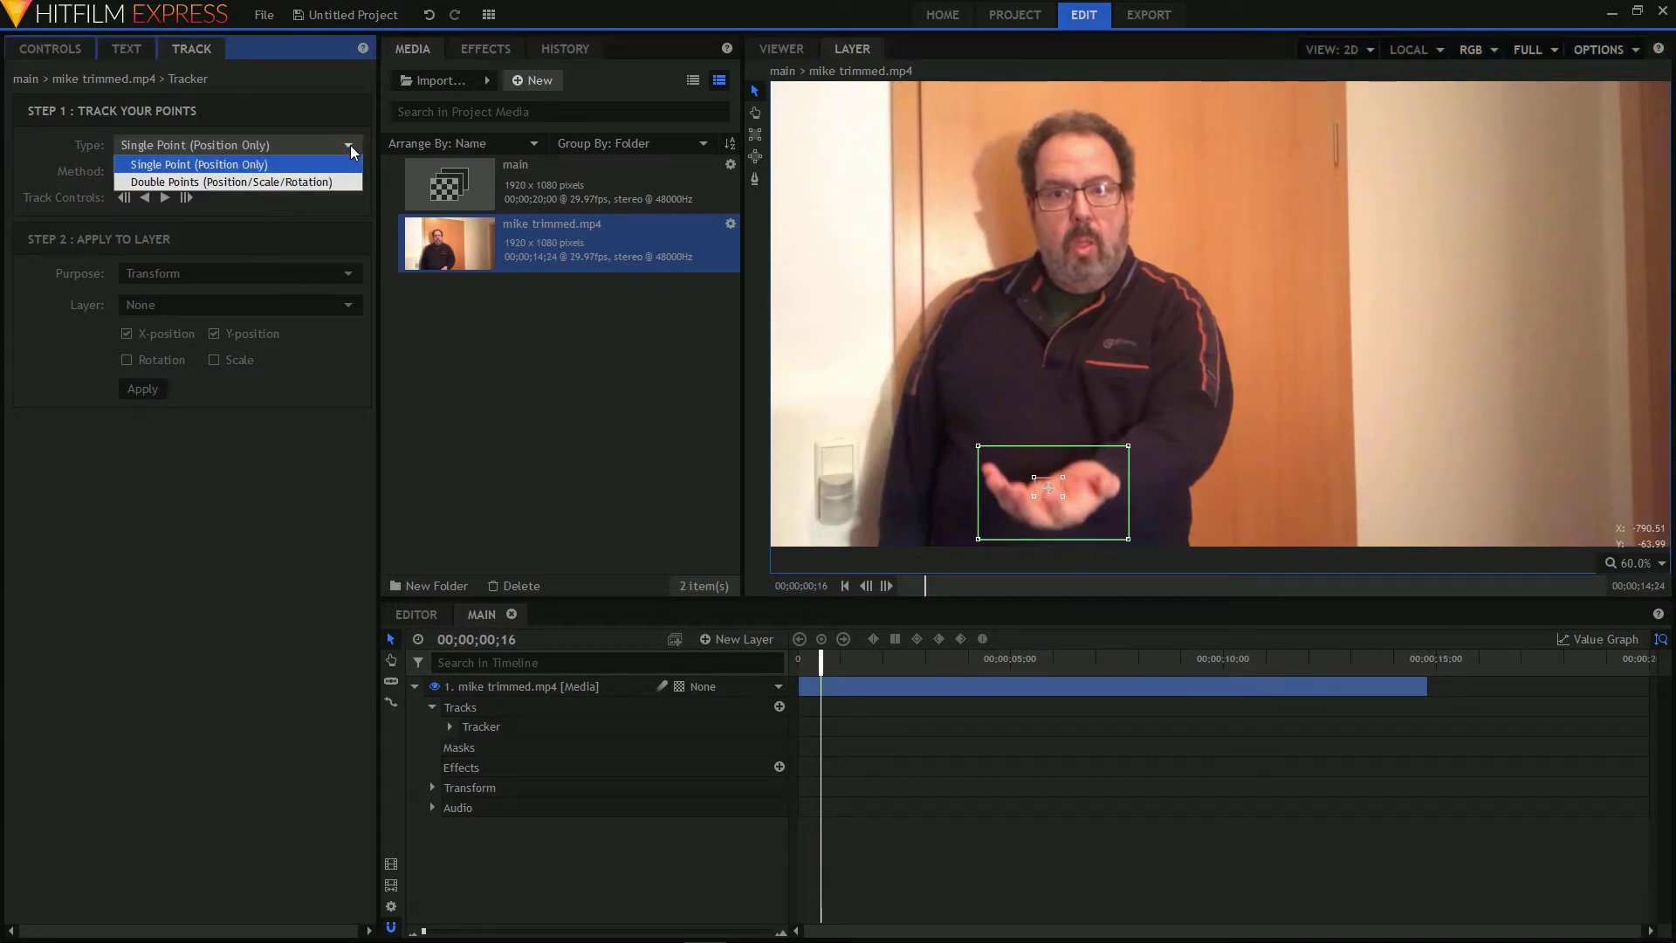
pyautogui.click(349, 145)
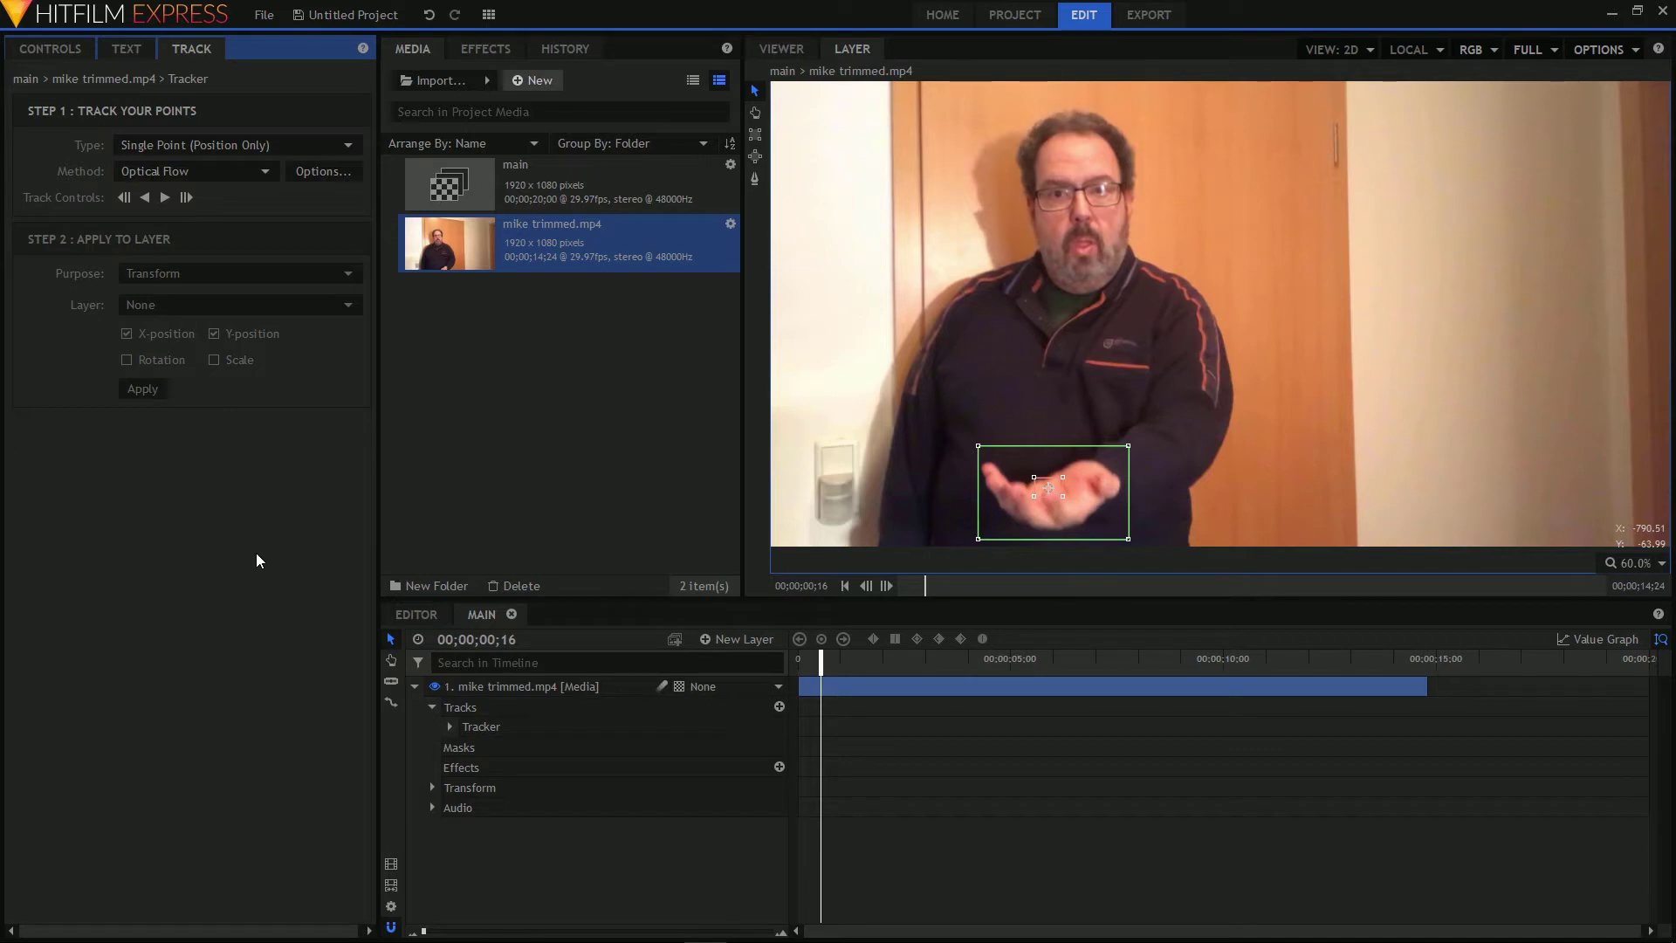
pyautogui.click(166, 198)
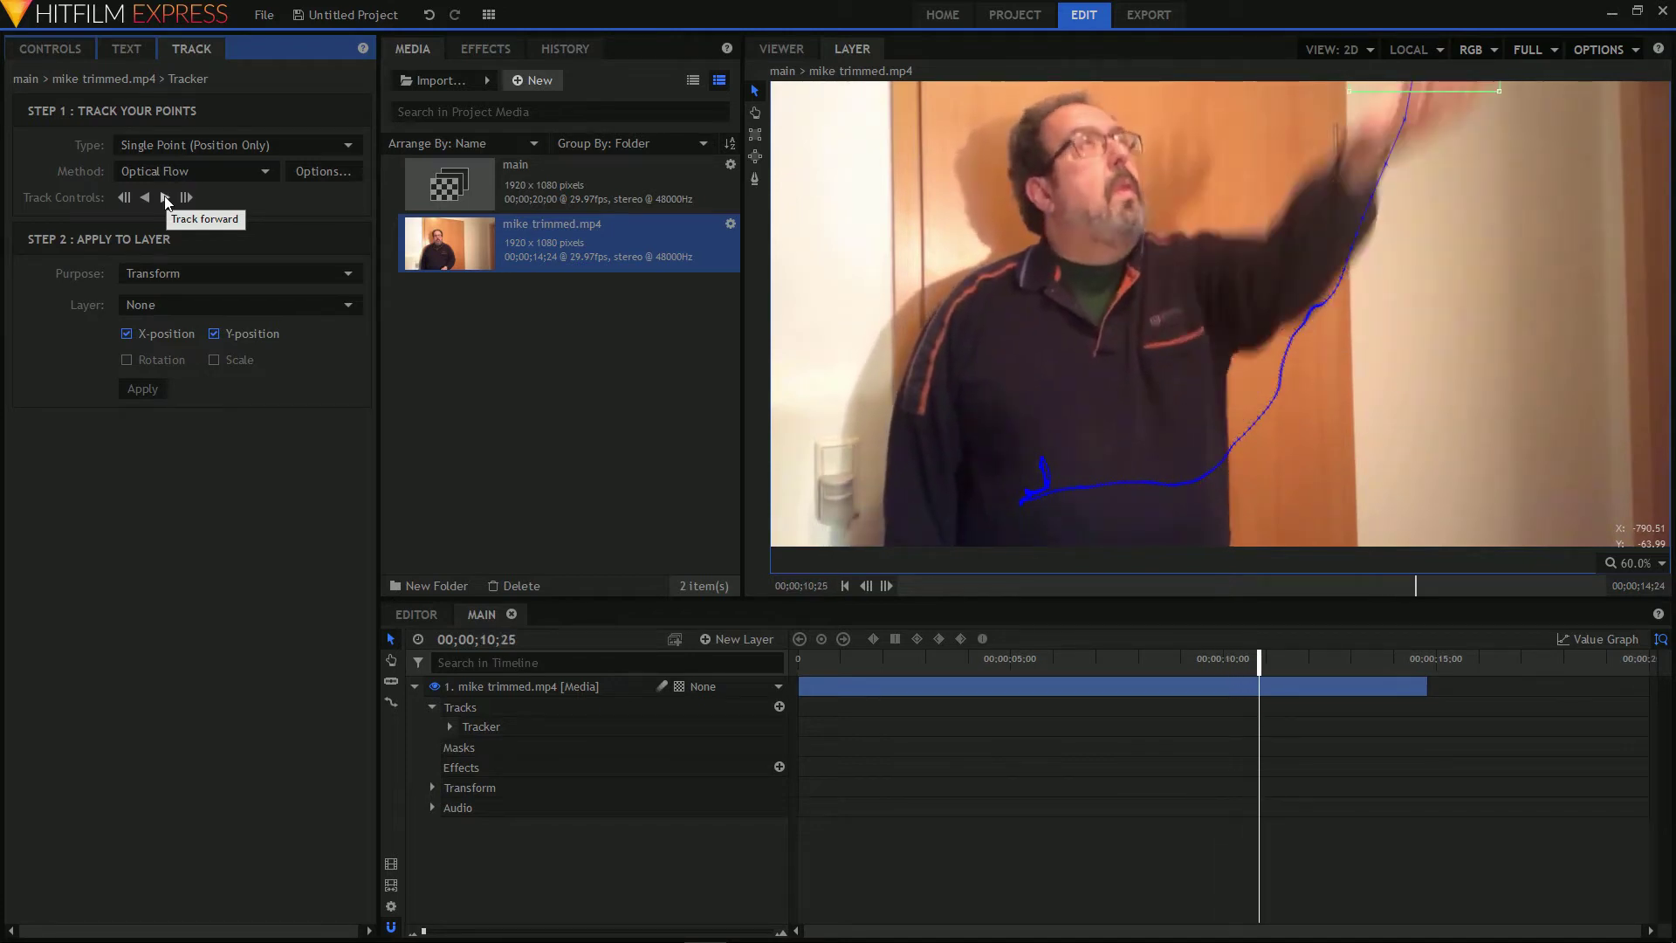
# Step: Try to extend the track forward, dismissing the 'Tracking could not start' errors
pyautogui.click(166, 199)
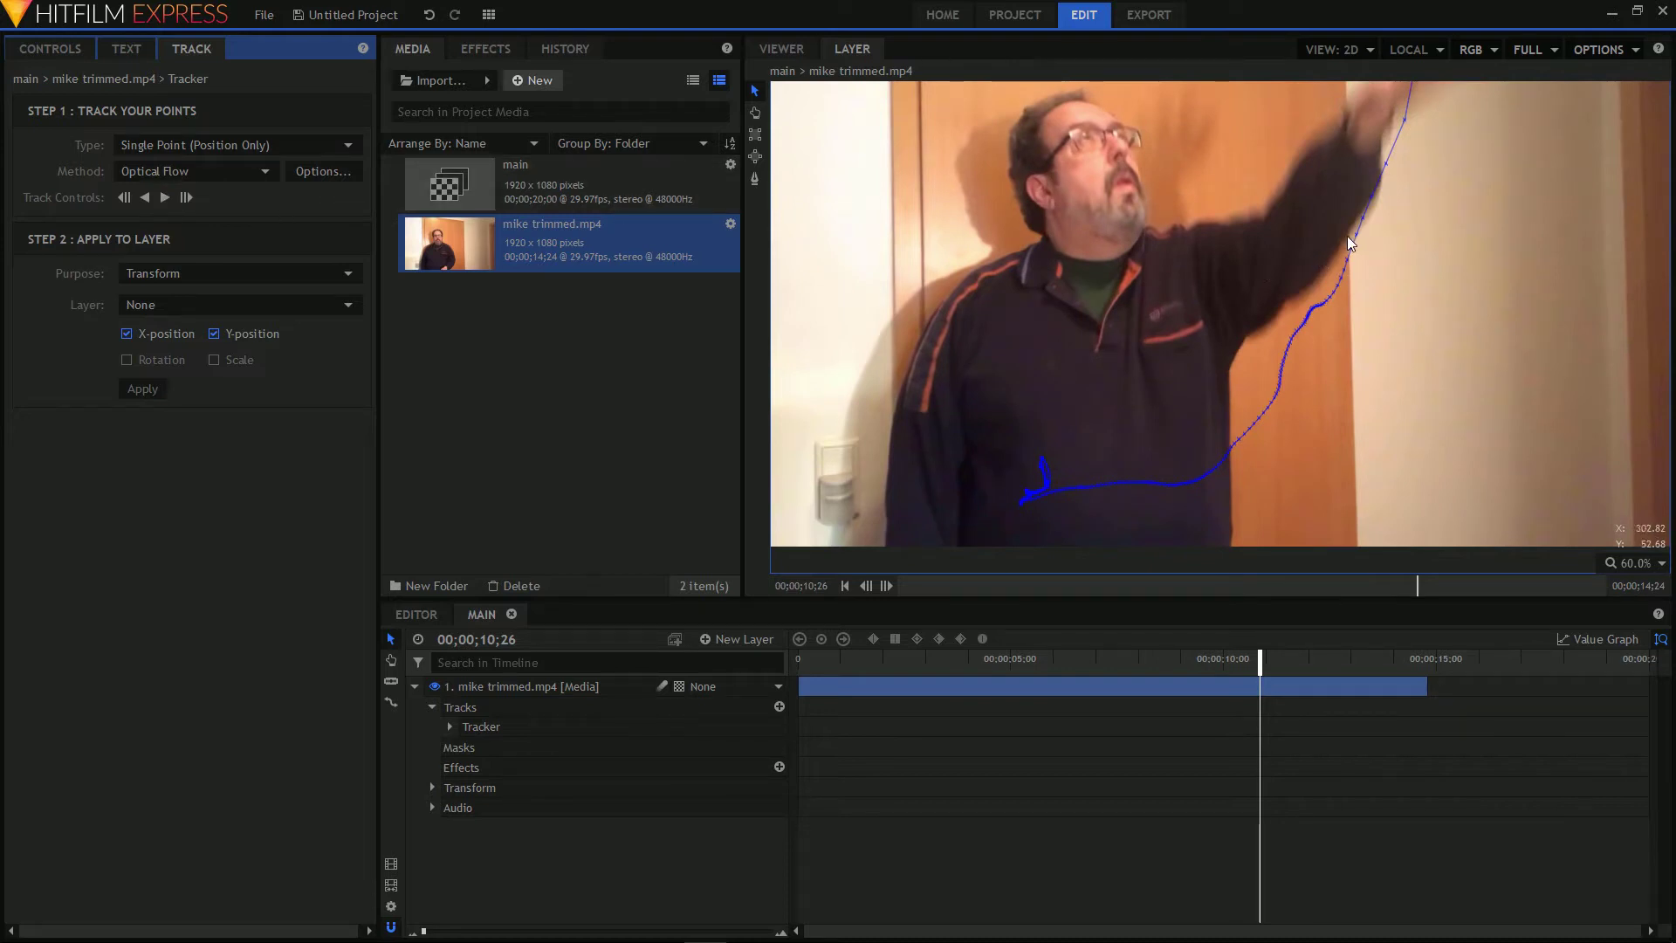
pyautogui.scroll(-1, 1348, 240)
pyautogui.scroll(-1, 1348, 241)
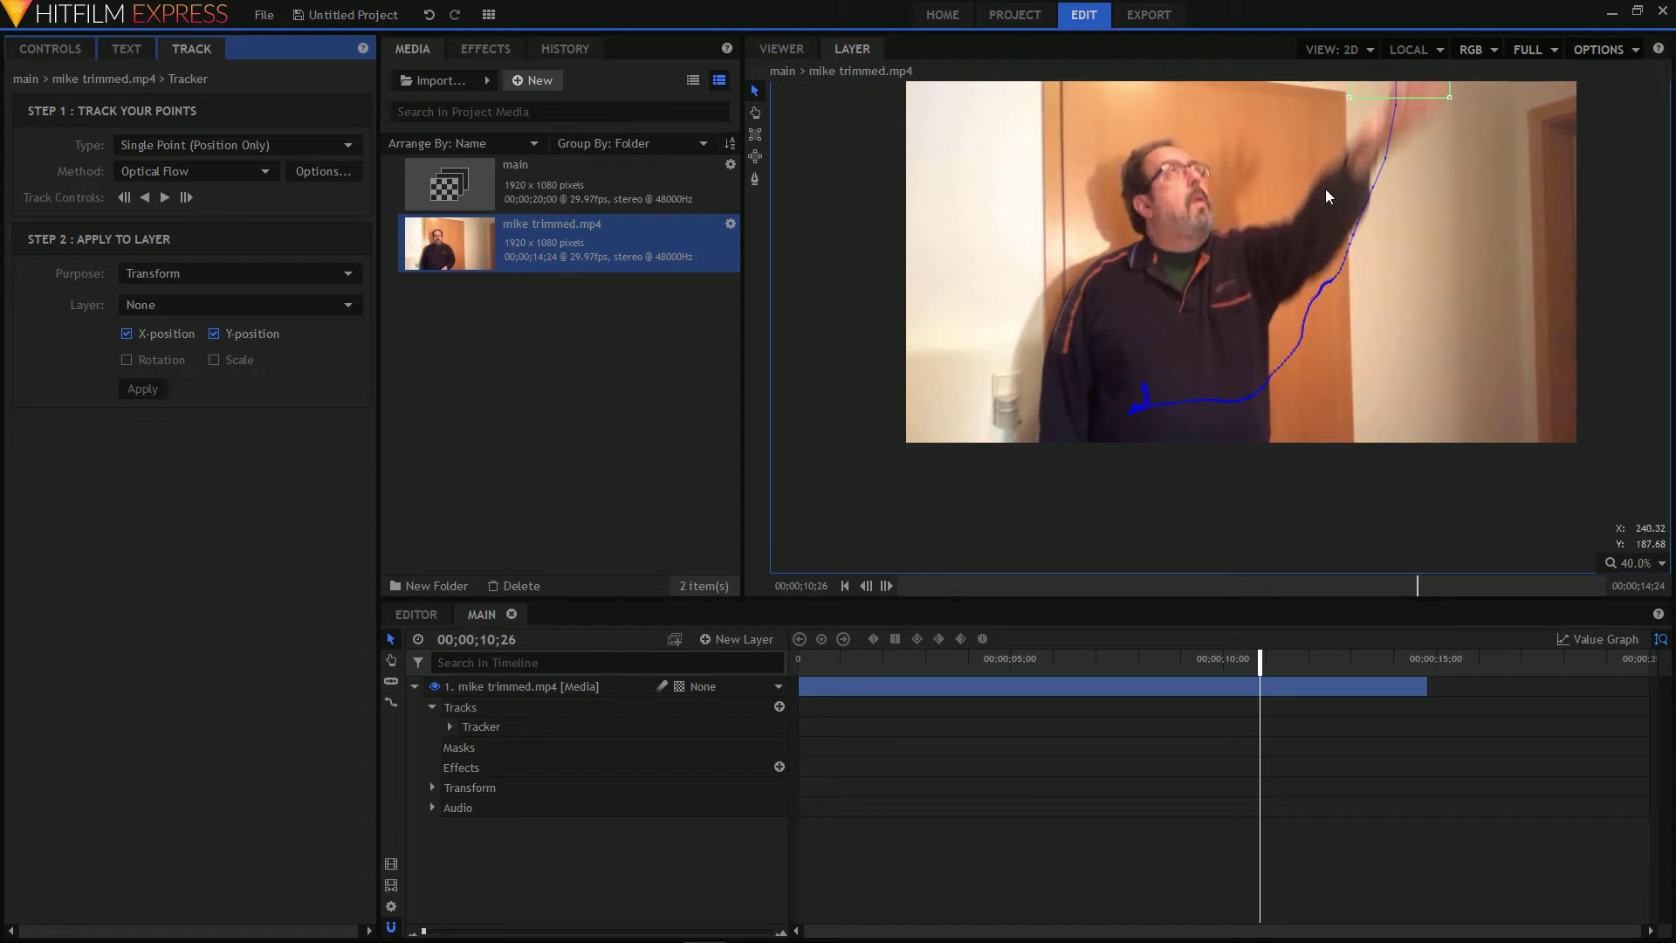
pyautogui.press('h')
pyautogui.moveTo(1325, 185); pyautogui.dragTo(1237, 285)
pyautogui.press('v')
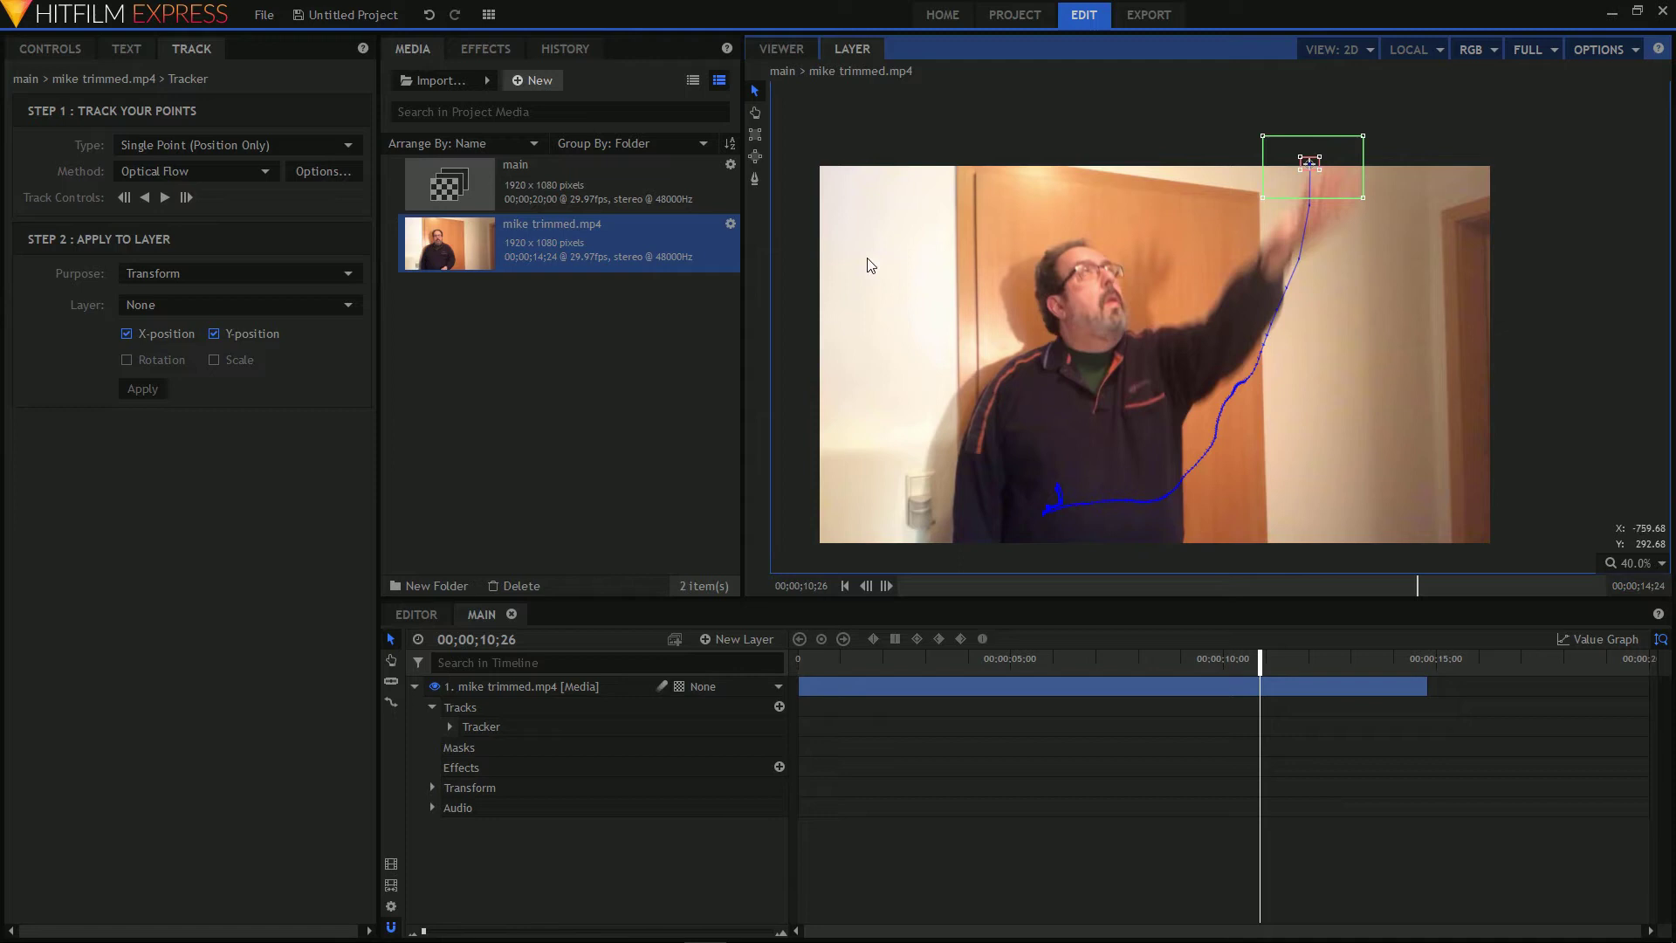
pyautogui.click(164, 197)
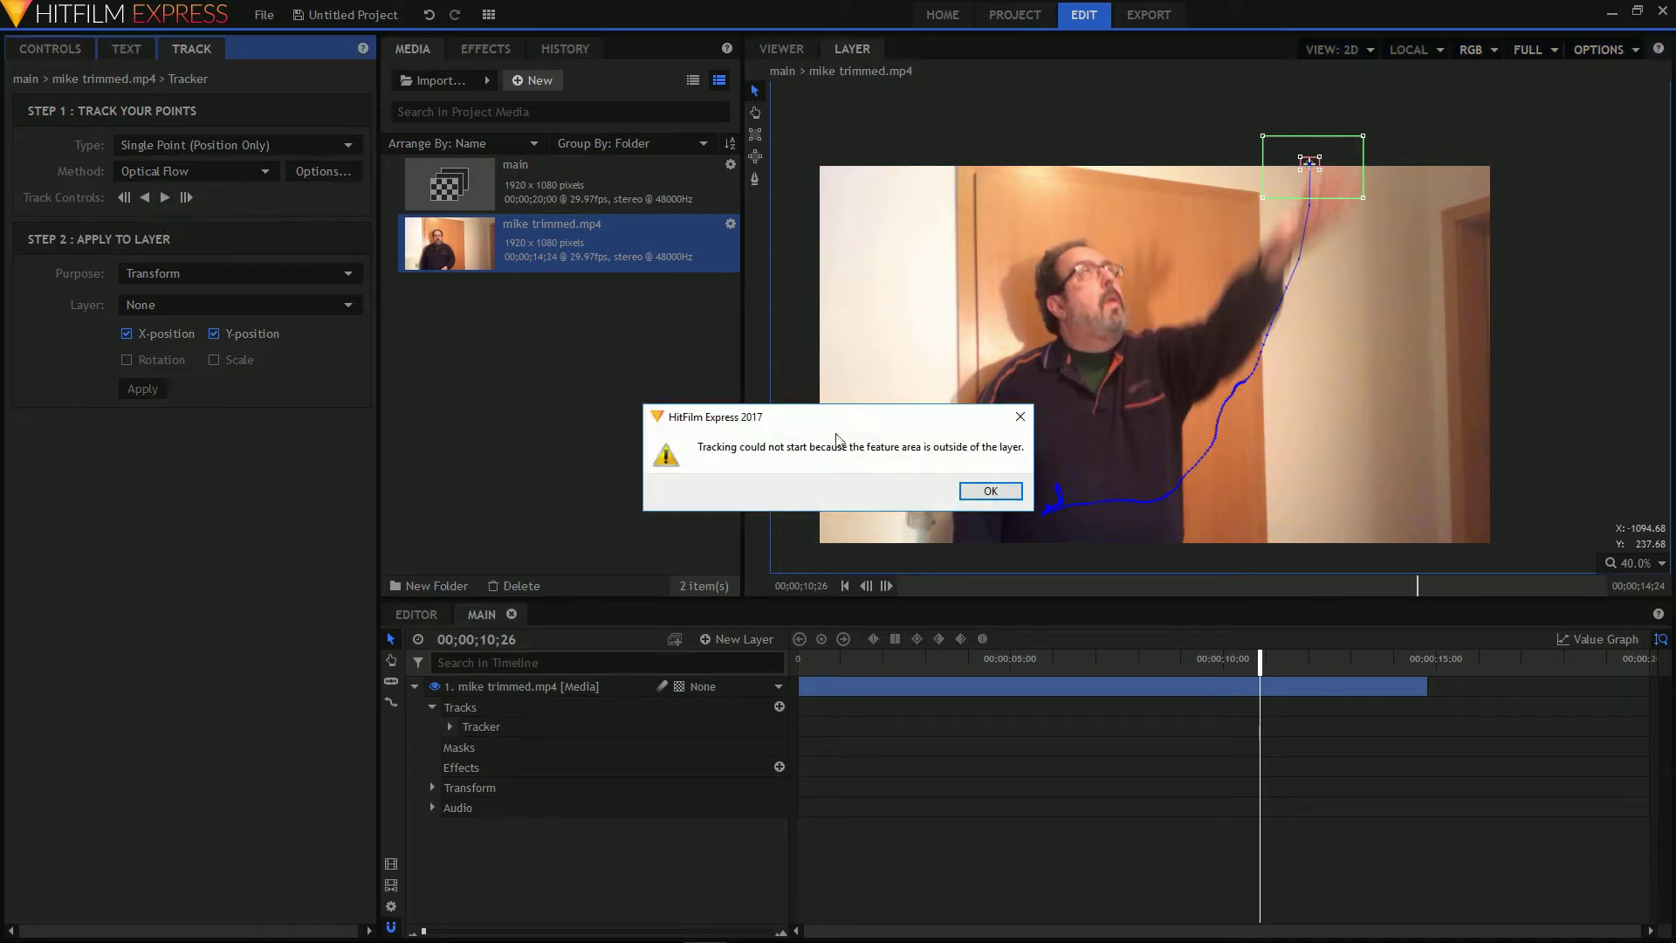
pyautogui.click(971, 488)
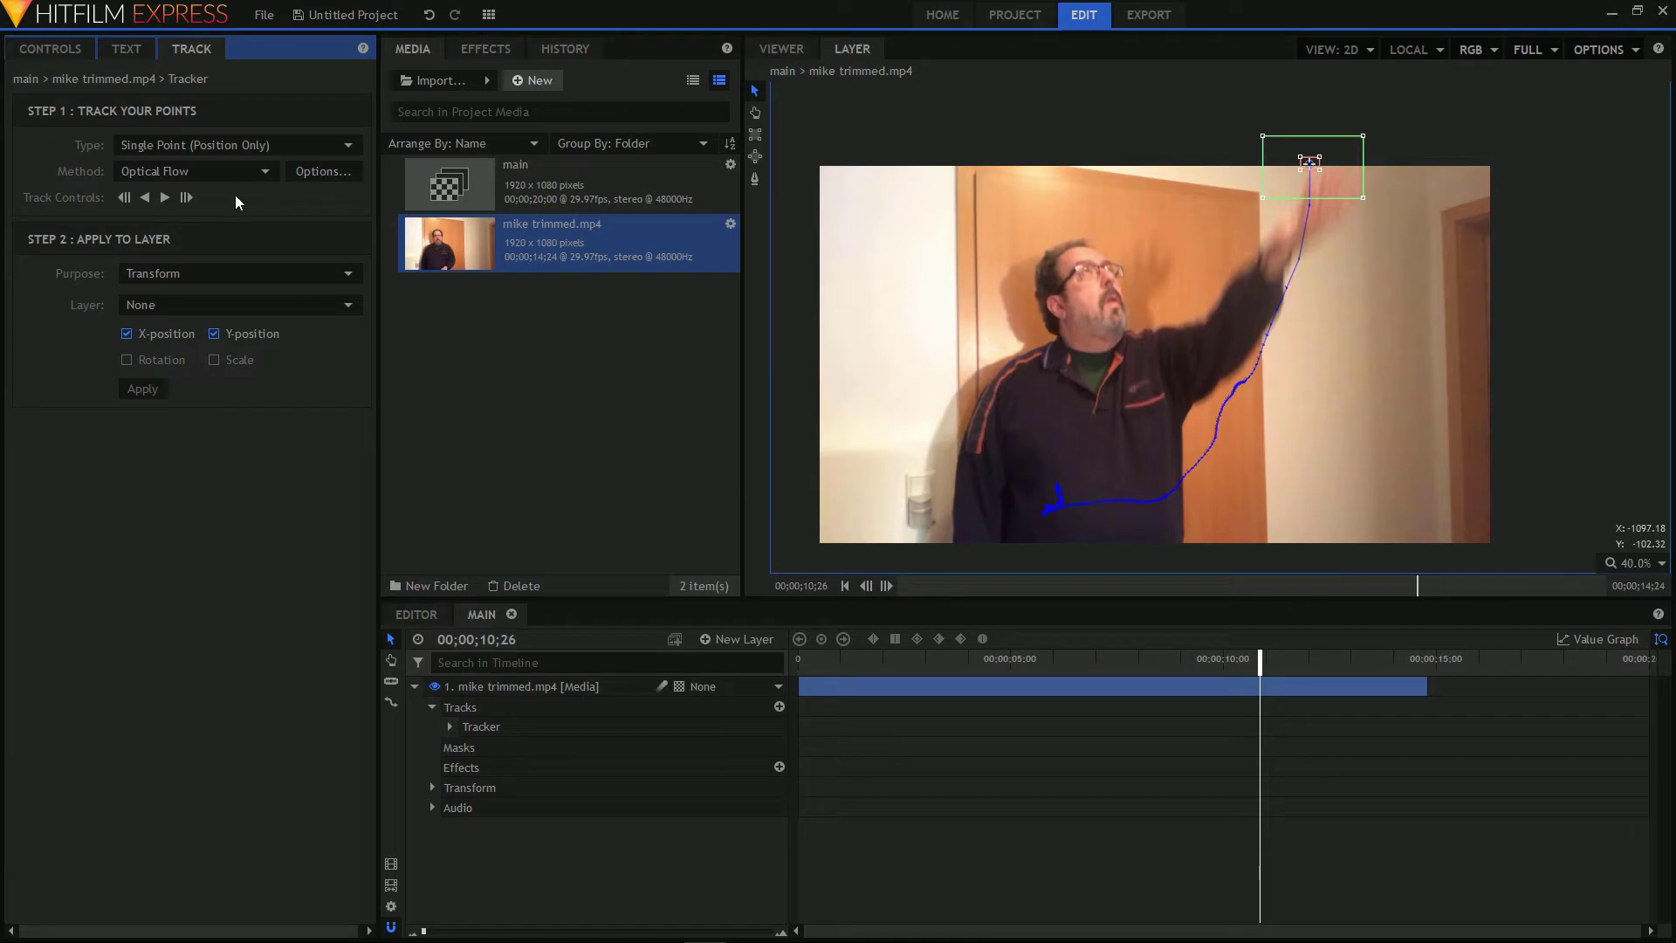
pyautogui.click(186, 198)
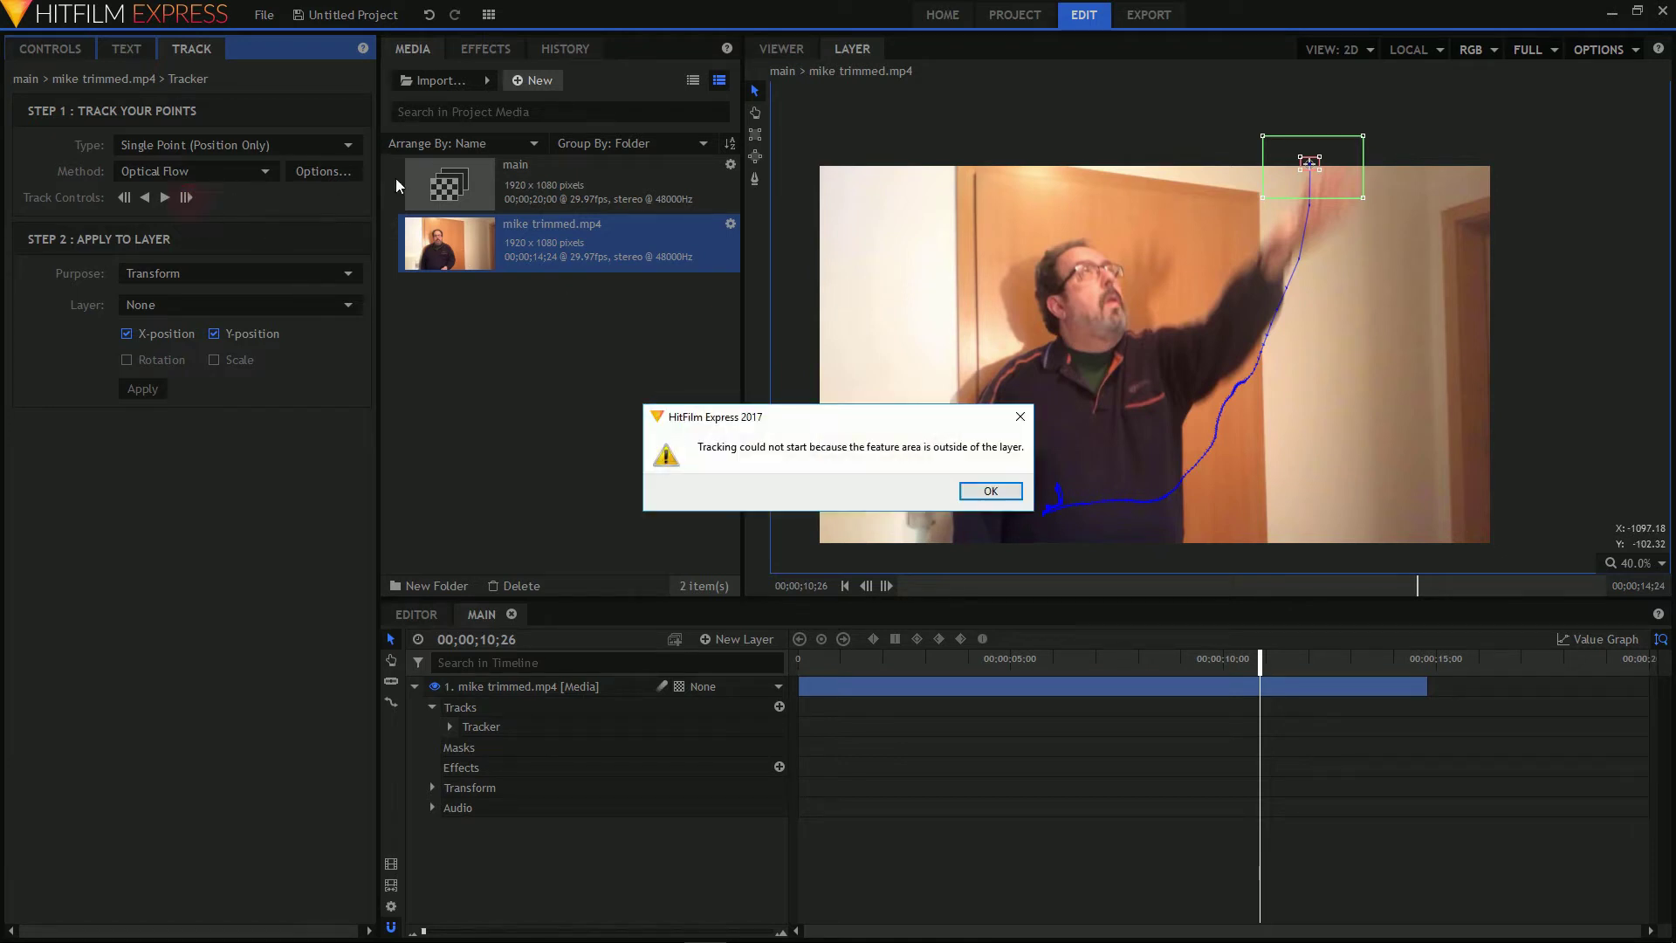
pyautogui.click(989, 488)
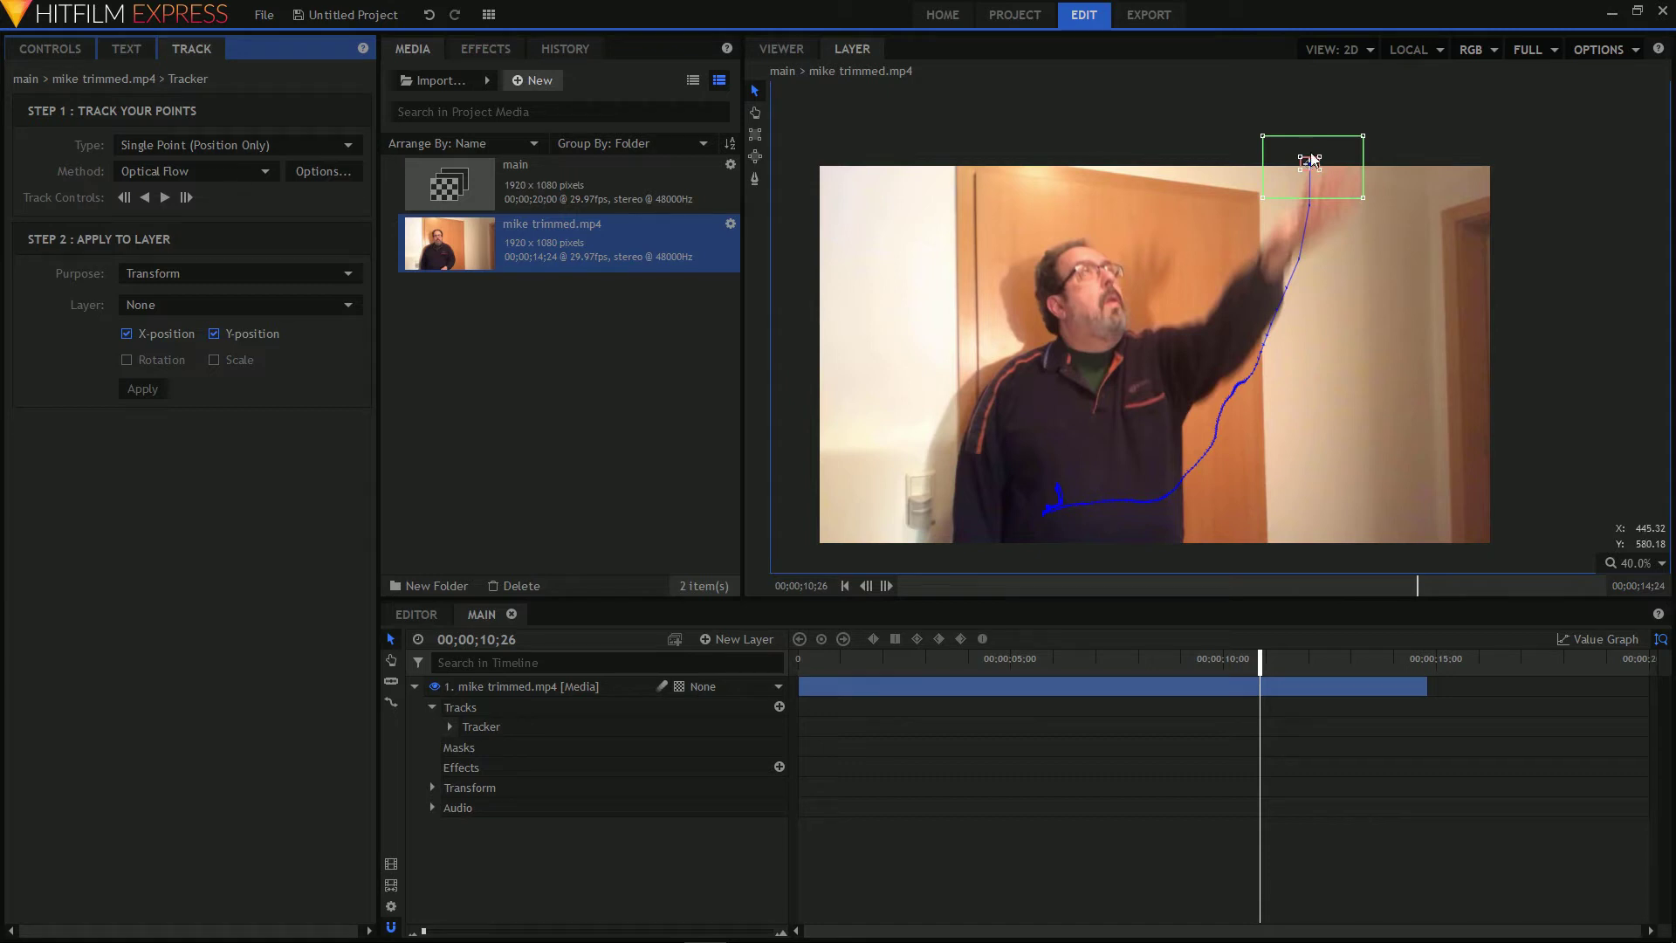
# Step: Step frame by frame and manually move the tracker onto the raised hand through 00;00;10;28
pyautogui.press('Right')
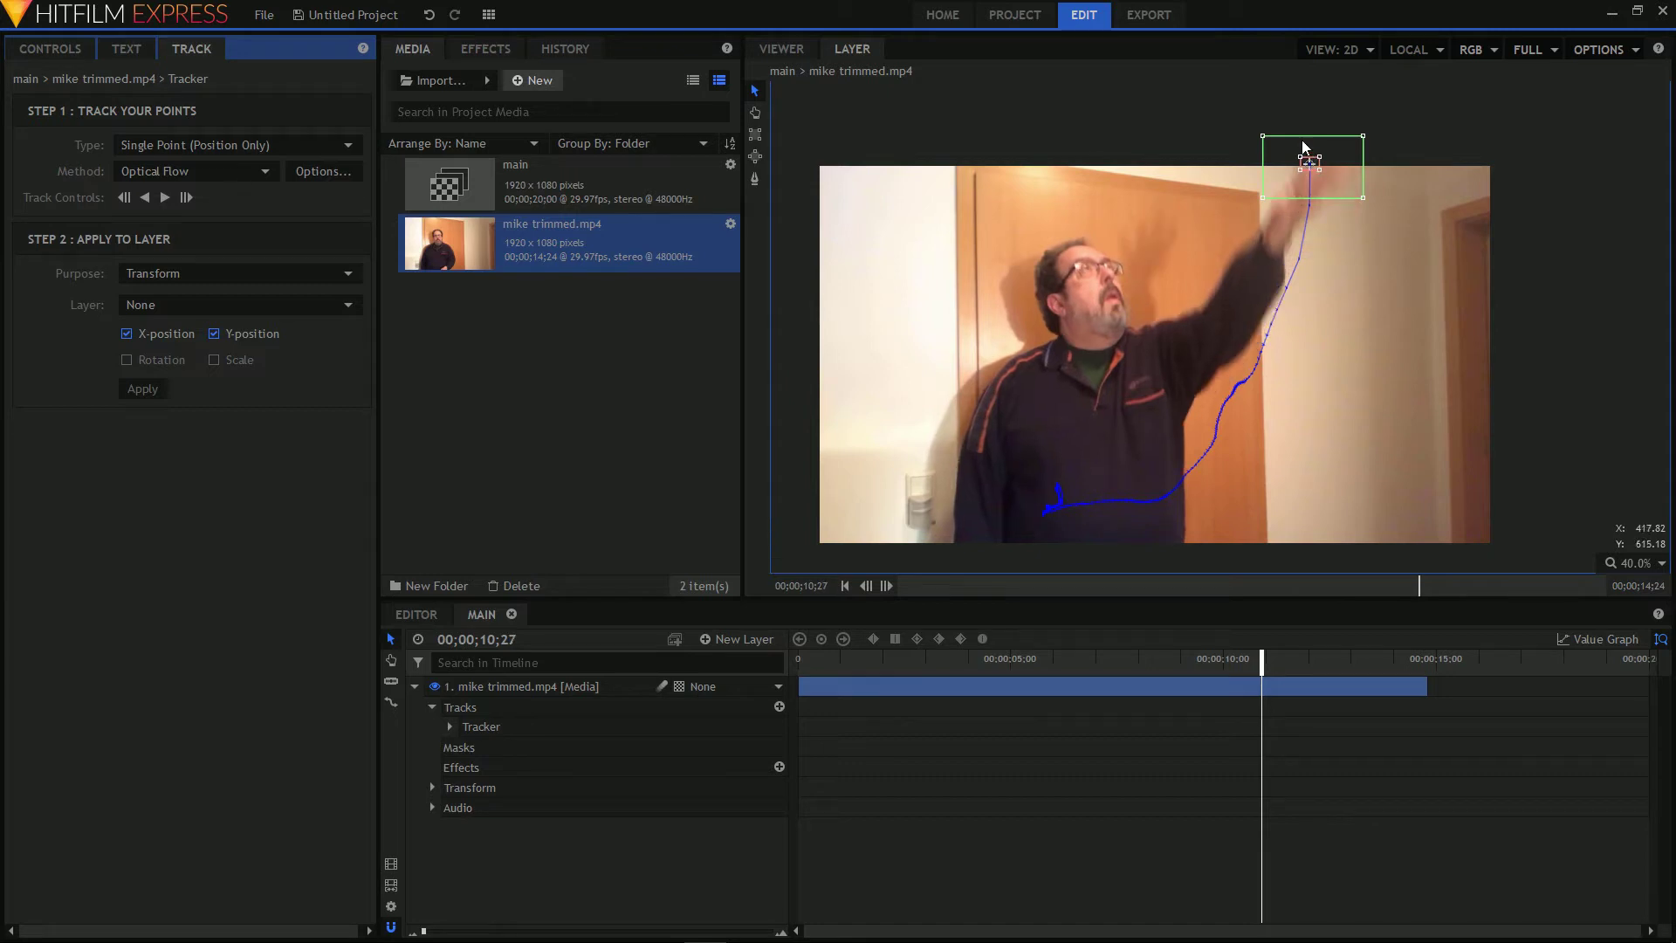
pyautogui.scroll(3, 1318, 171)
pyautogui.scroll(1, 1318, 171)
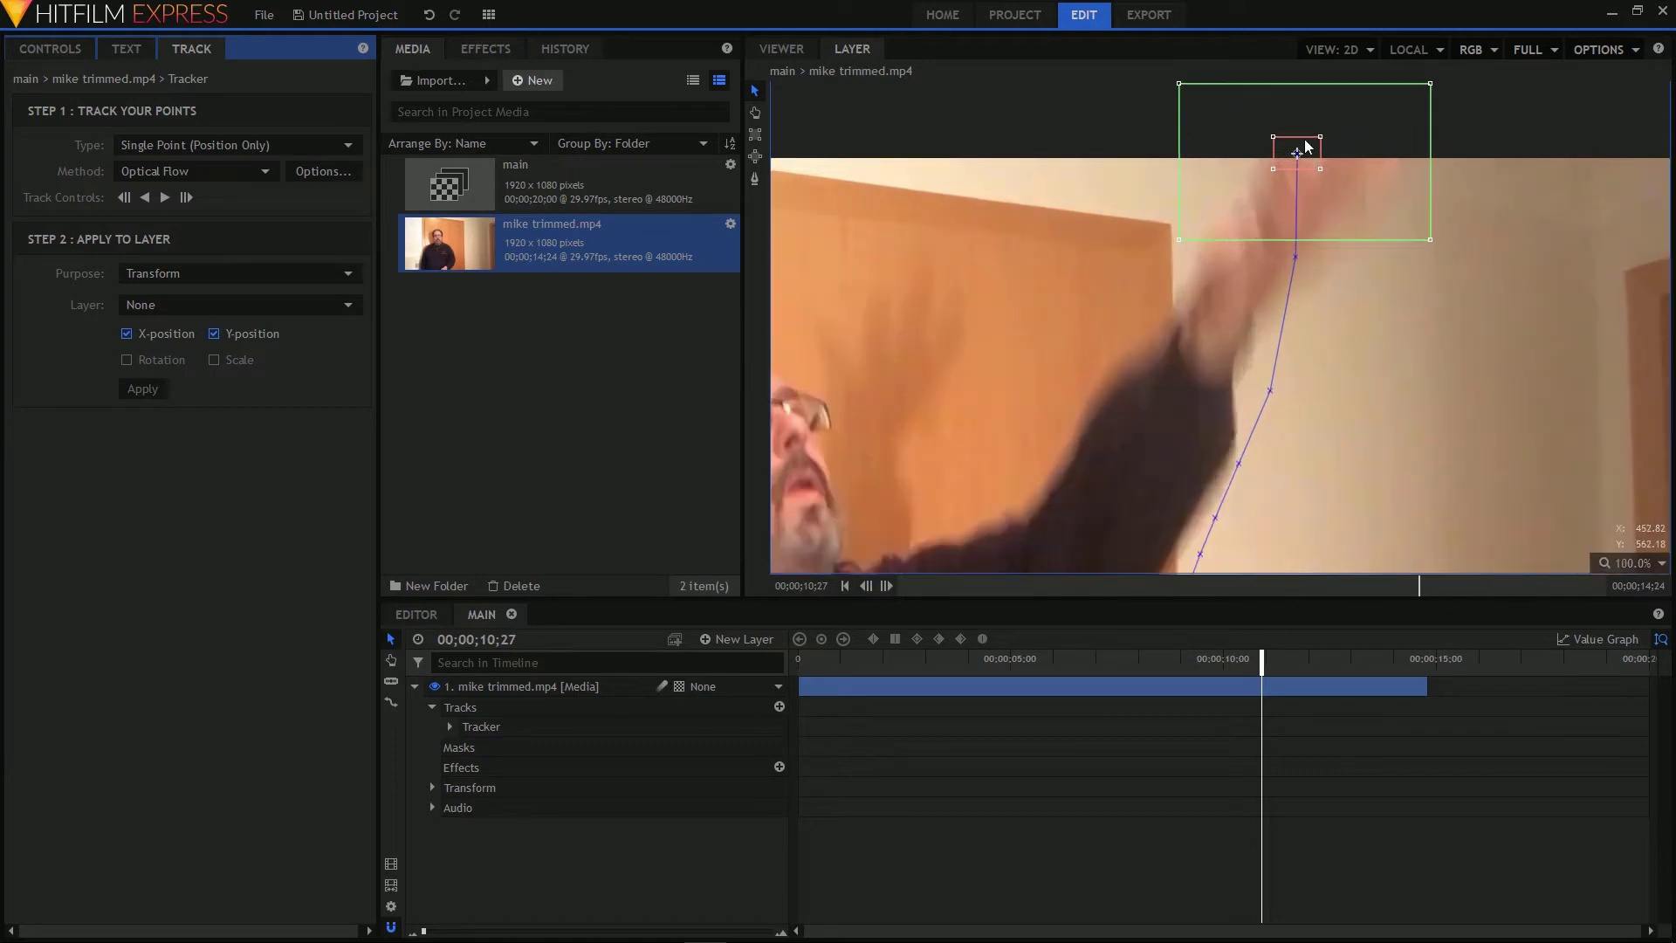
pyautogui.click(1315, 147)
pyautogui.moveTo(1316, 151); pyautogui.dragTo(1331, 119)
pyautogui.press('Right')
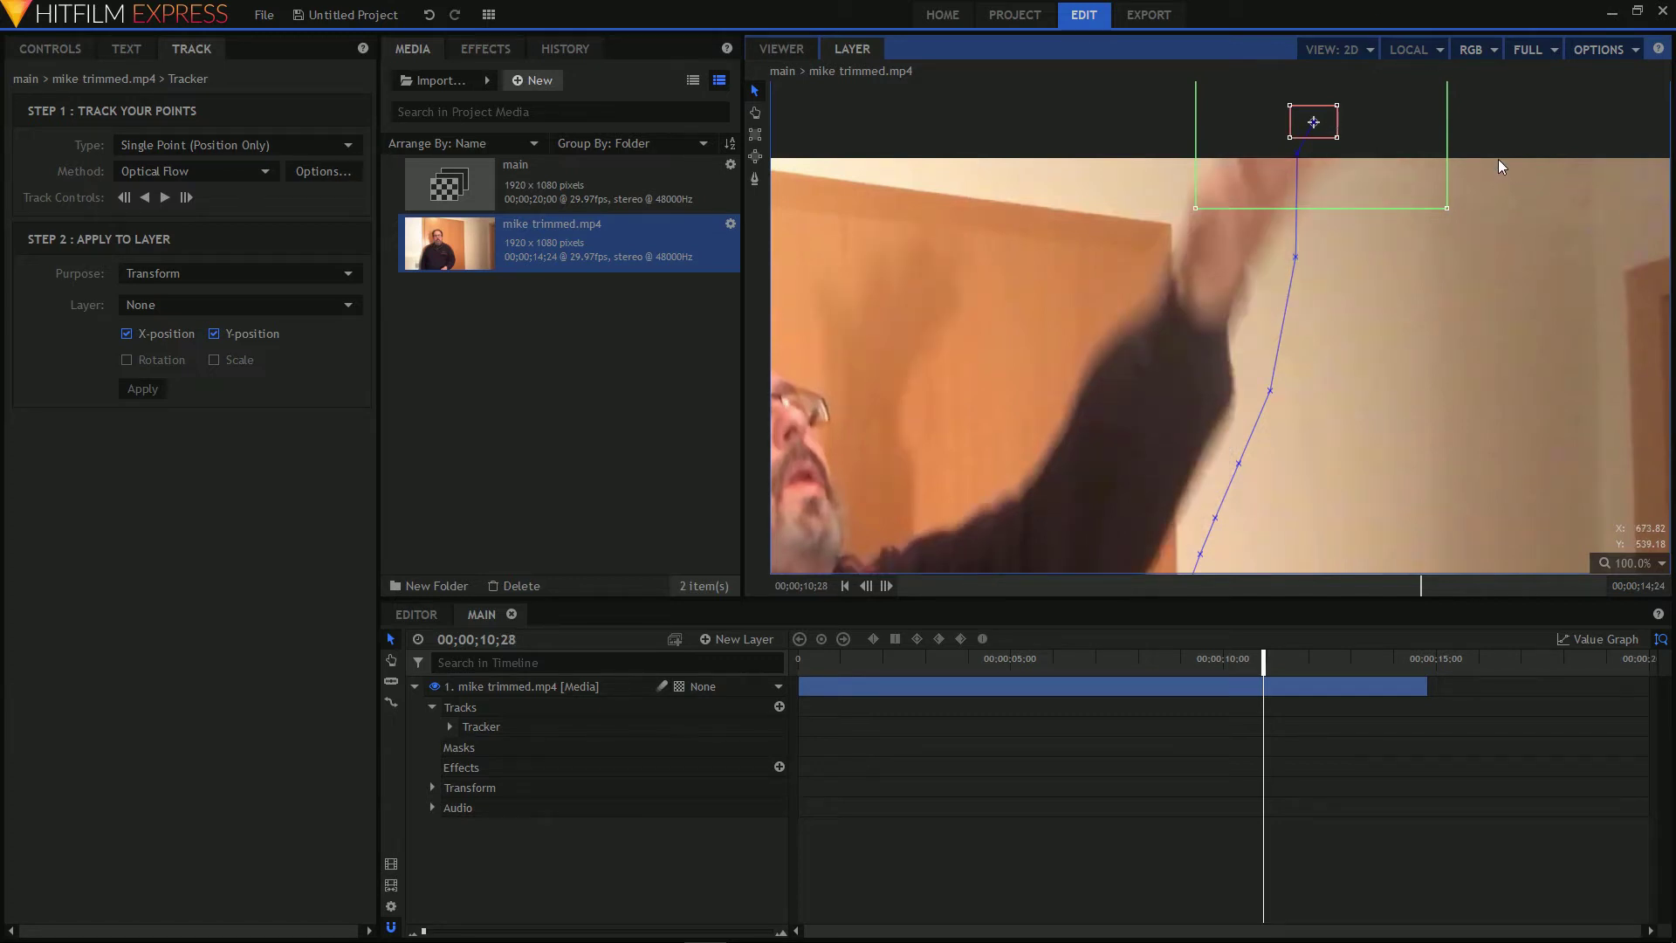
pyautogui.moveTo(1498, 160); pyautogui.dragTo(1484, 351)
pyautogui.moveTo(1323, 317); pyautogui.dragTo(1327, 261)
pyautogui.scroll(-3, 1160, 398)
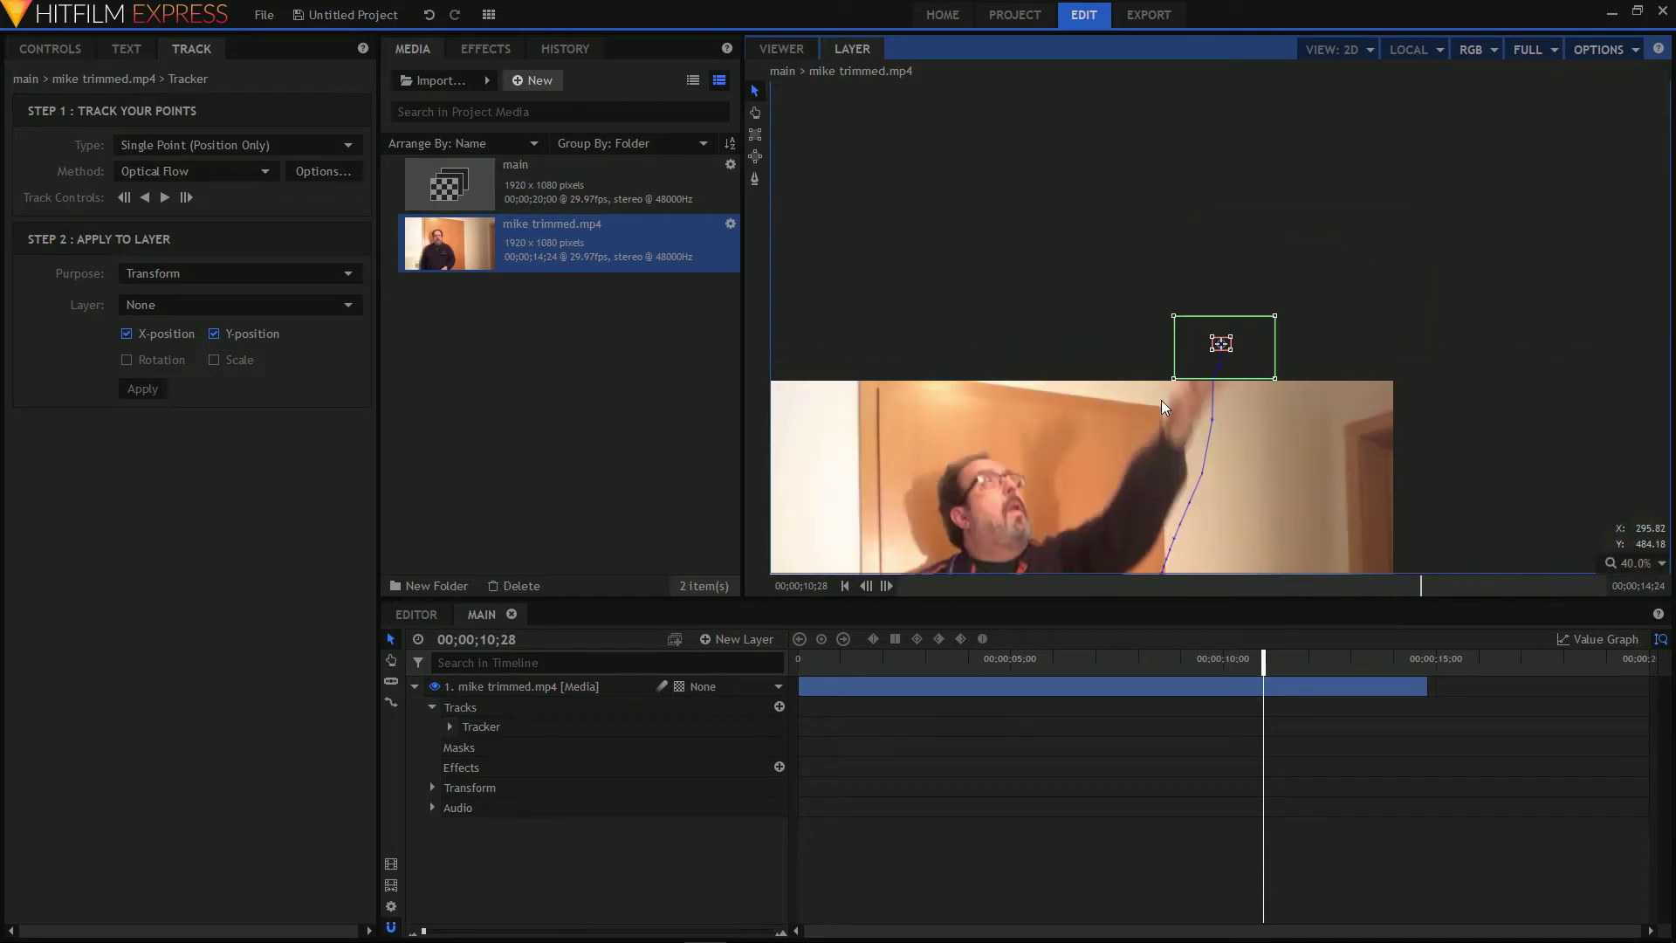
pyautogui.press('h')
pyautogui.moveTo(1004, 460); pyautogui.dragTo(1106, 202)
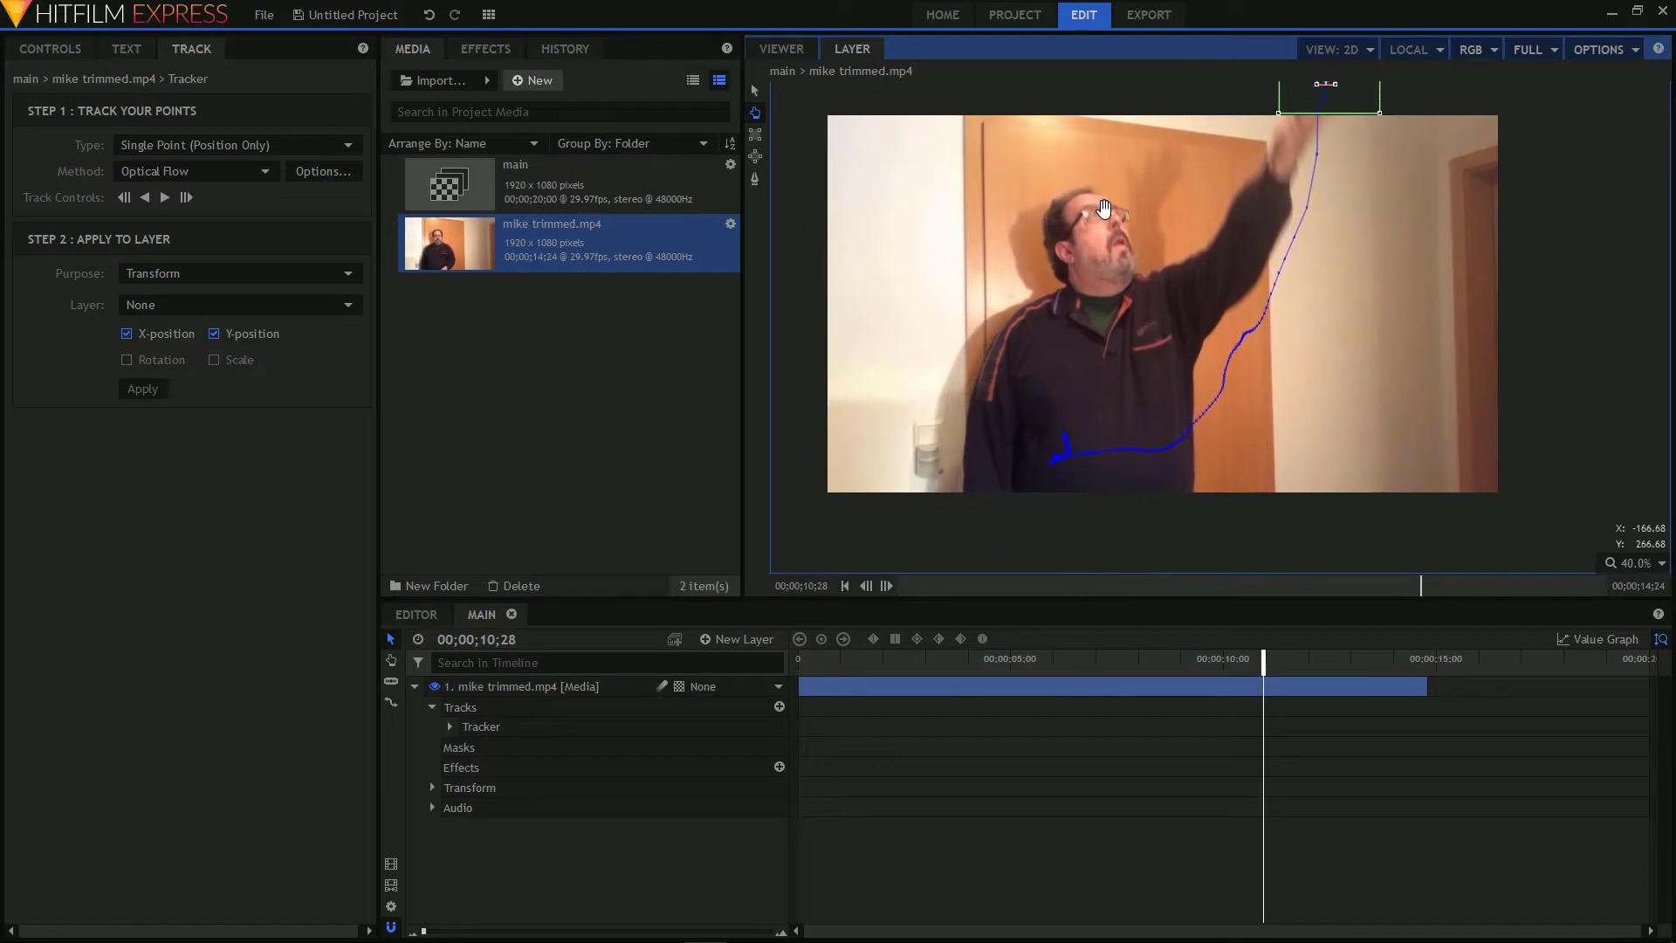
pyautogui.press('v')
# Step: Scrub through the clip to review the hand track, parking the playhead at 00;00;00;26
pyautogui.click(858, 661)
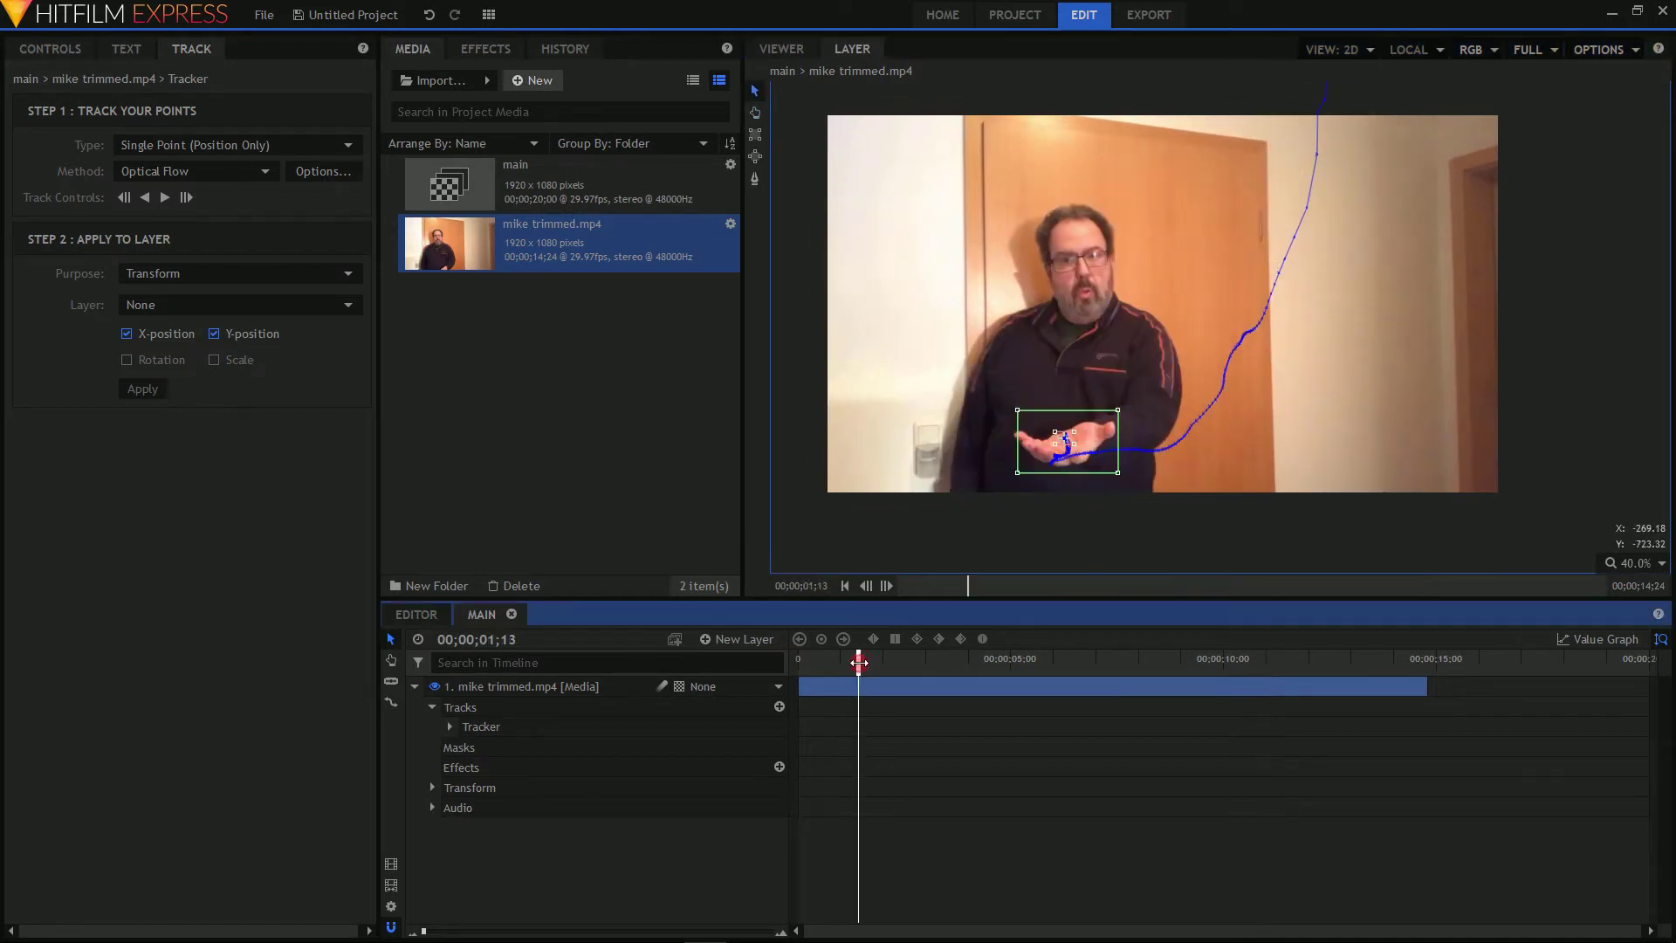
pyautogui.click(839, 669)
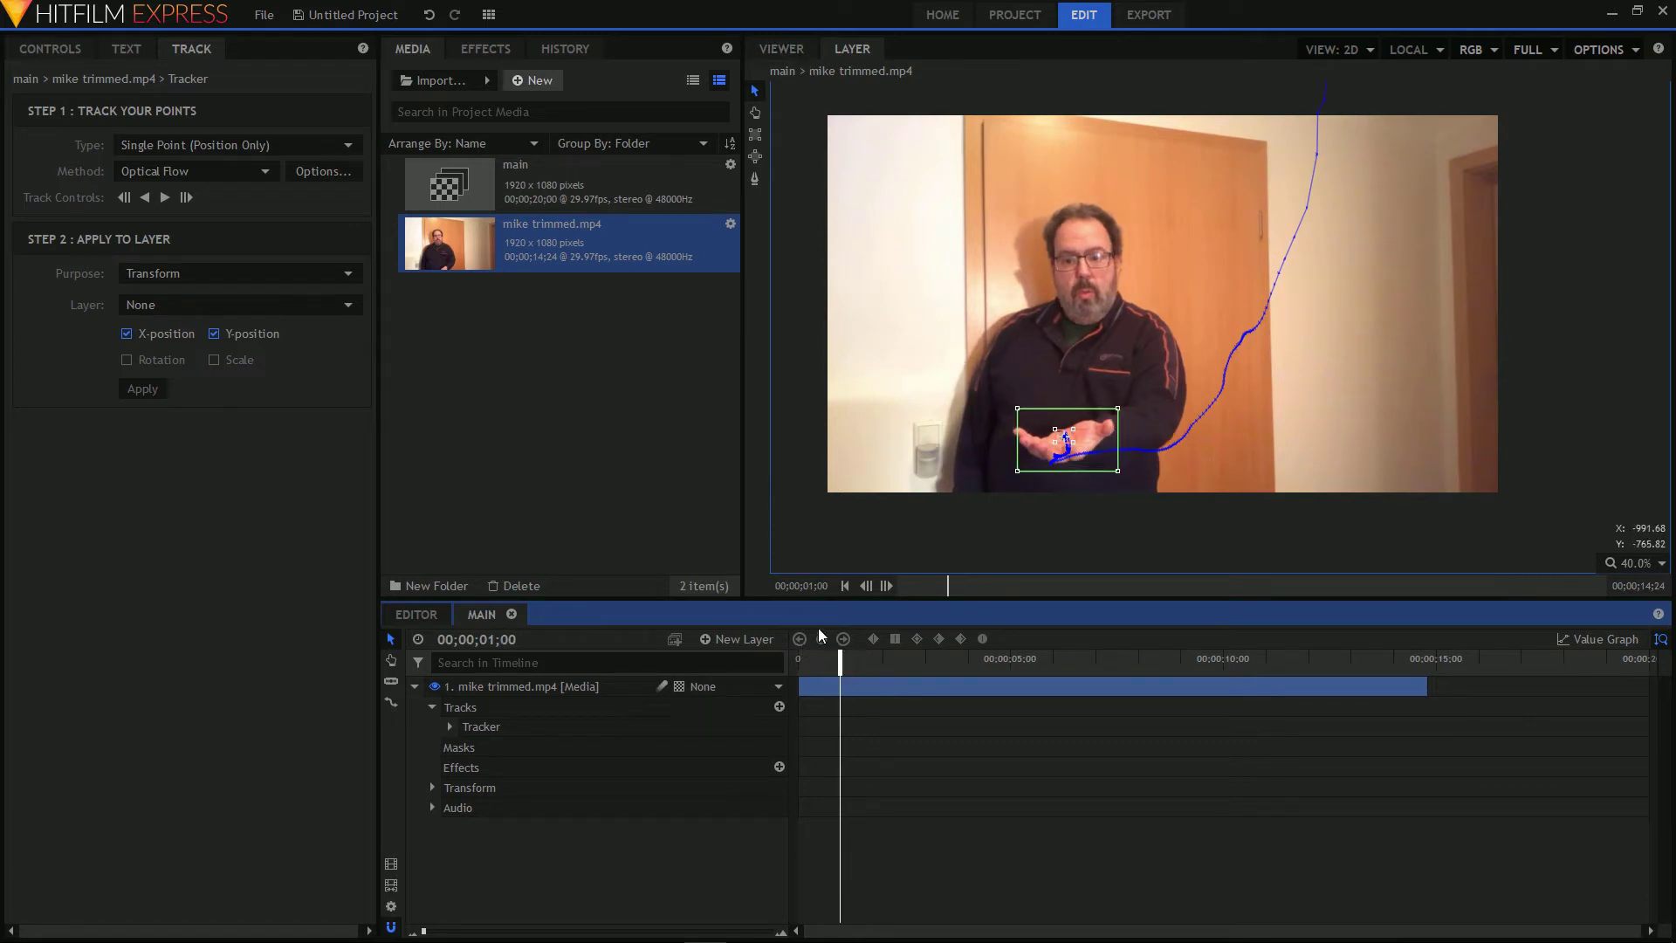
pyautogui.moveTo(840, 660); pyautogui.dragTo(1287, 657)
pyautogui.click(855, 658)
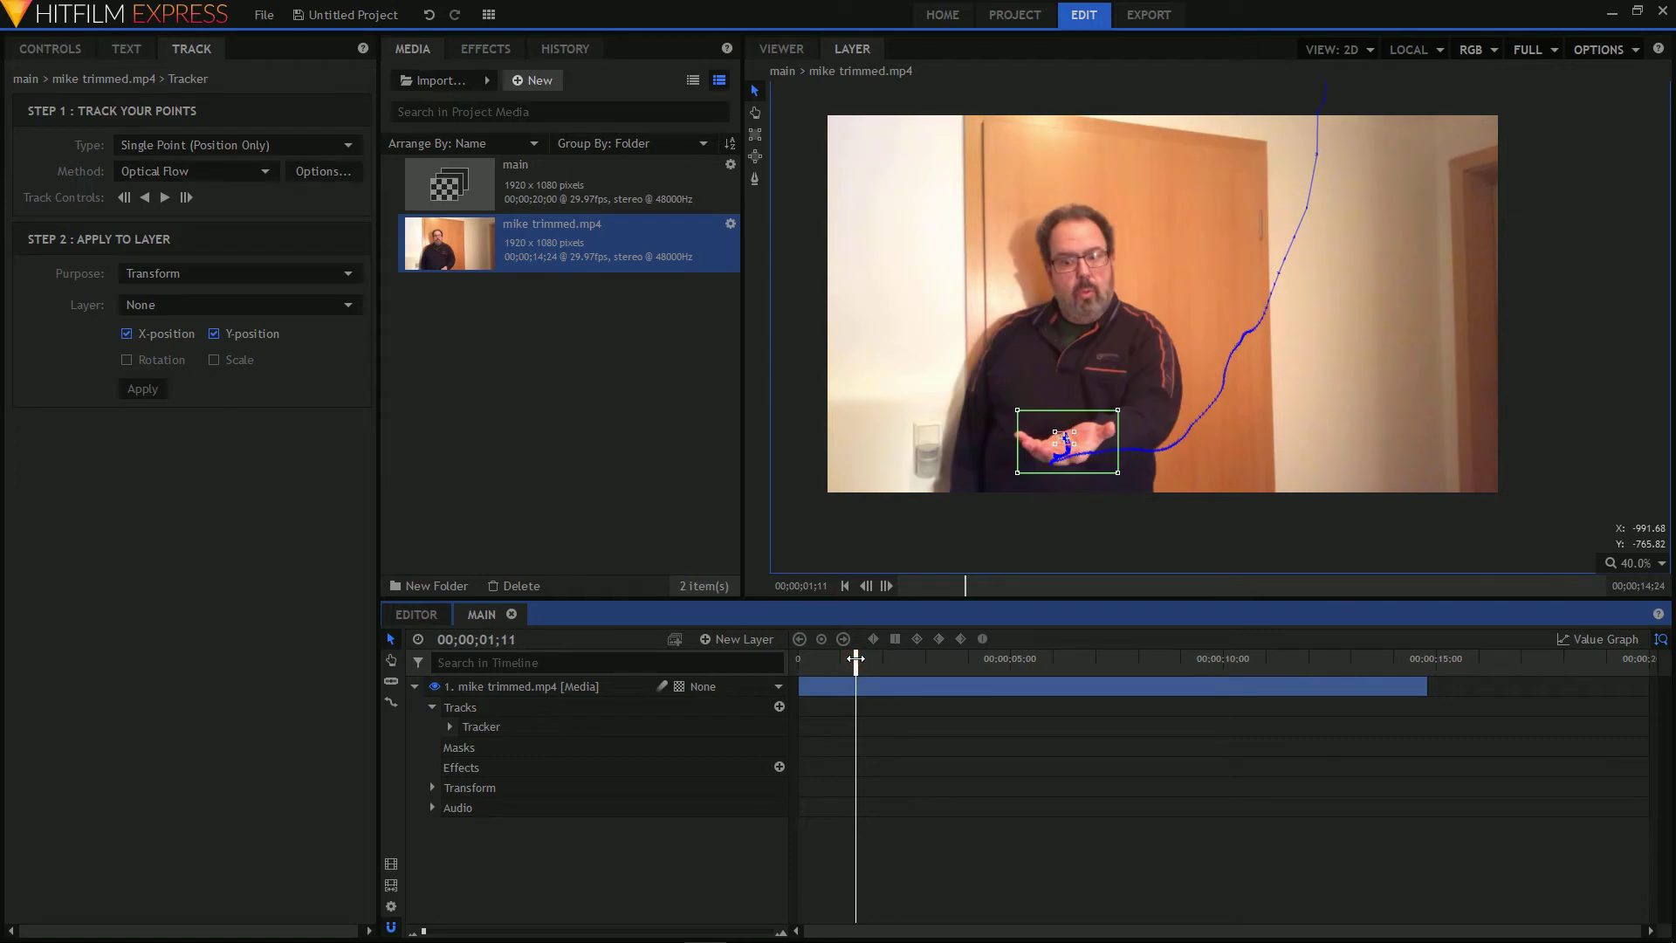
pyautogui.moveTo(856, 658); pyautogui.dragTo(835, 666)
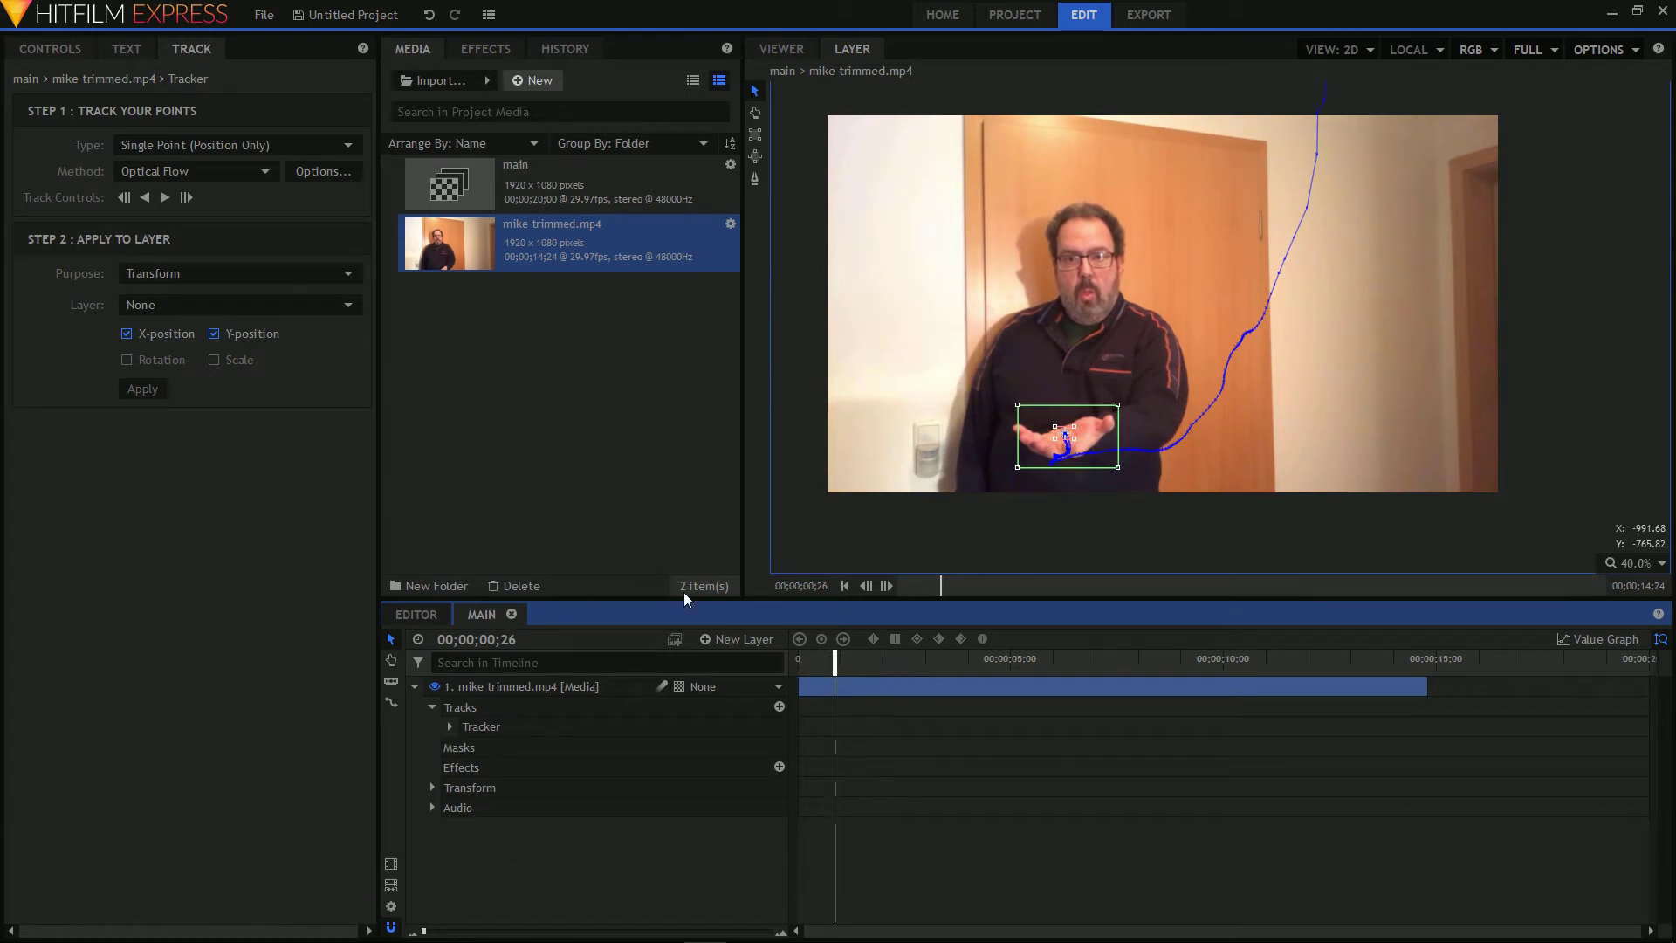
# Step: Add a New Point layer trimmed to end with the clip, then select the Tracker
pyautogui.click(734, 638)
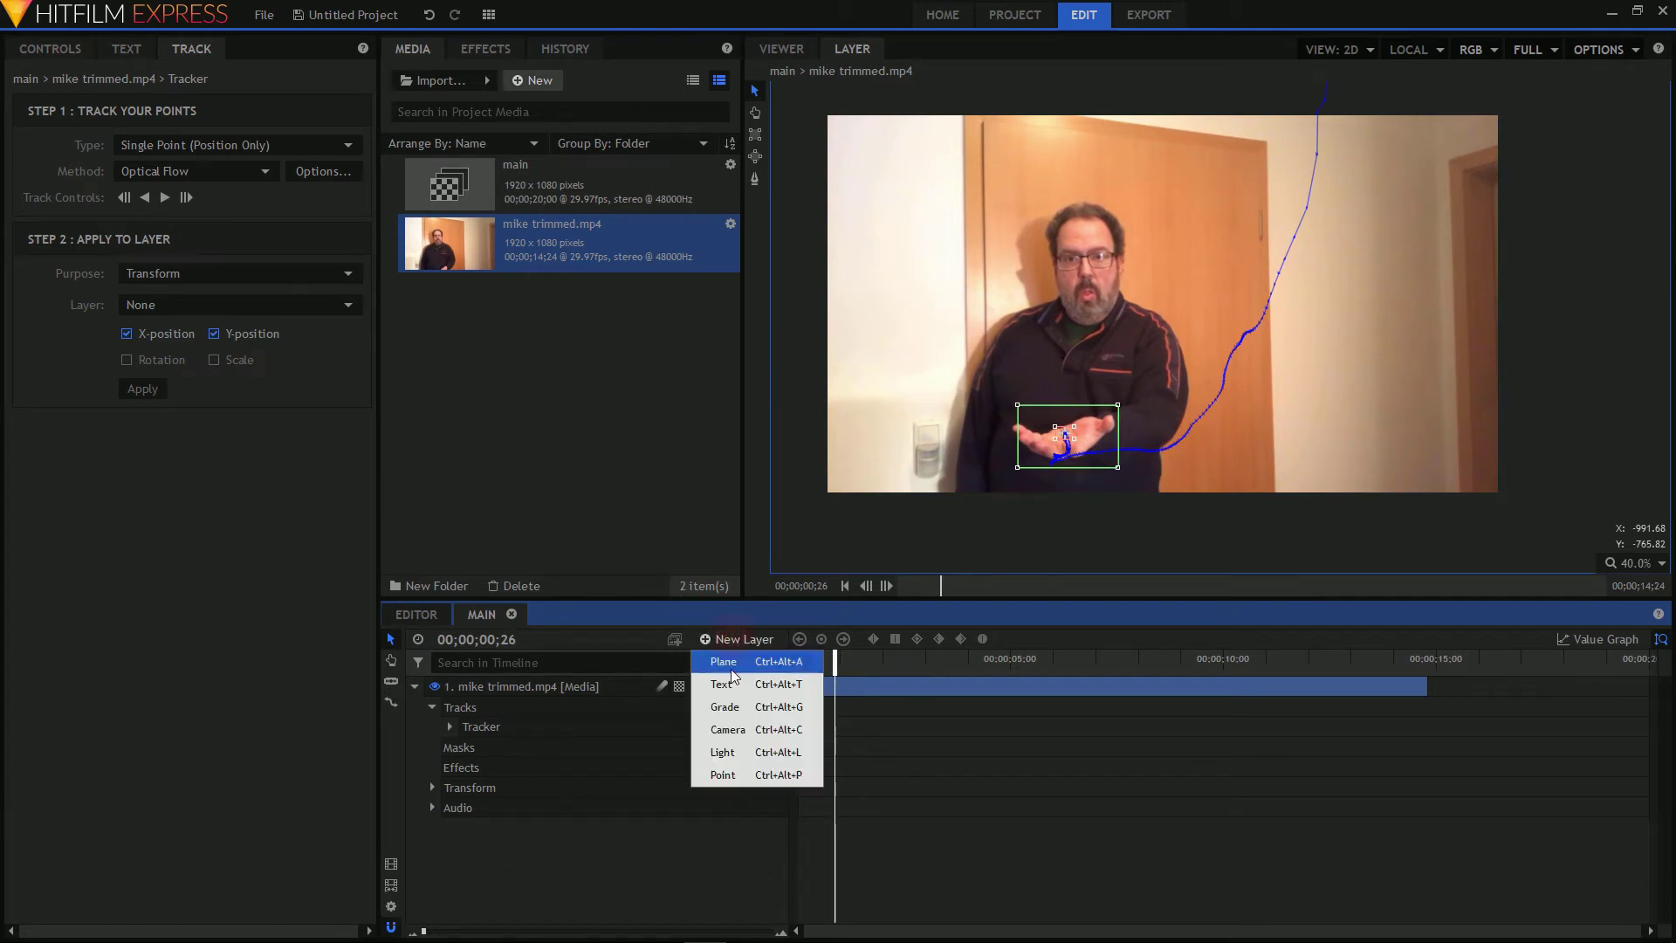
pyautogui.click(733, 773)
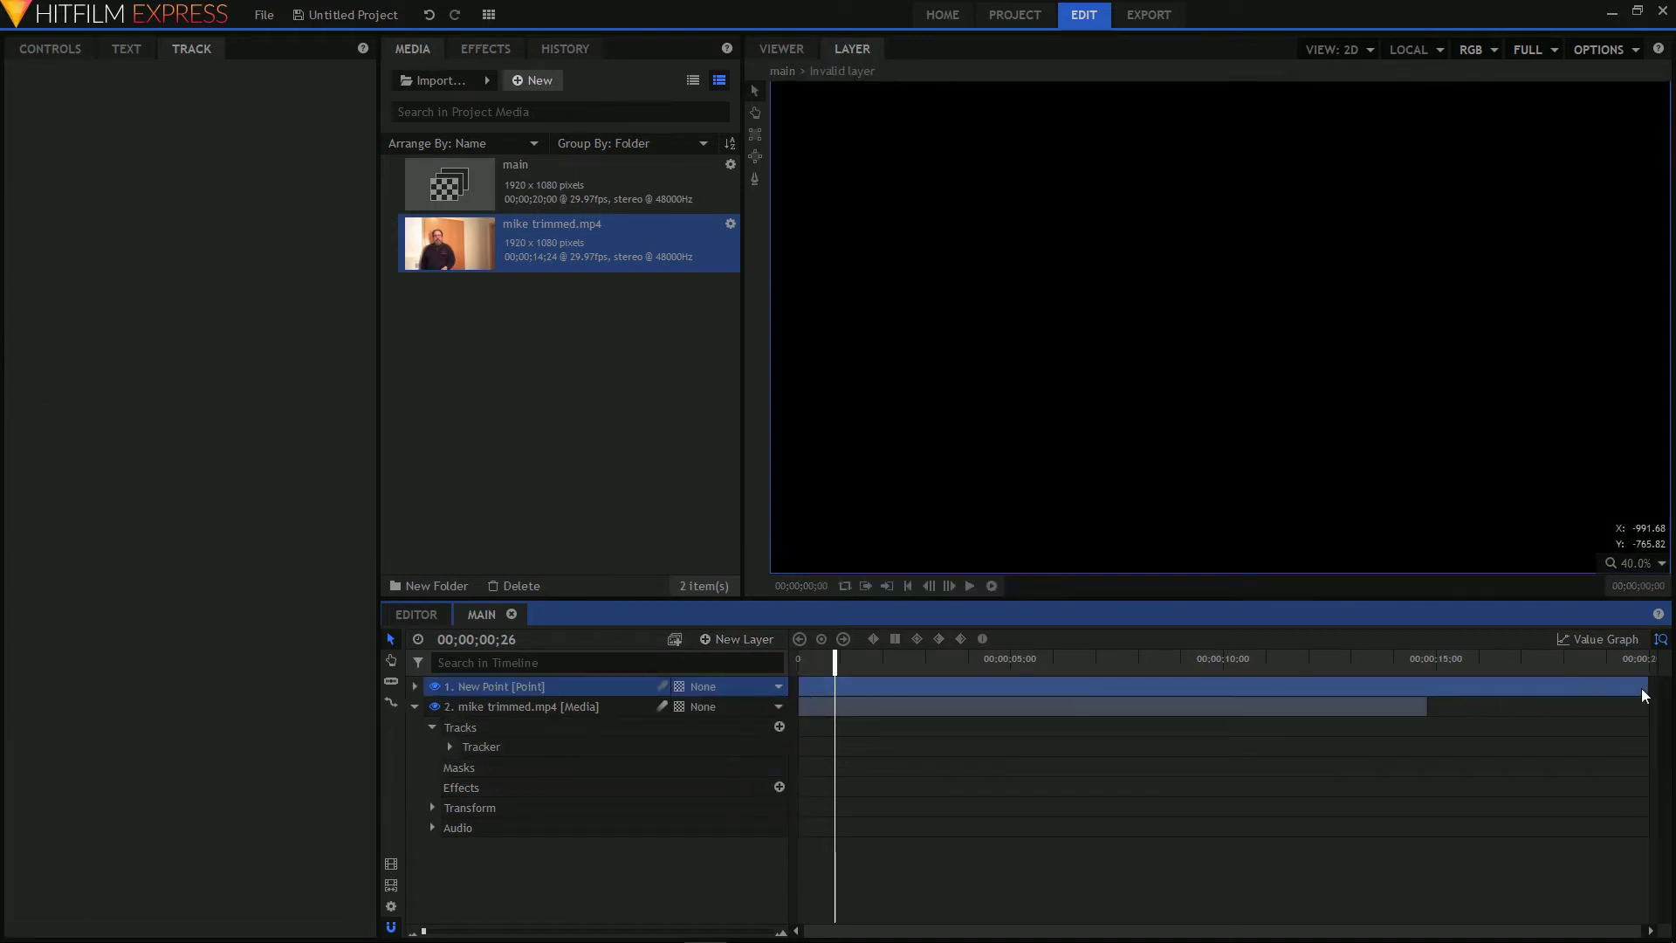
pyautogui.moveTo(1646, 695); pyautogui.dragTo(1429, 703)
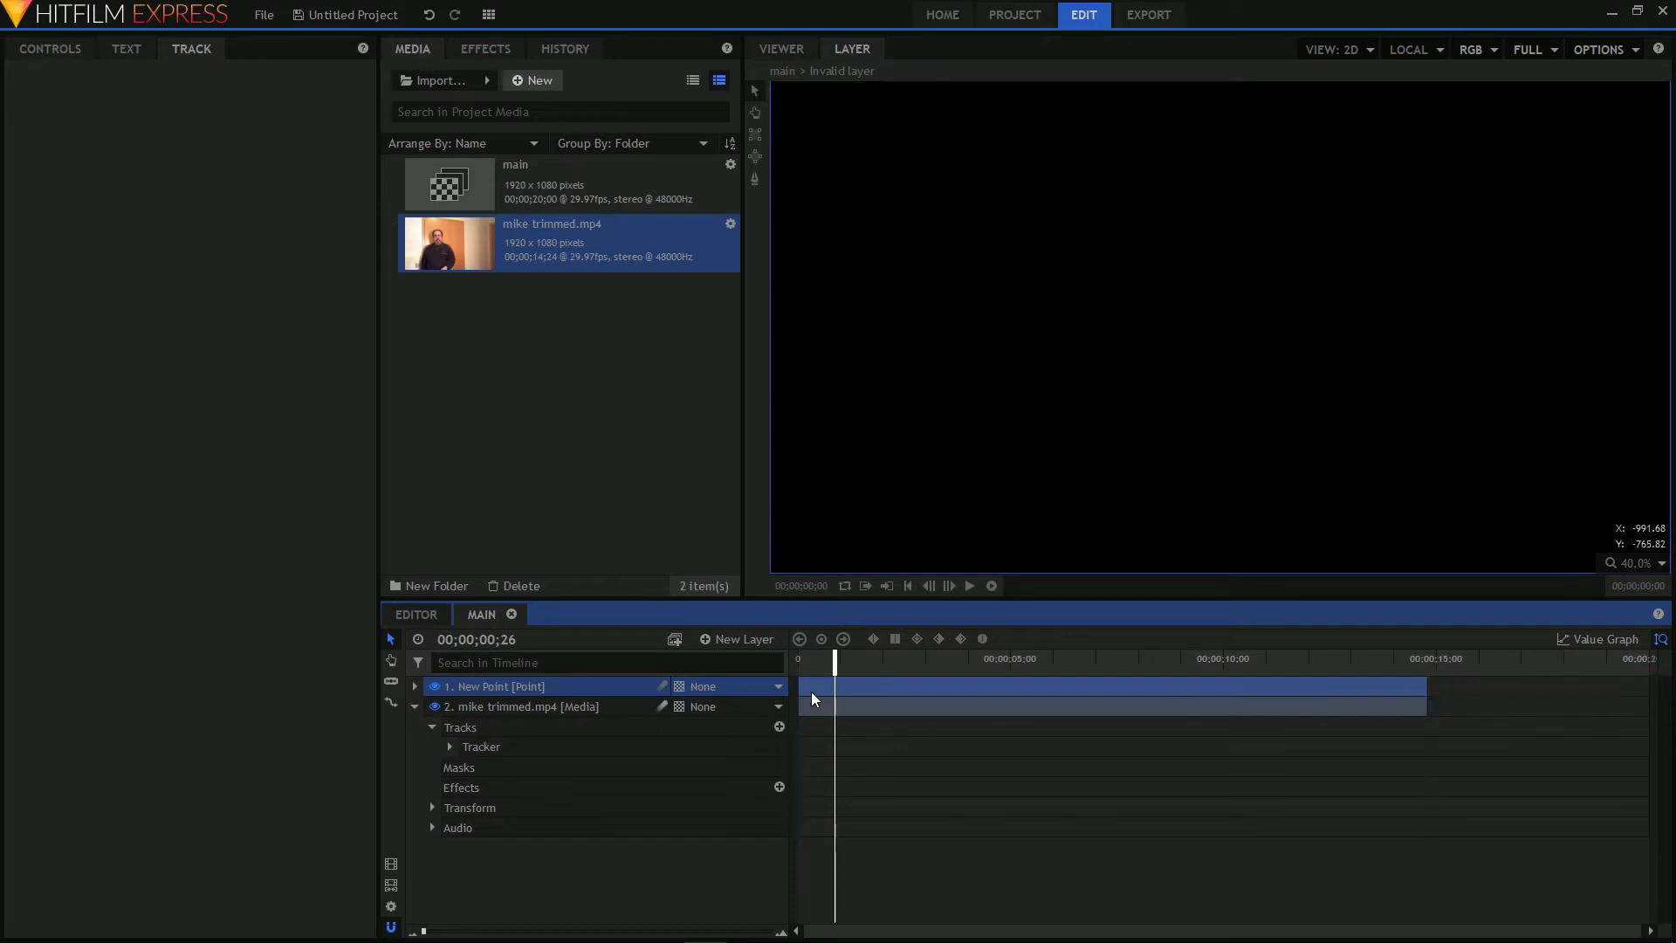
pyautogui.click(487, 749)
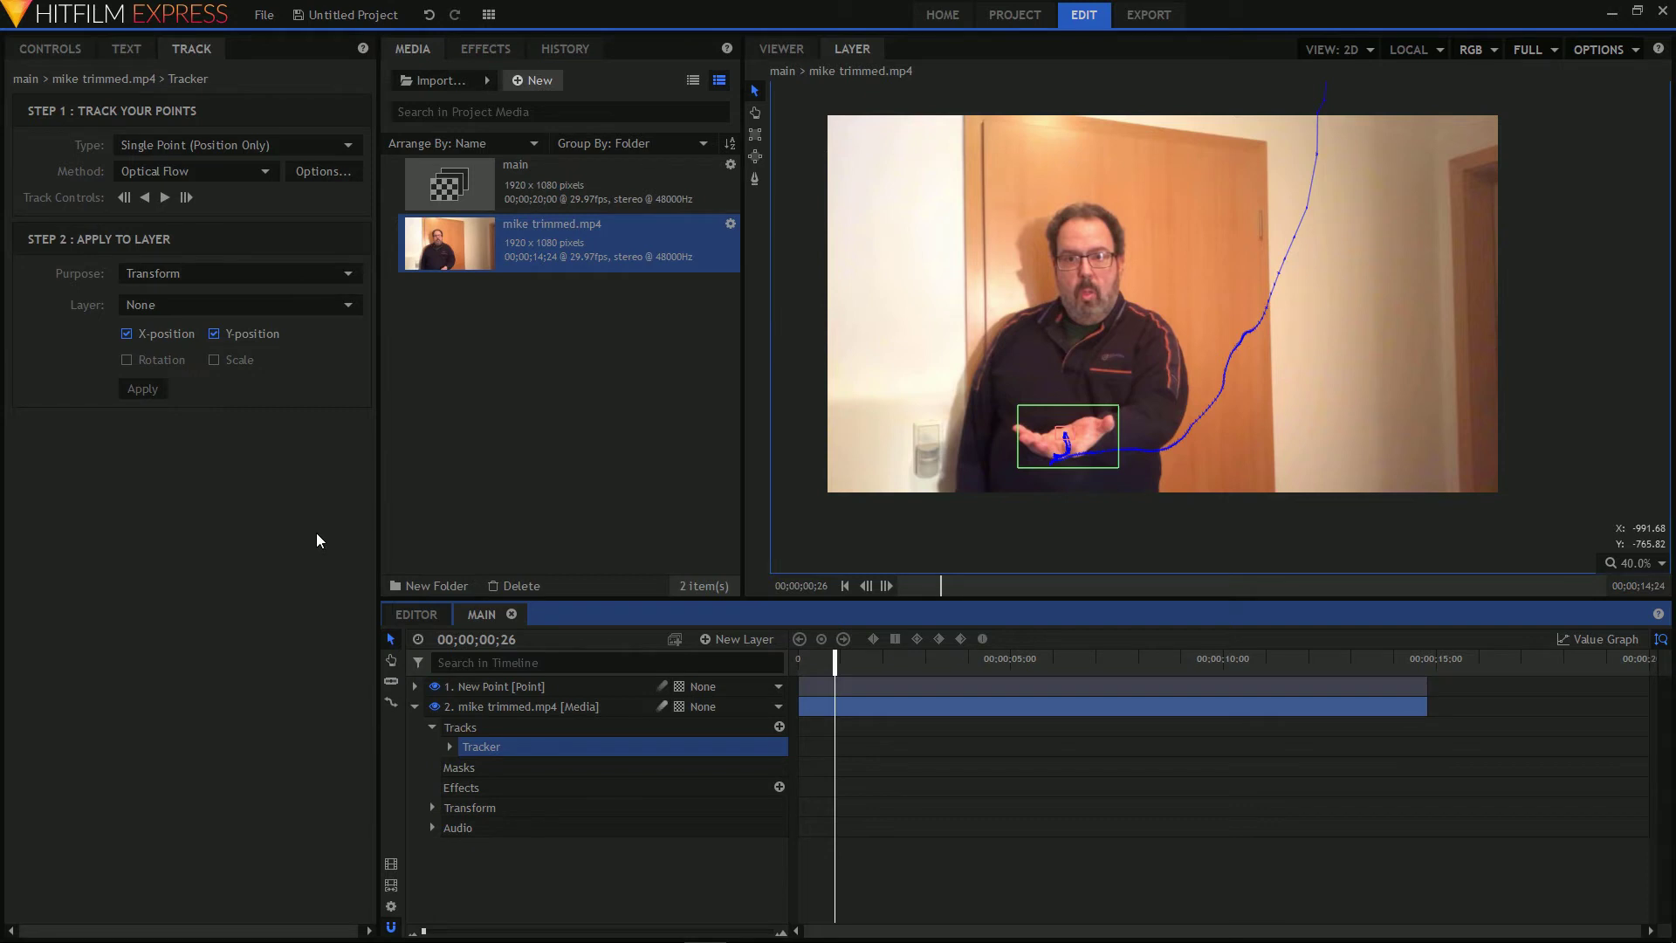
# Step: Rename the point layer to track1
pyautogui.click(487, 692)
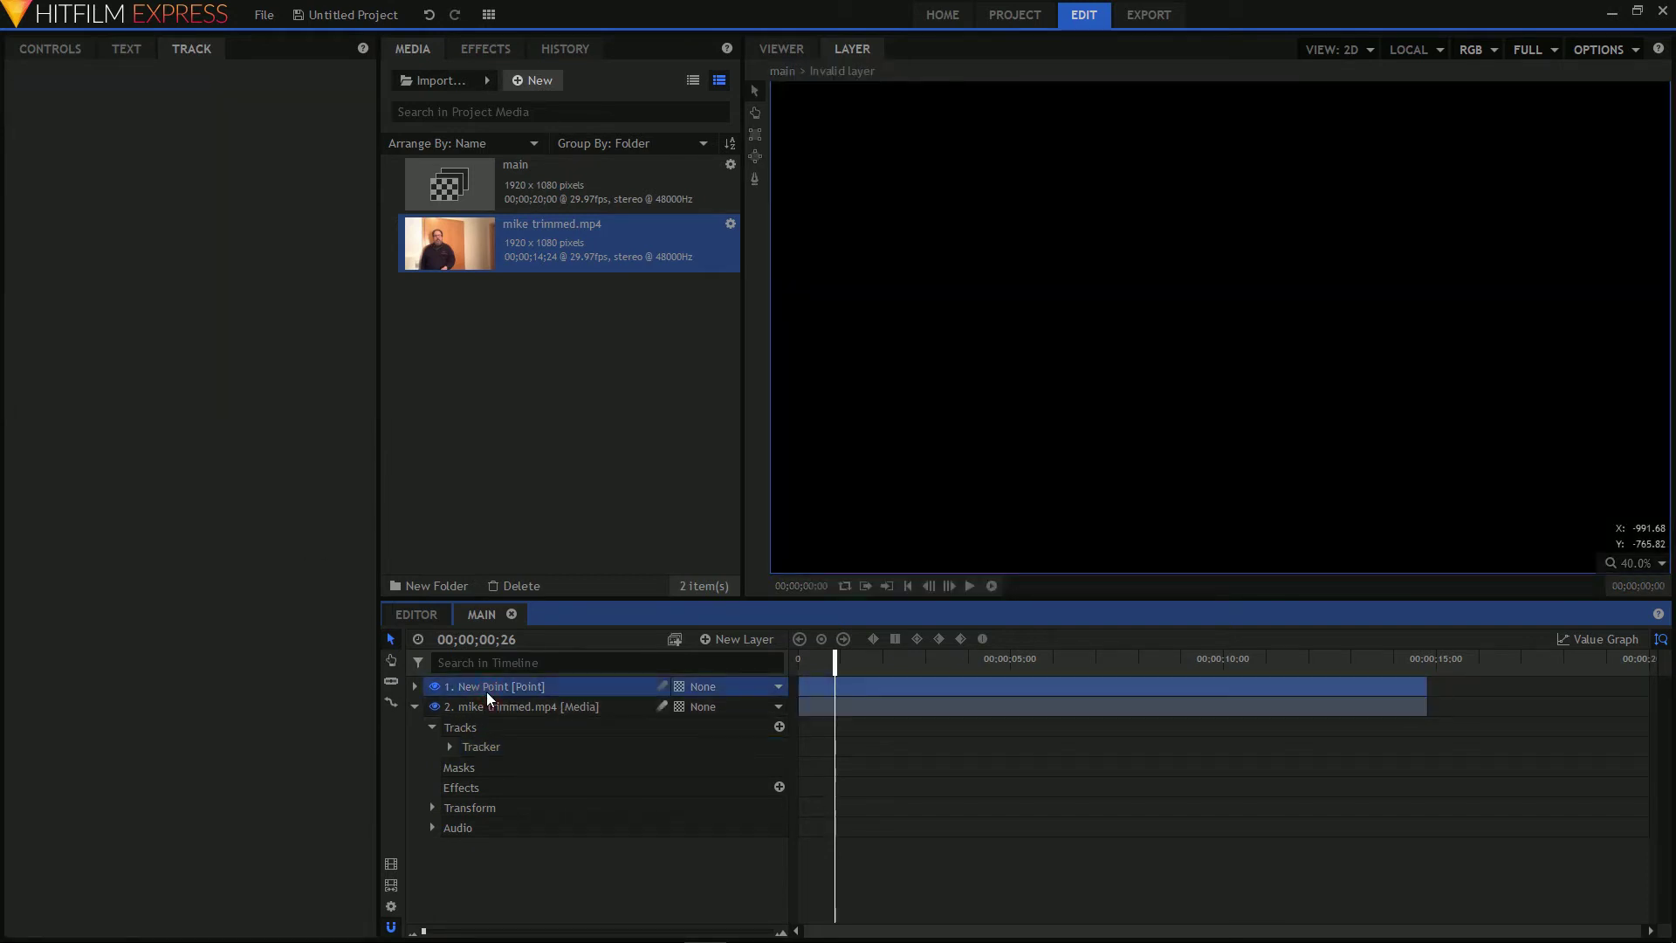
pyautogui.click(485, 691)
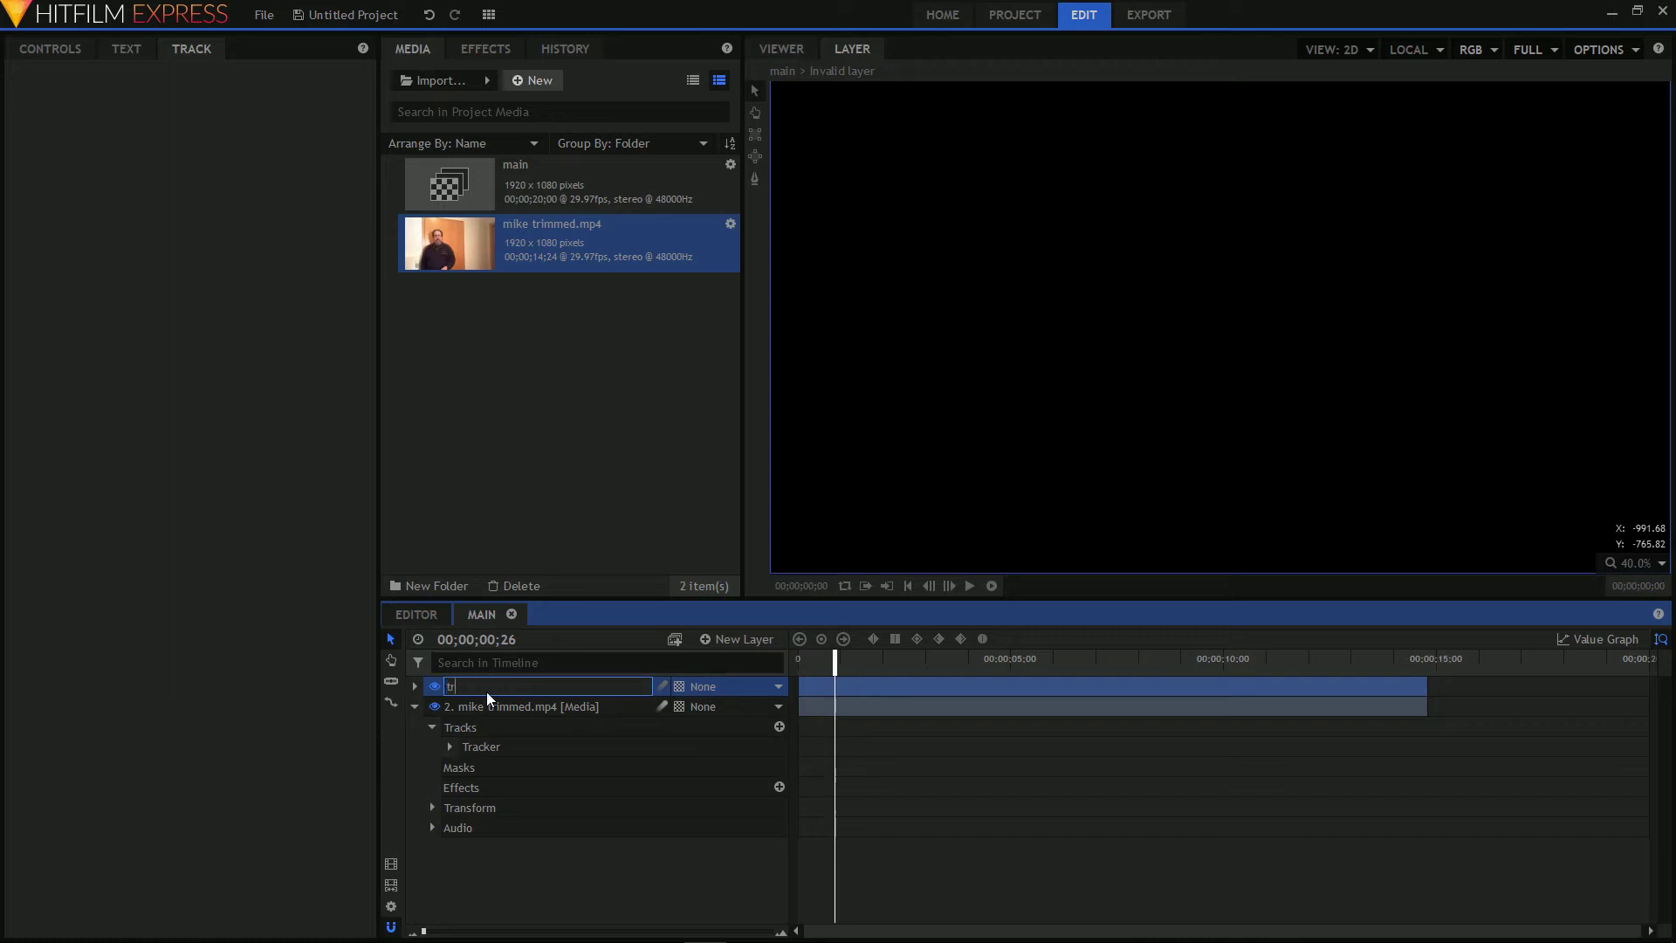
pyautogui.write('track1')
pyautogui.press('Return')
# Step: Set the tracker's target layer to 1. track1 and apply the tracking data
pyautogui.click(483, 747)
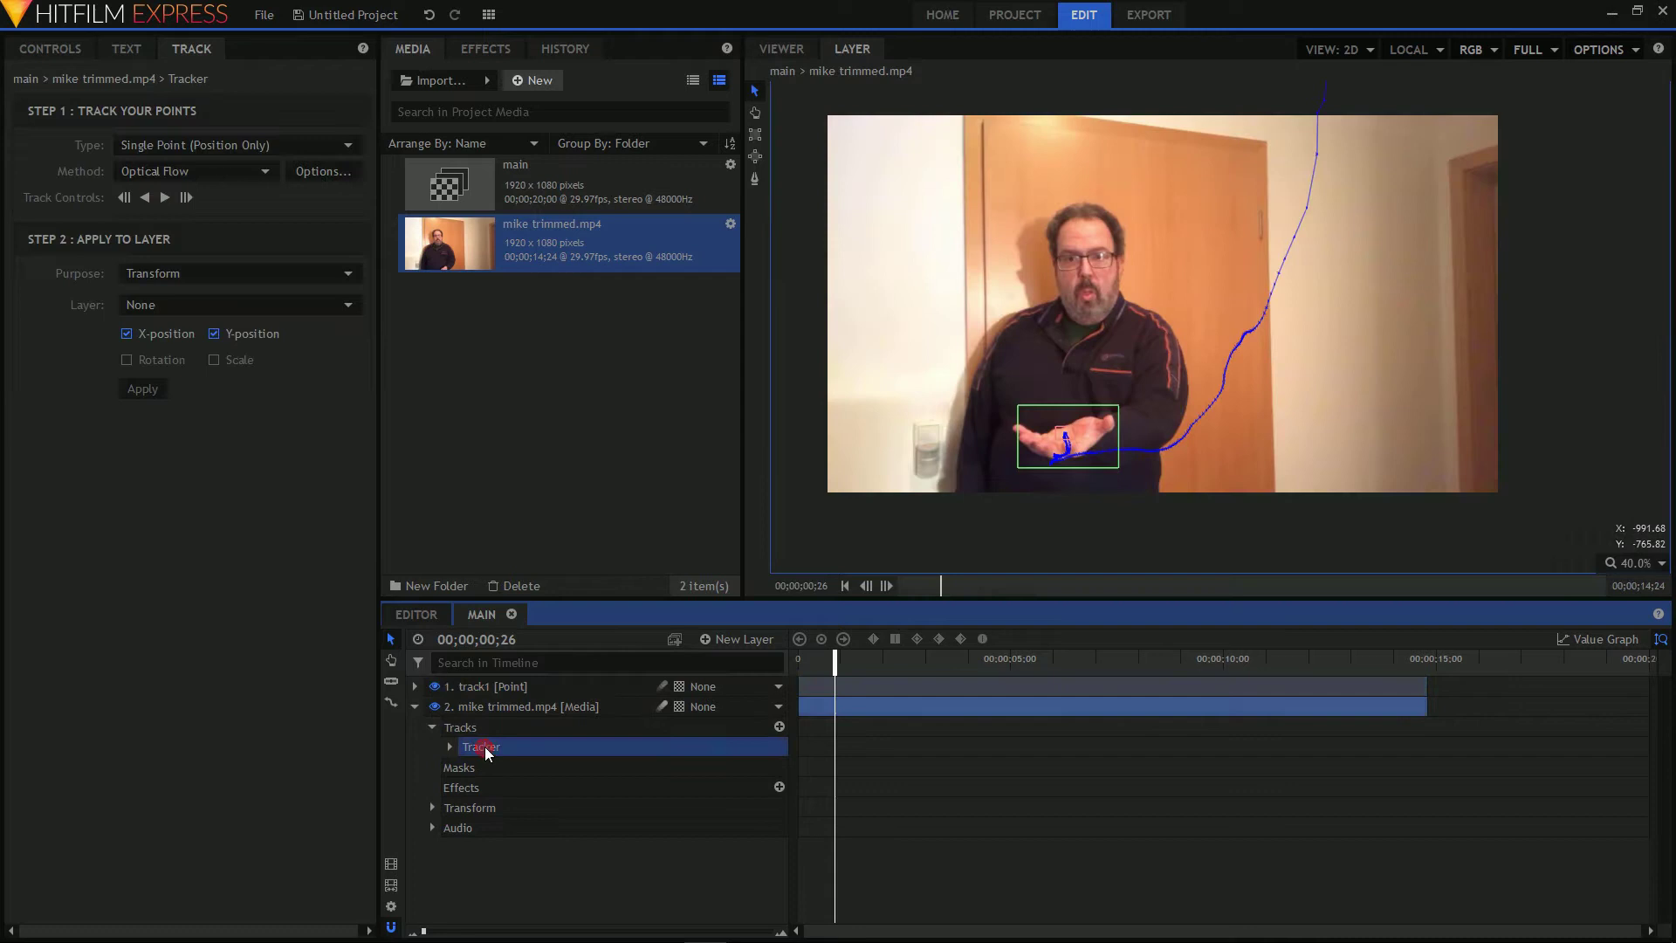
pyautogui.click(347, 305)
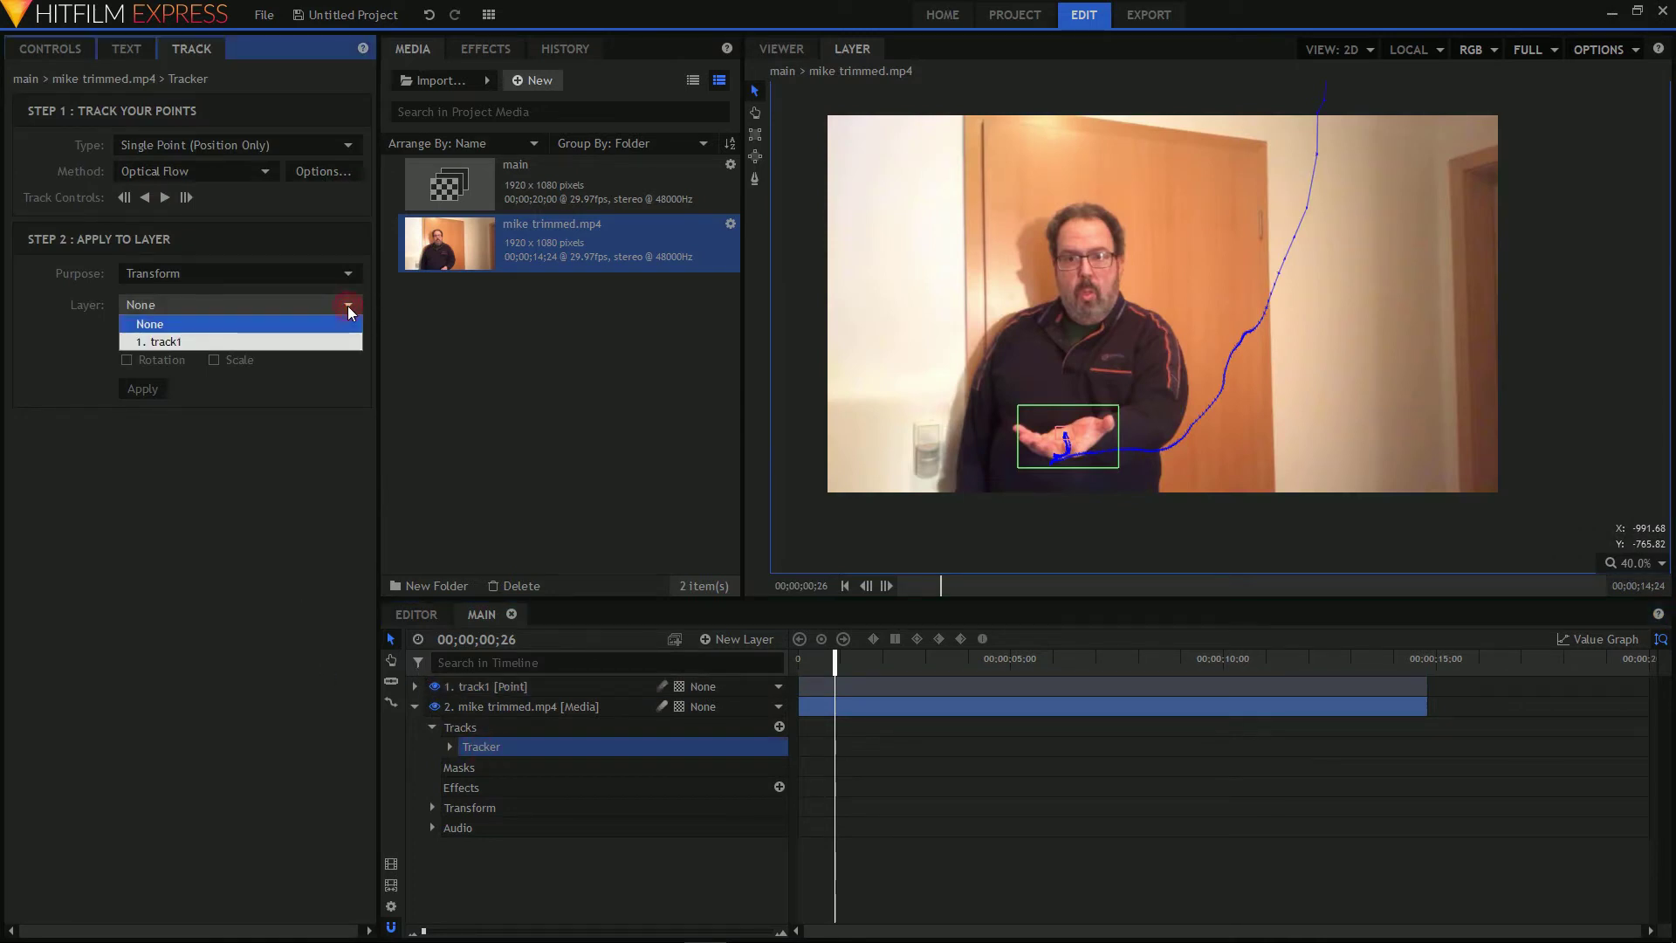
pyautogui.click(268, 348)
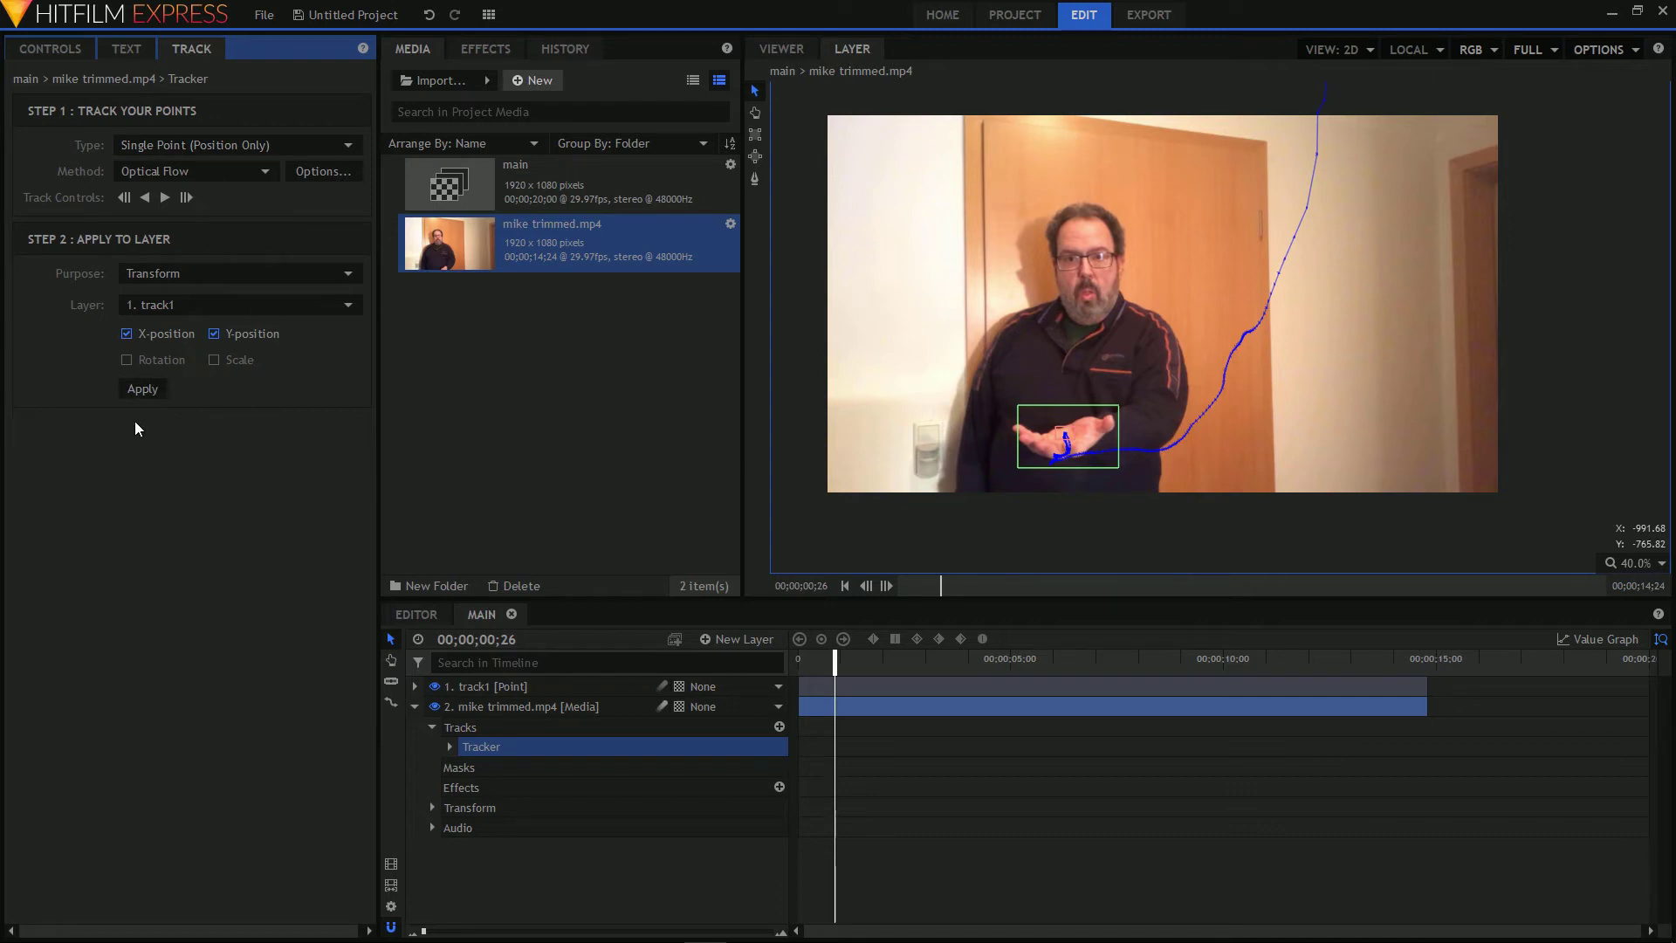
pyautogui.click(142, 389)
# Step: In the Viewer, select track1 and play back to confirm it follows the palm, returning to 00;00;00;17
pyautogui.click(780, 48)
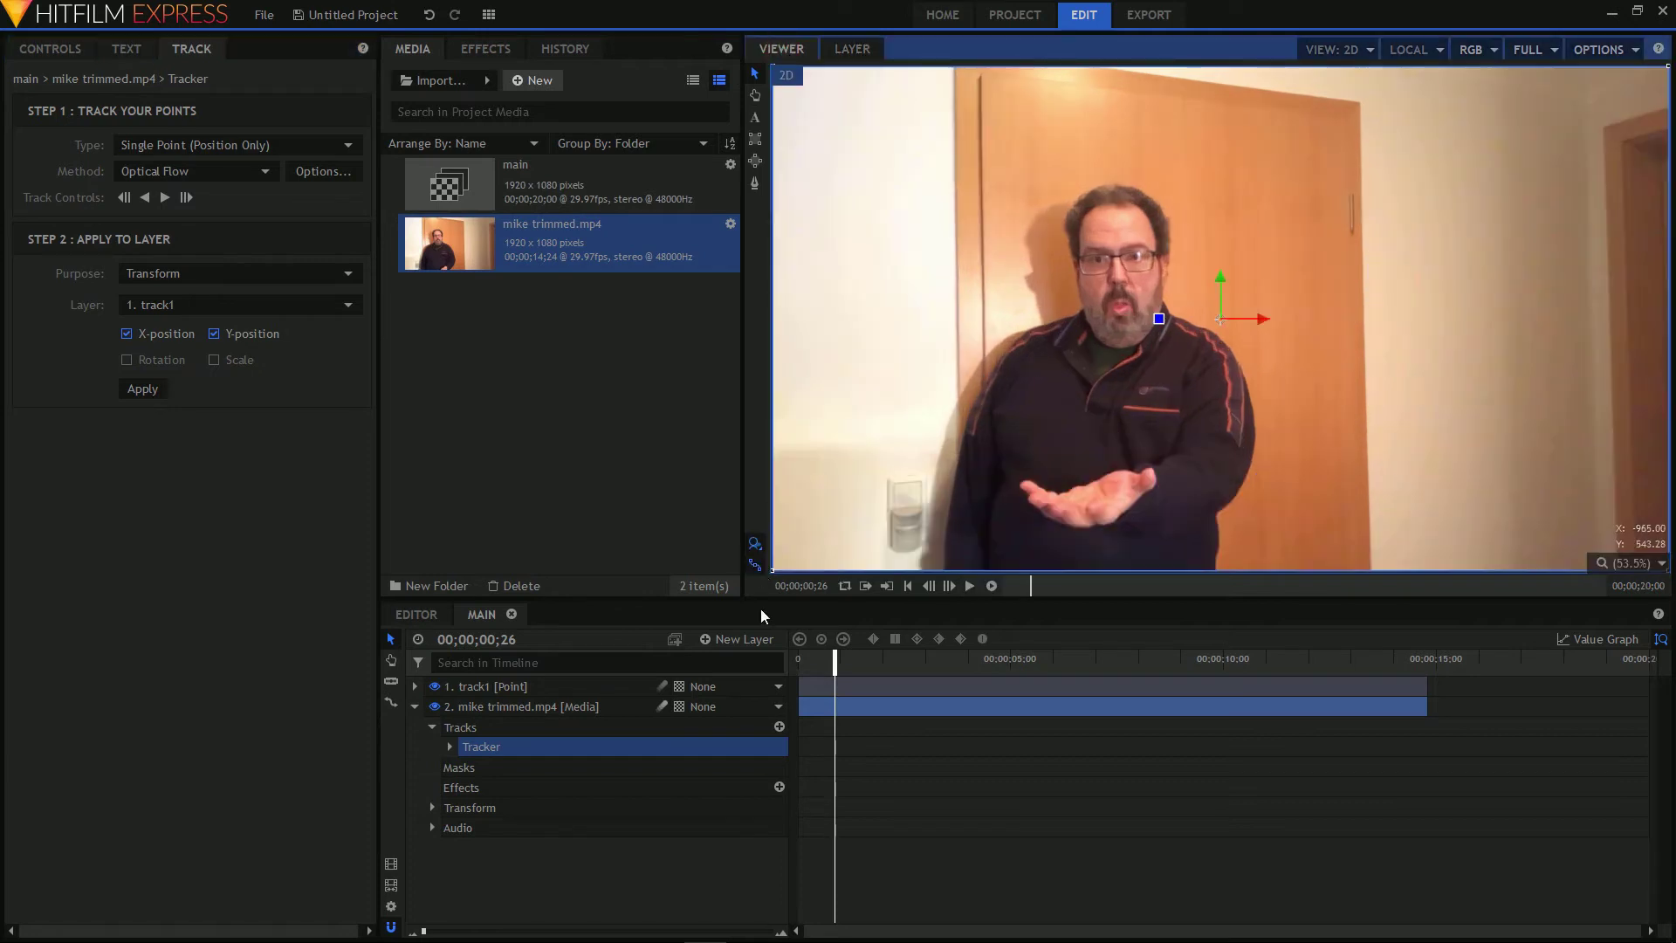
pyautogui.click(492, 689)
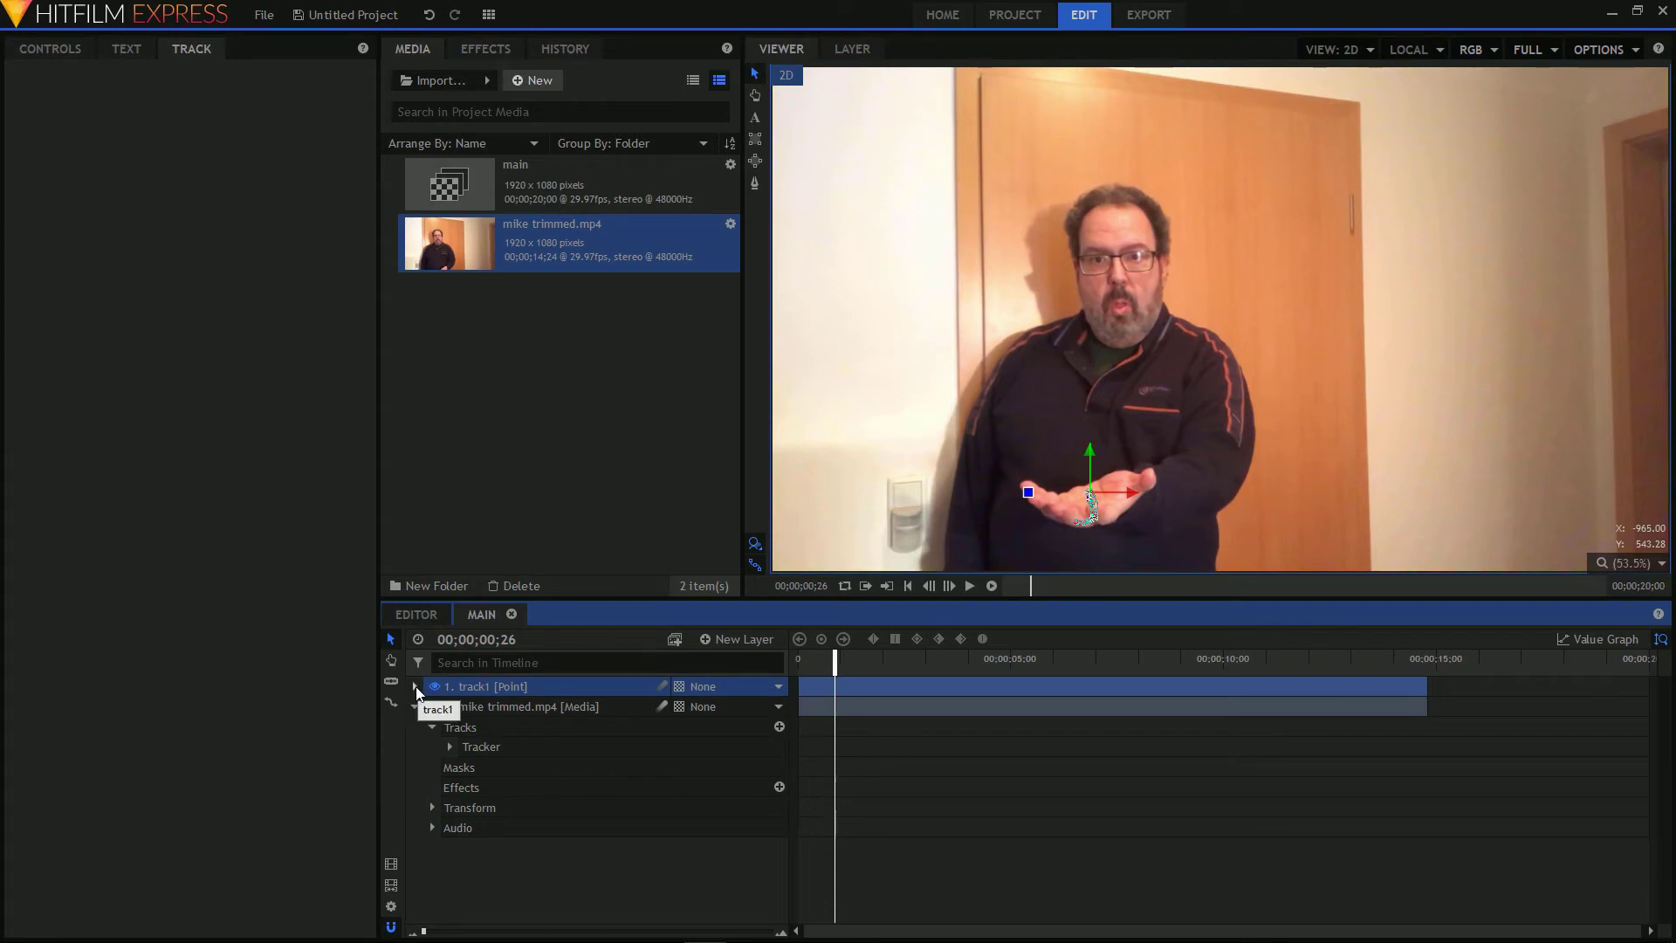
pyautogui.click(969, 590)
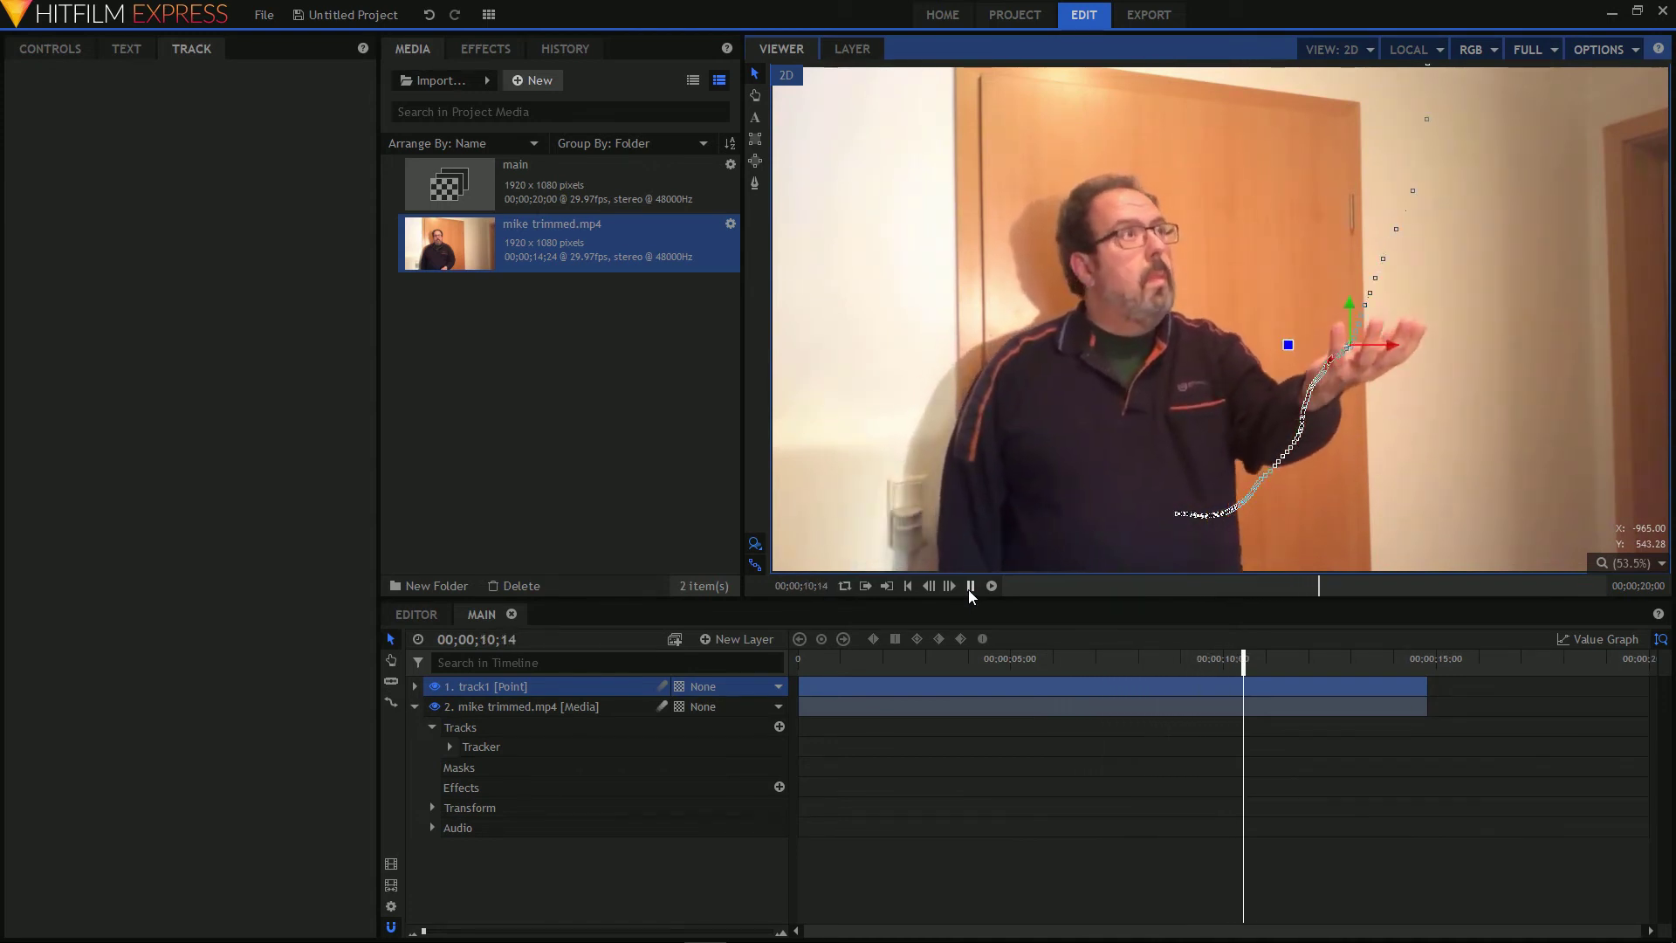
pyautogui.click(969, 592)
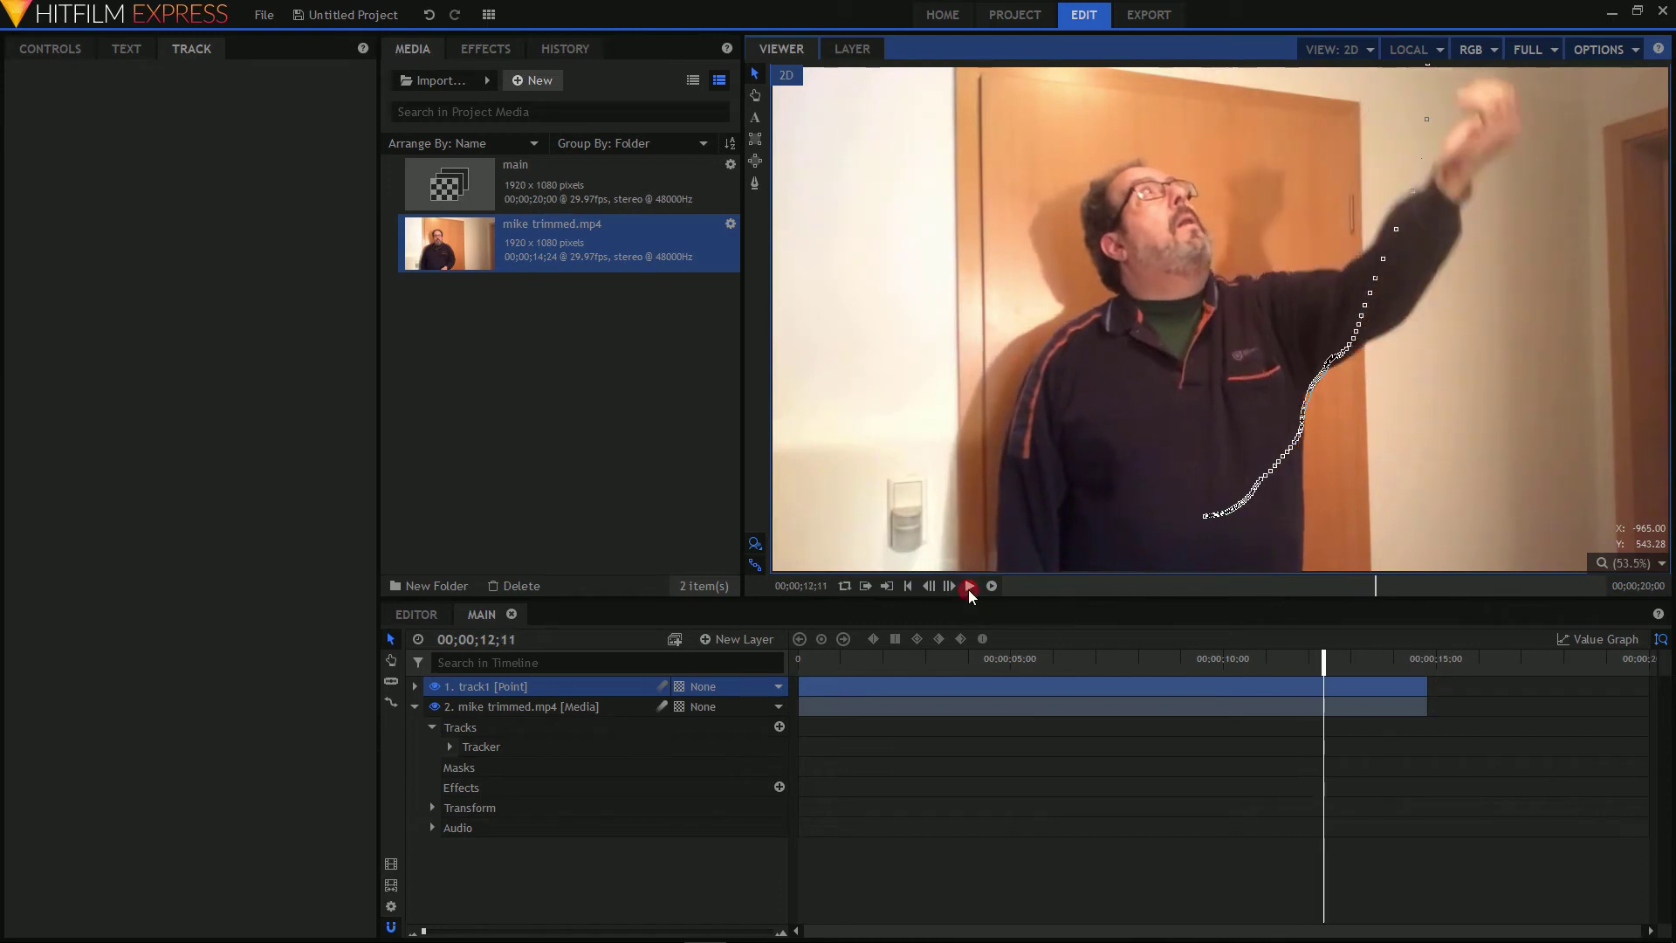
pyautogui.click(831, 669)
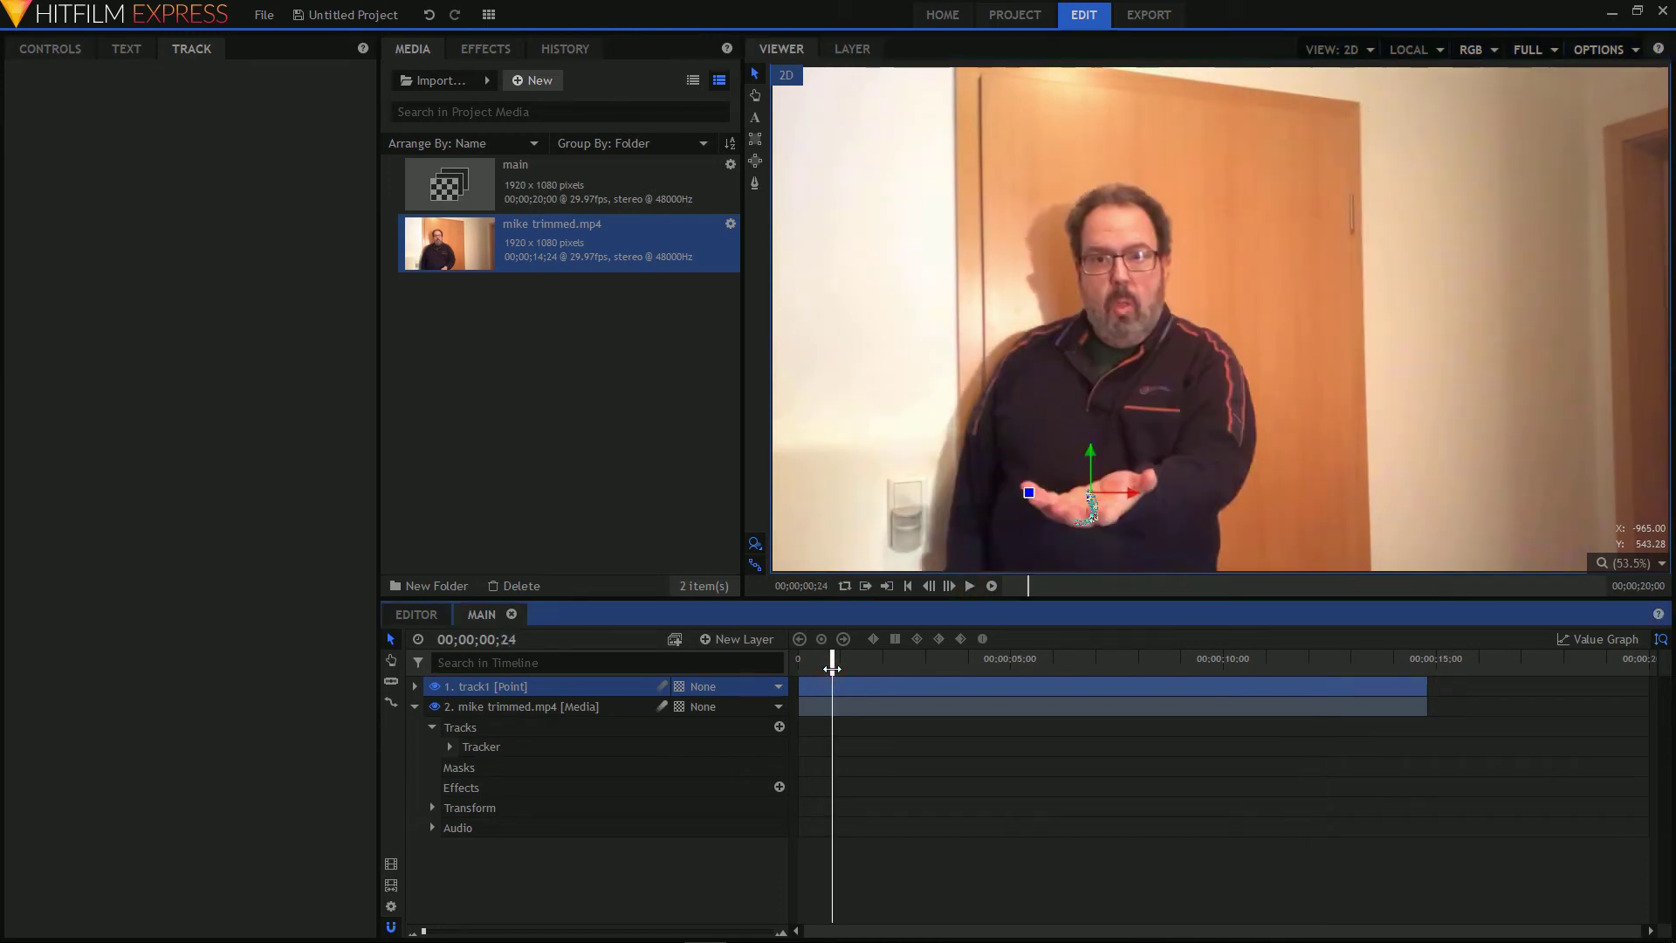
pyautogui.moveTo(831, 669)
pyautogui.mouseDown()
pyautogui.moveTo(805, 667)
pyautogui.moveTo(821, 661)
pyautogui.mouseUp()
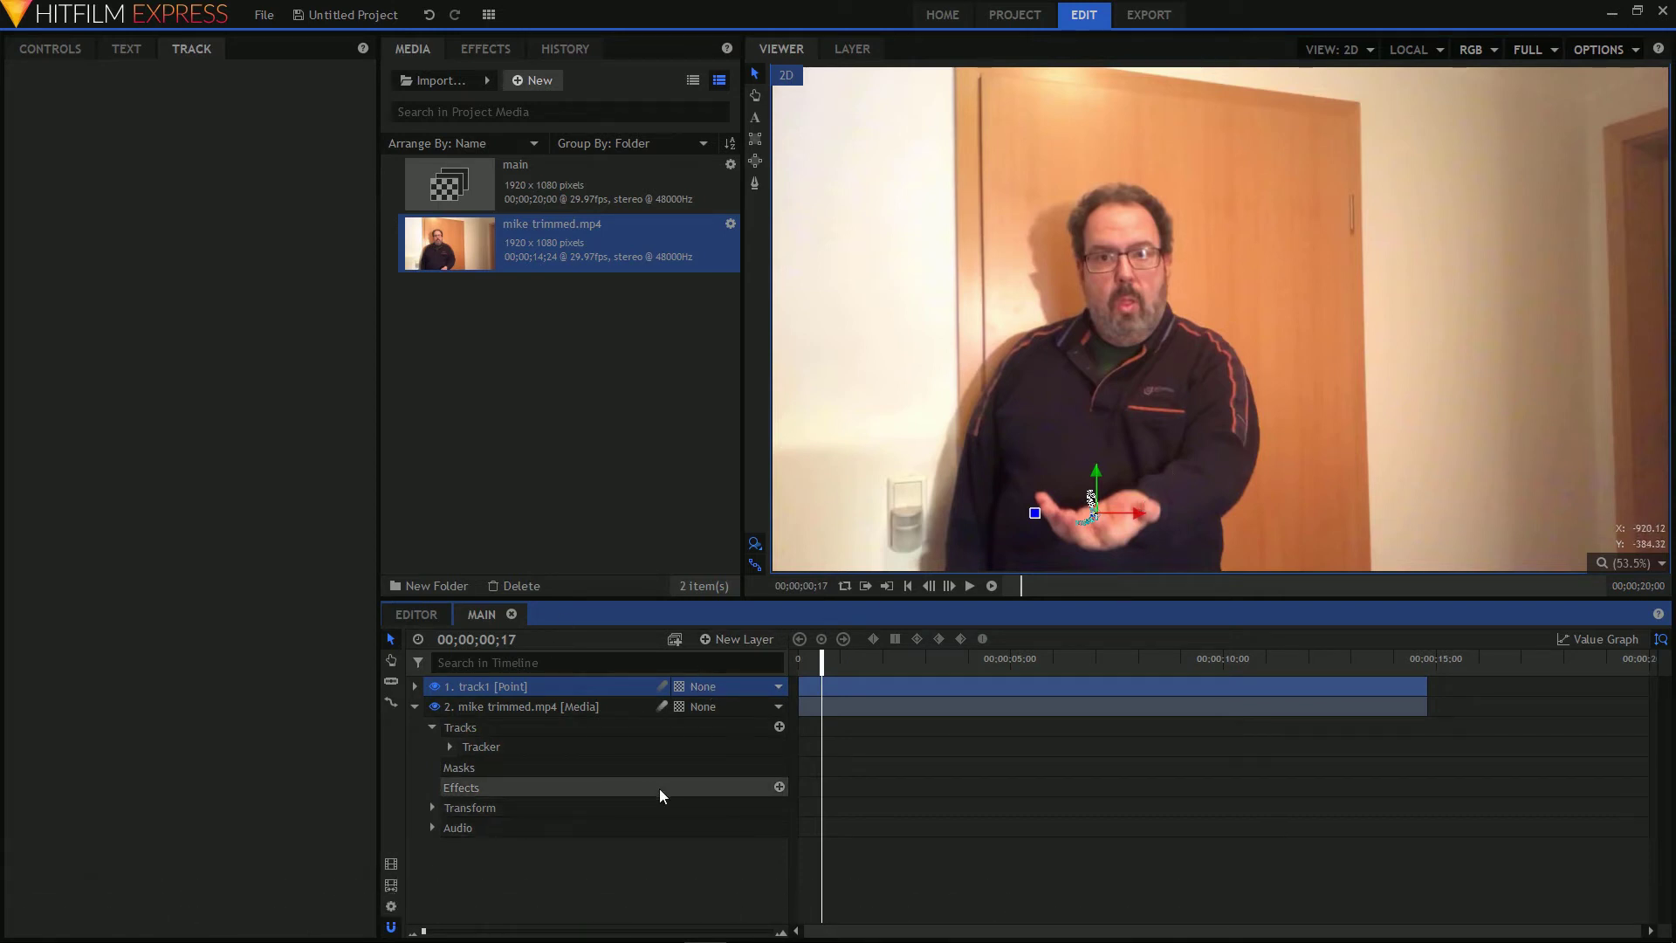
# Step: Add a second point layer named track2 and parent it to track1
pyautogui.click(760, 640)
pyautogui.click(723, 776)
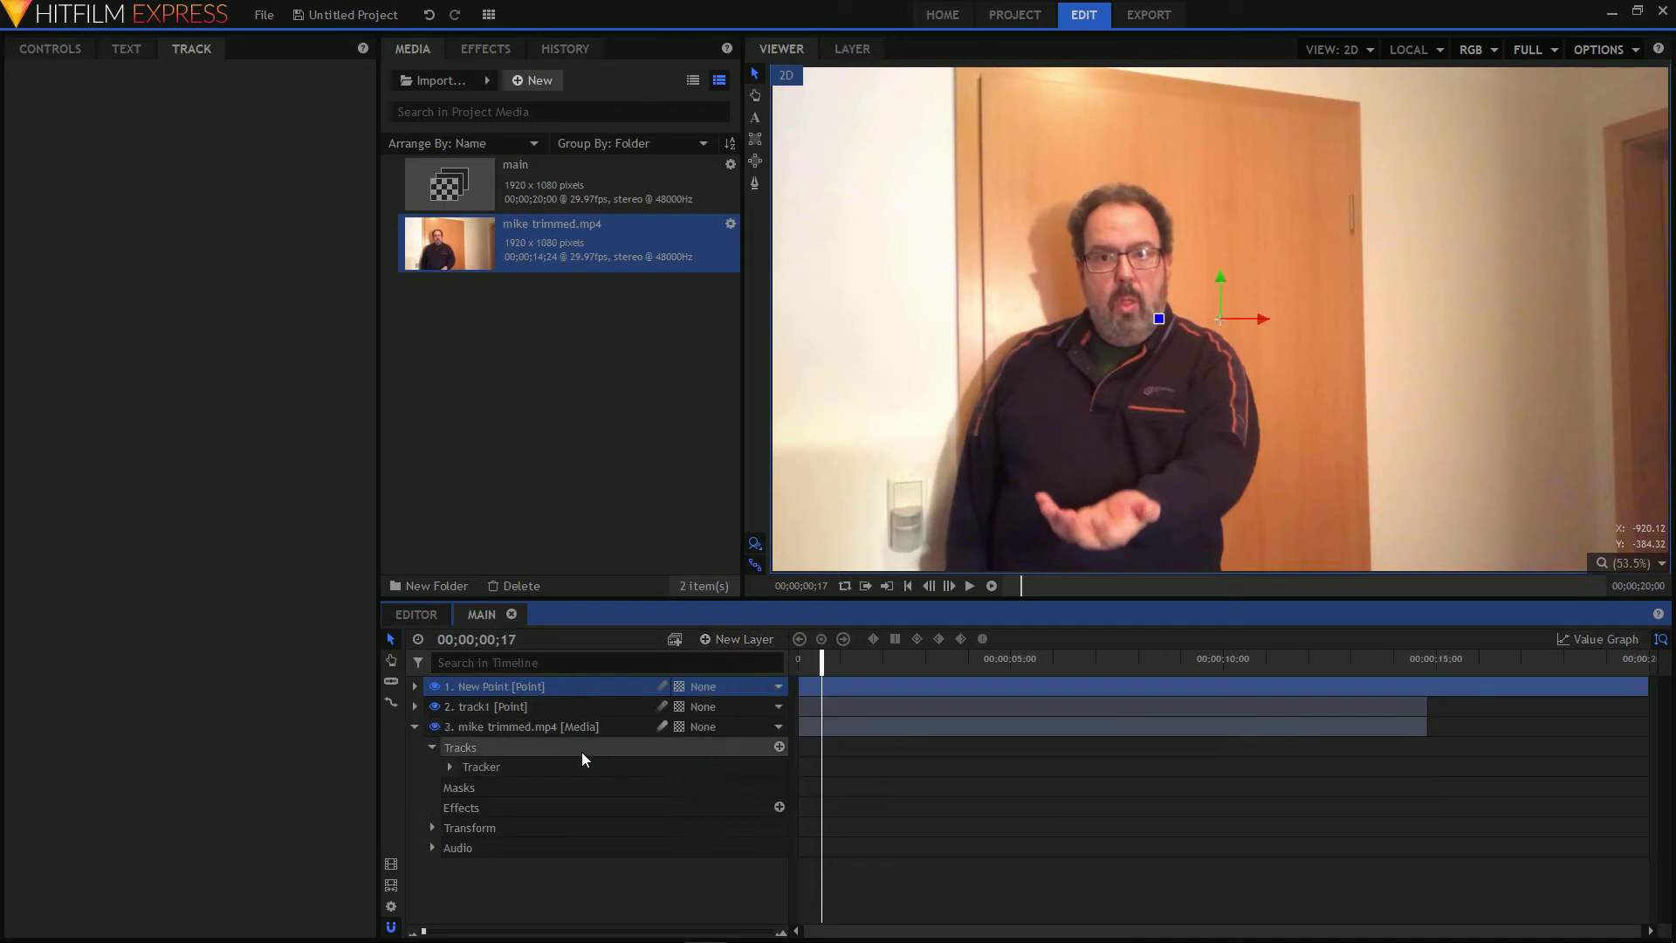
pyautogui.write('tr')
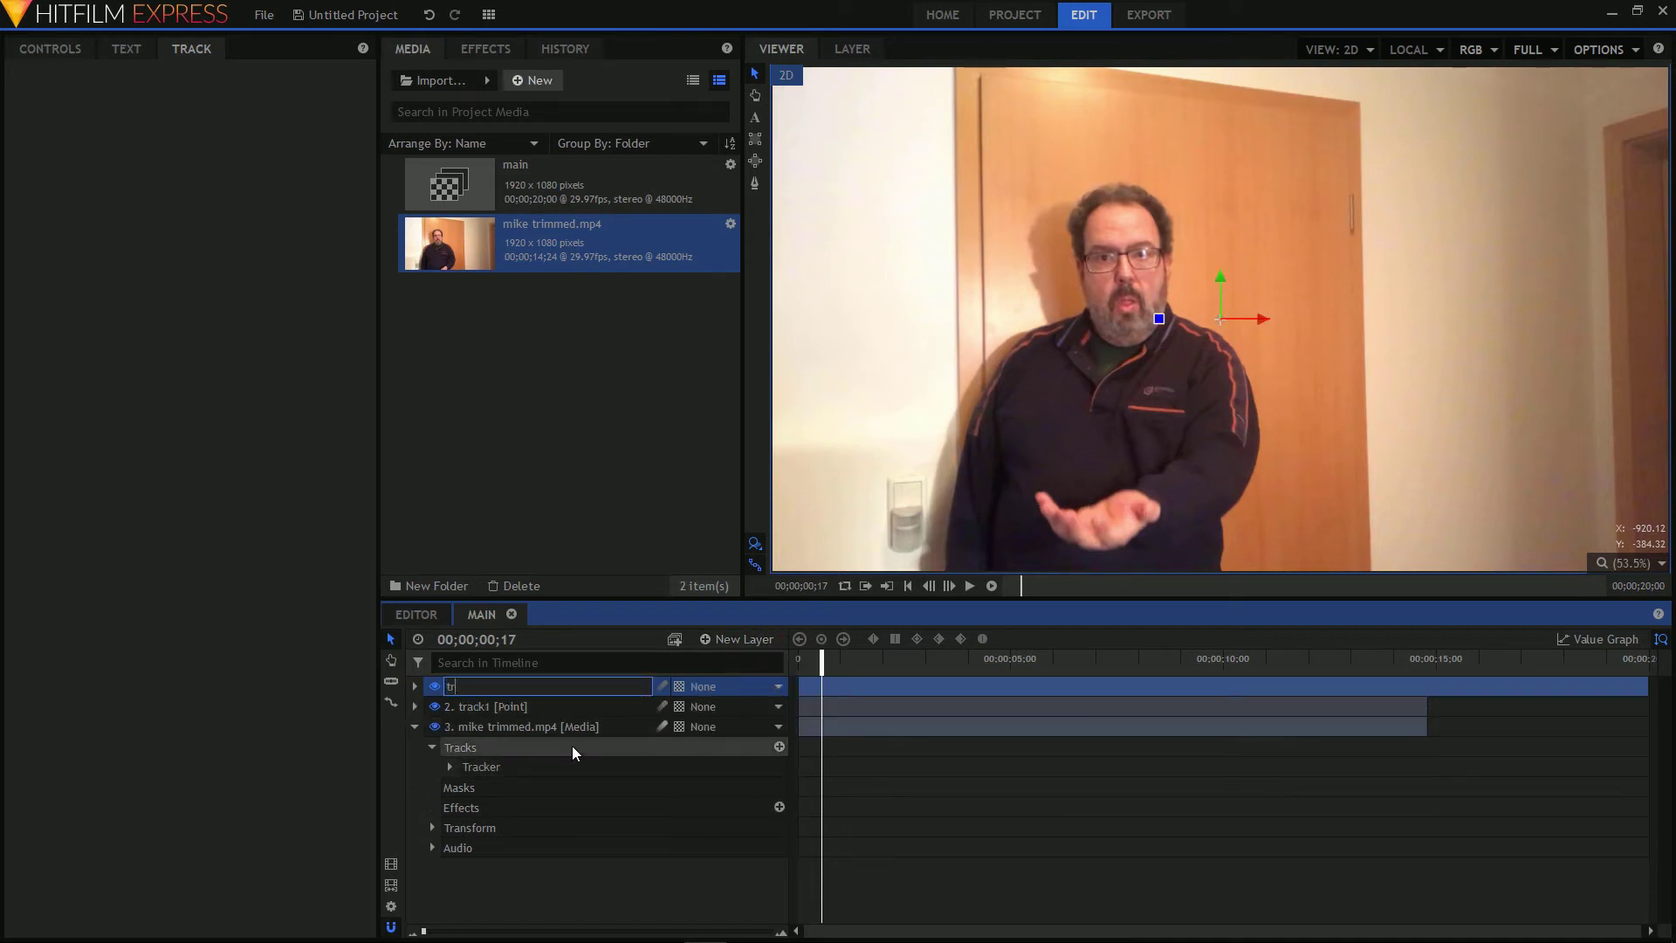
pyautogui.write('ack')
pyautogui.press('Return')
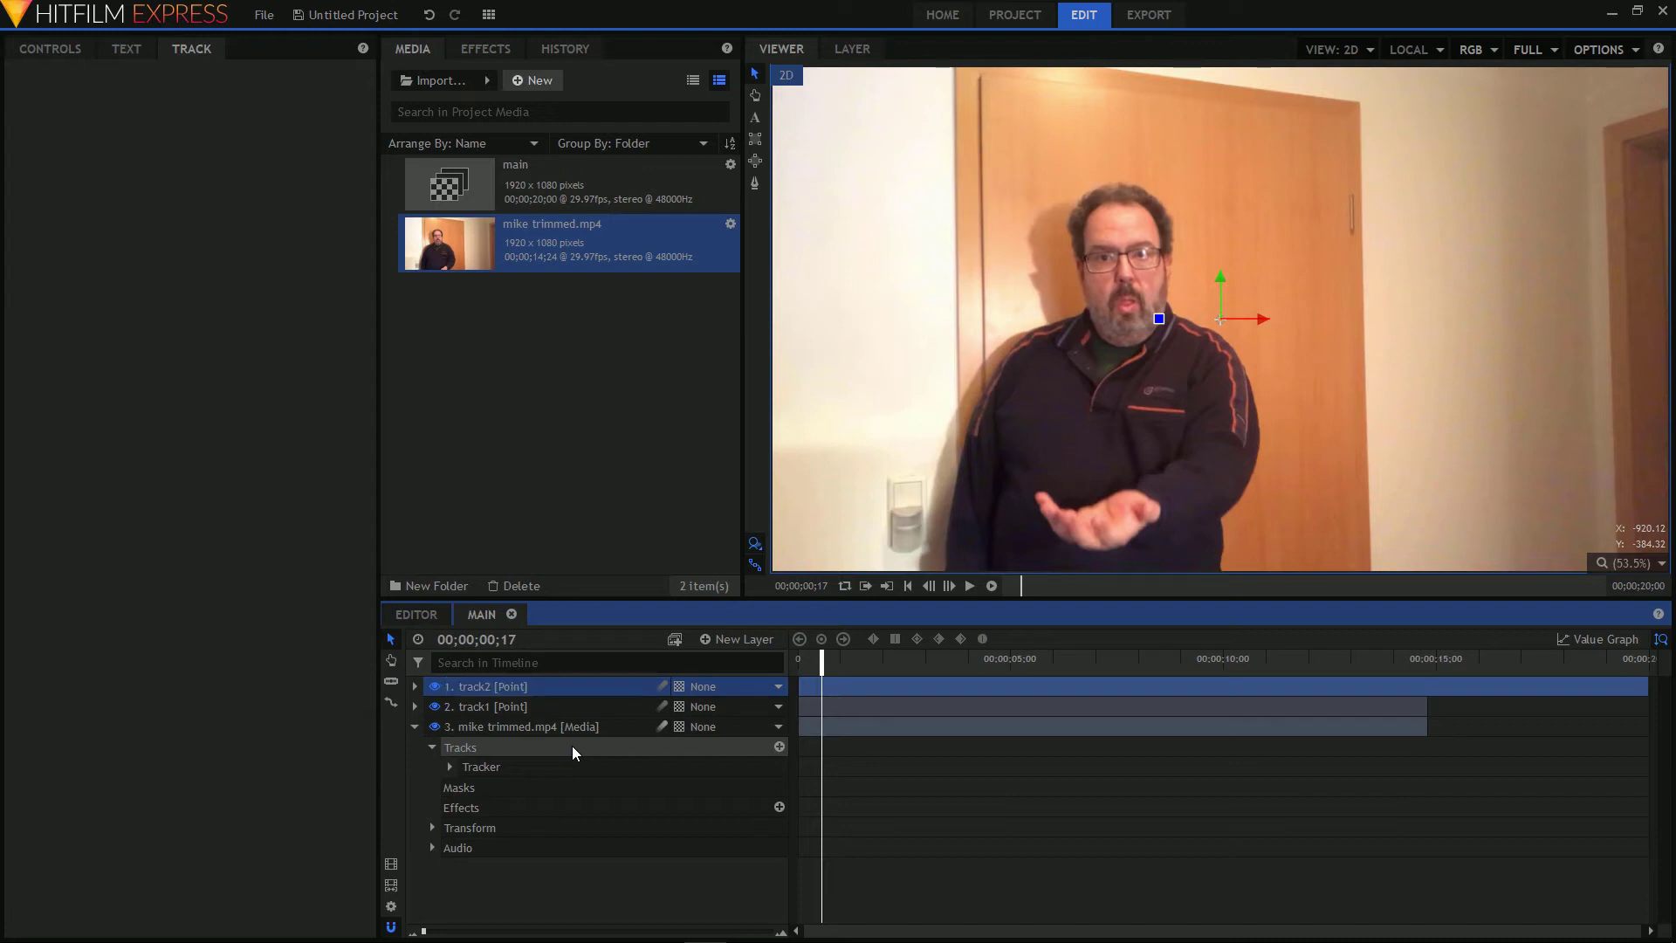
pyautogui.click(780, 688)
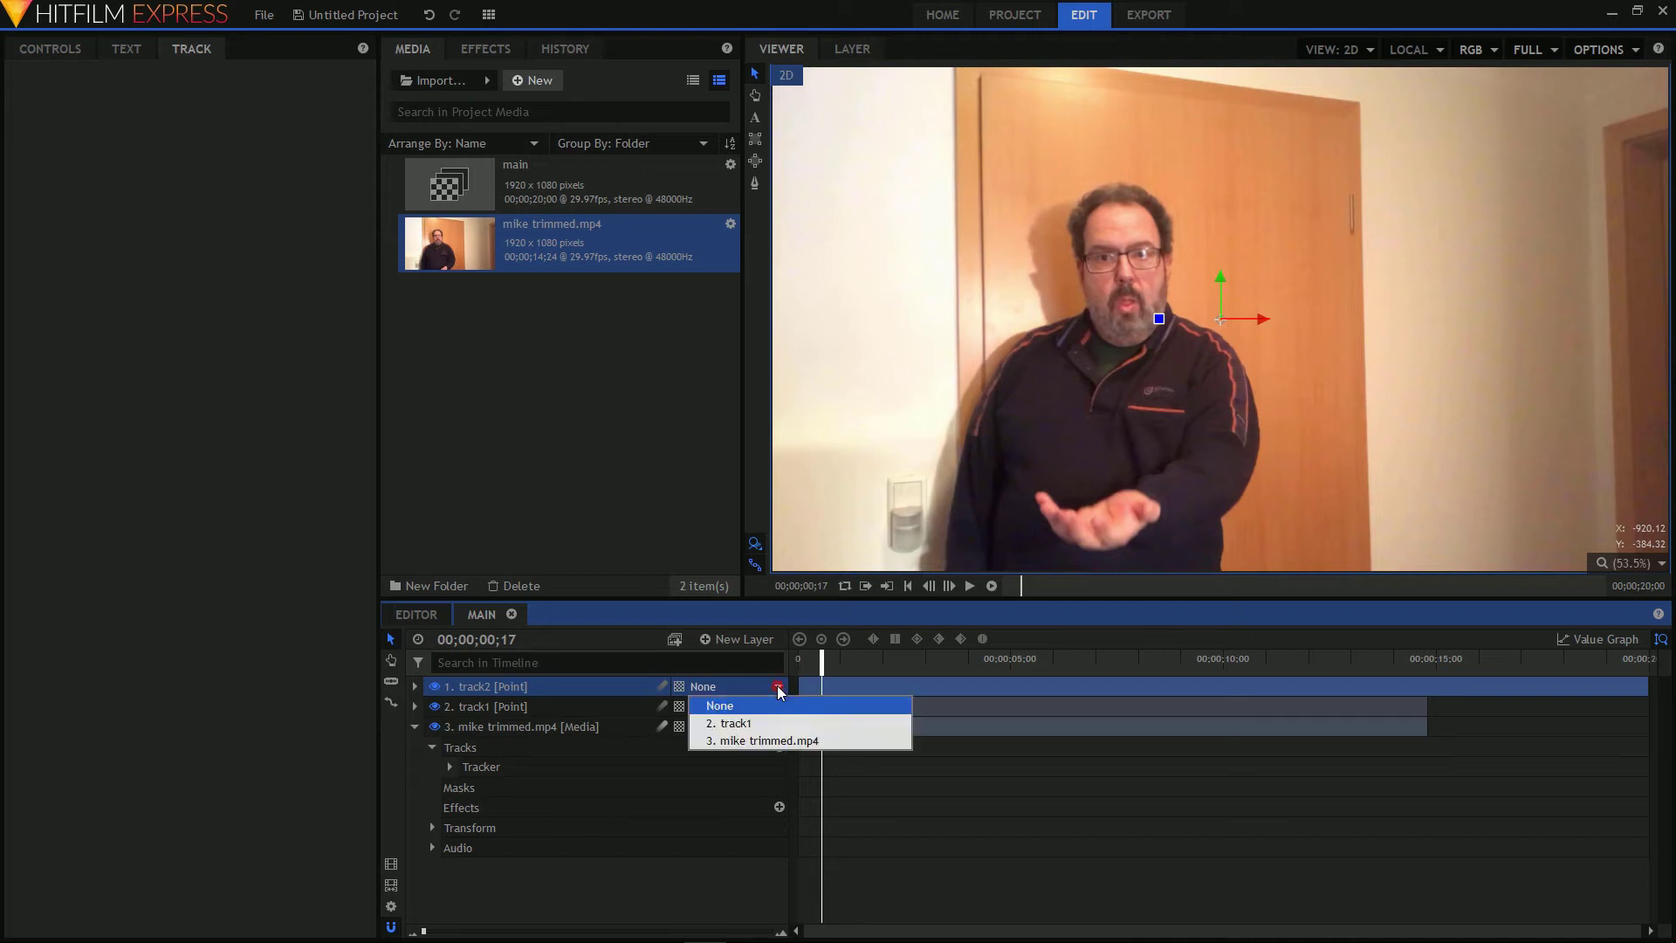
pyautogui.click(758, 730)
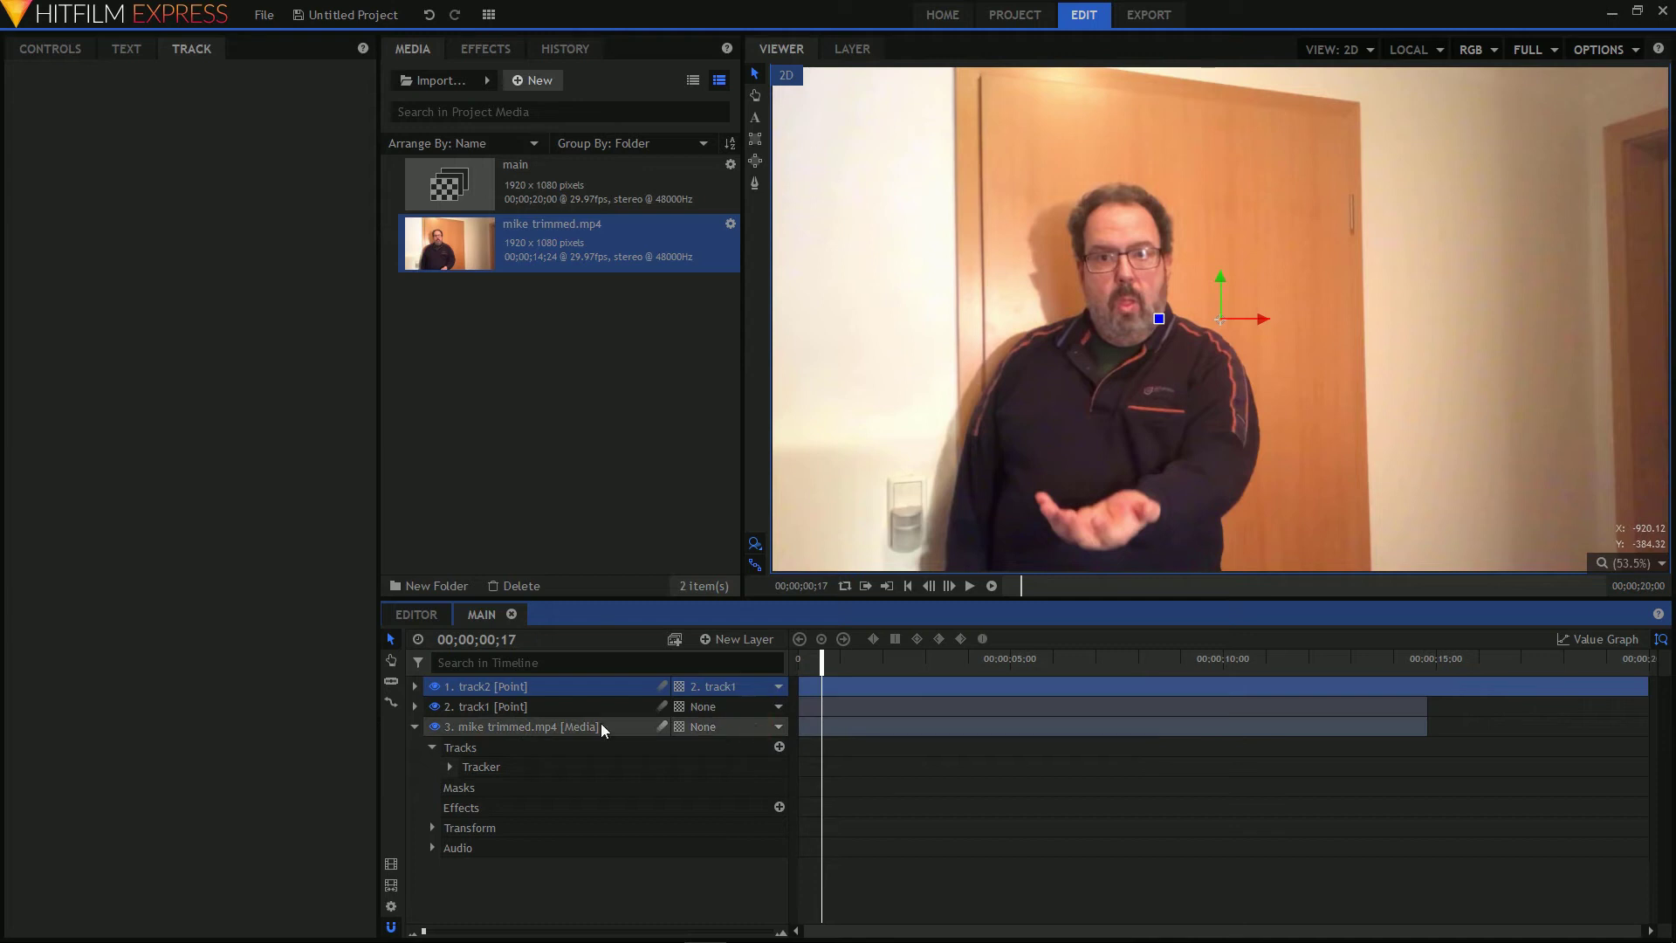
# Step: Set track2's Transform Position to X 0 and Y 0
pyautogui.click(415, 686)
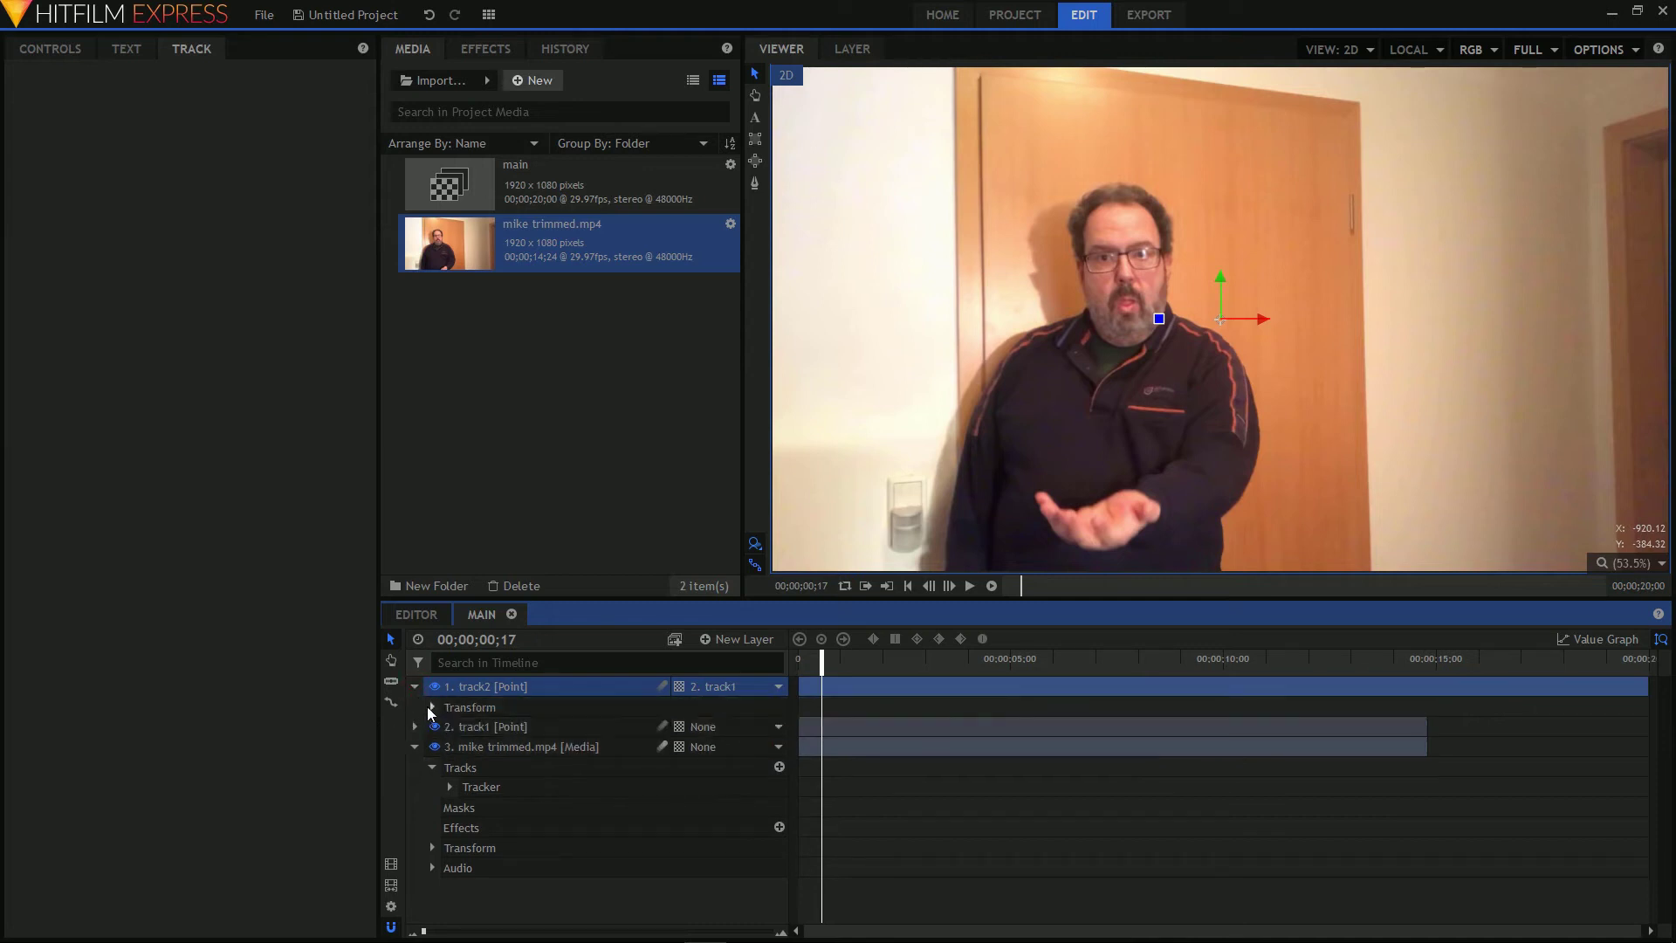
pyautogui.click(432, 707)
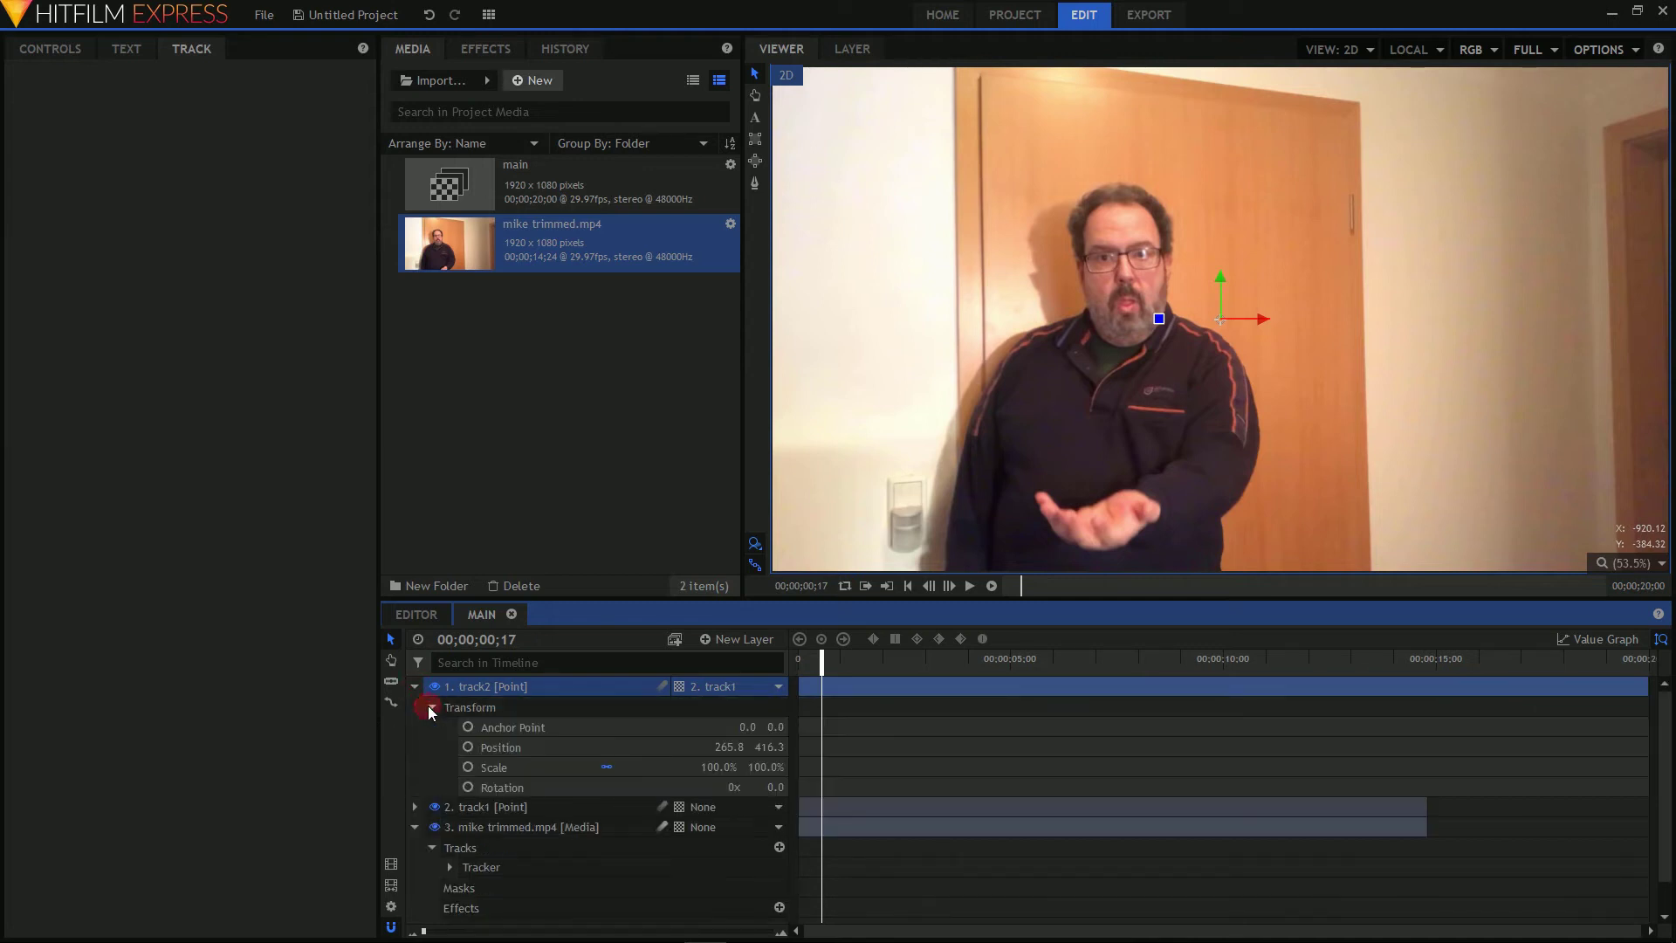
pyautogui.click(728, 747)
pyautogui.write('0')
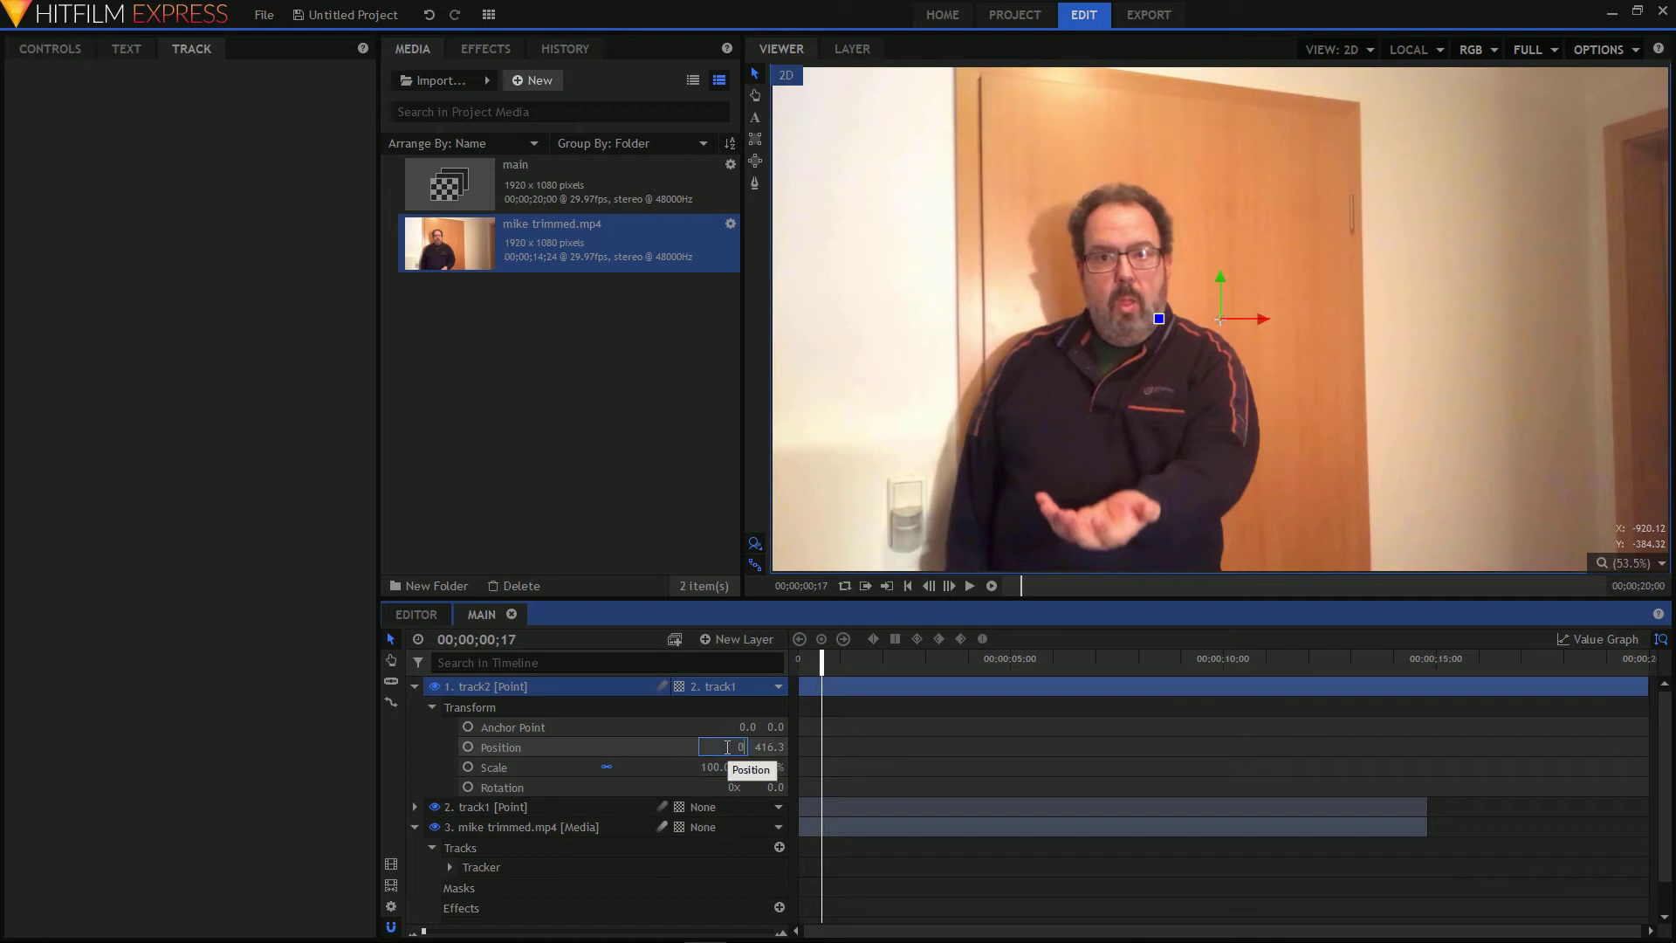
pyautogui.click(767, 748)
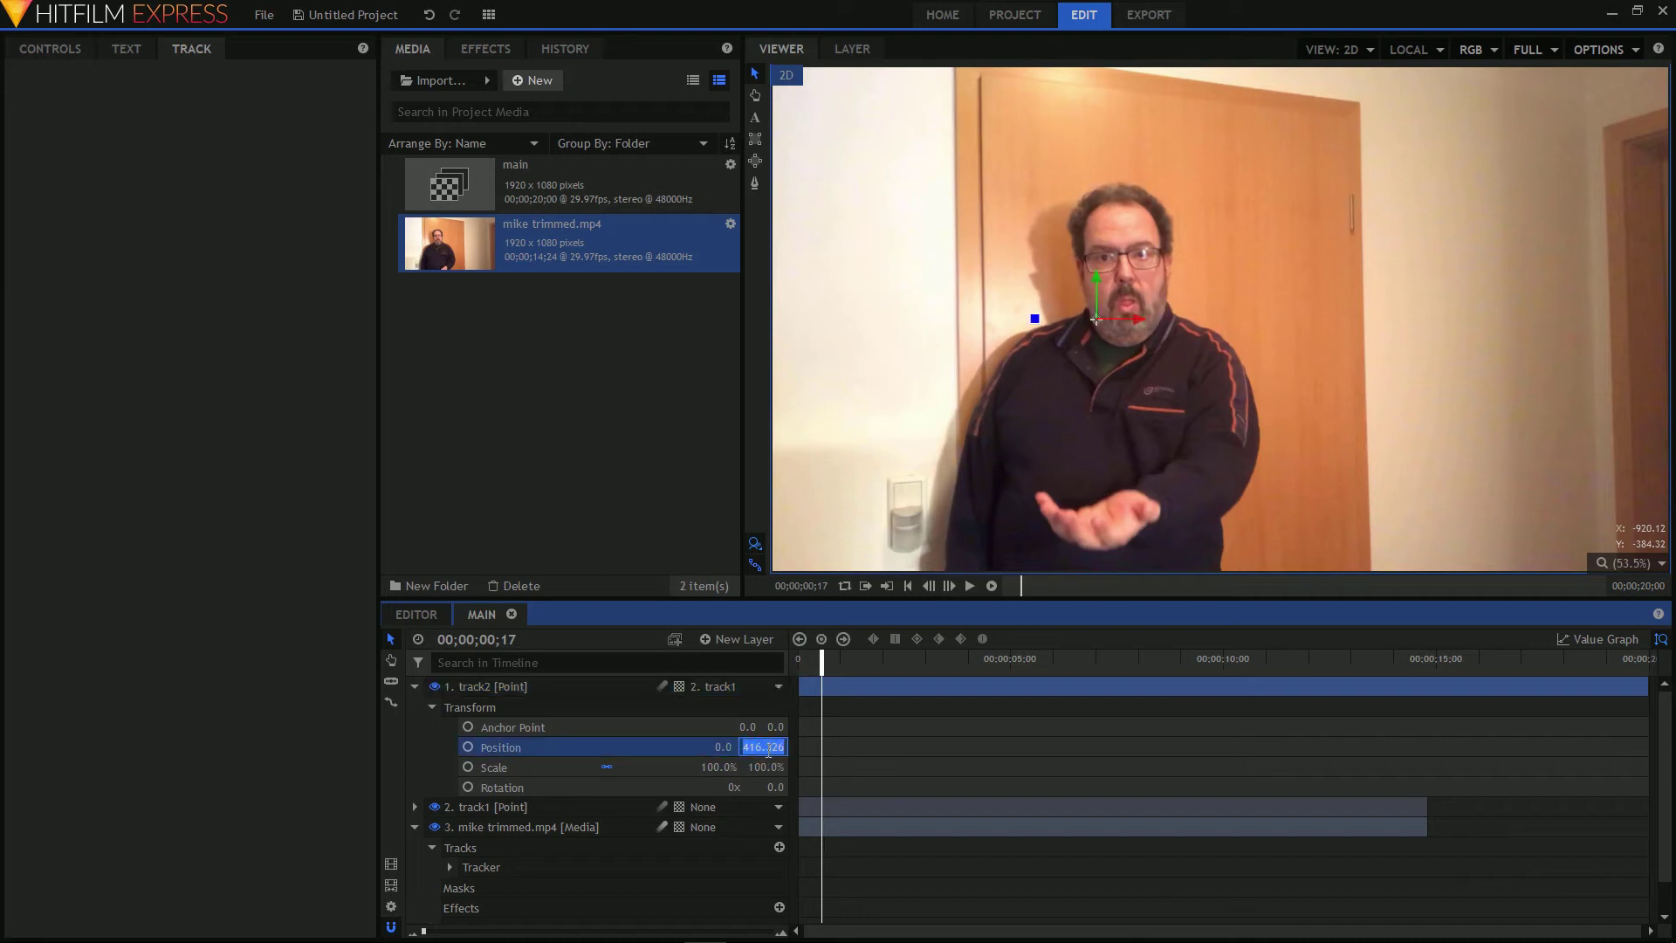
pyautogui.write('0')
pyautogui.press('Return')
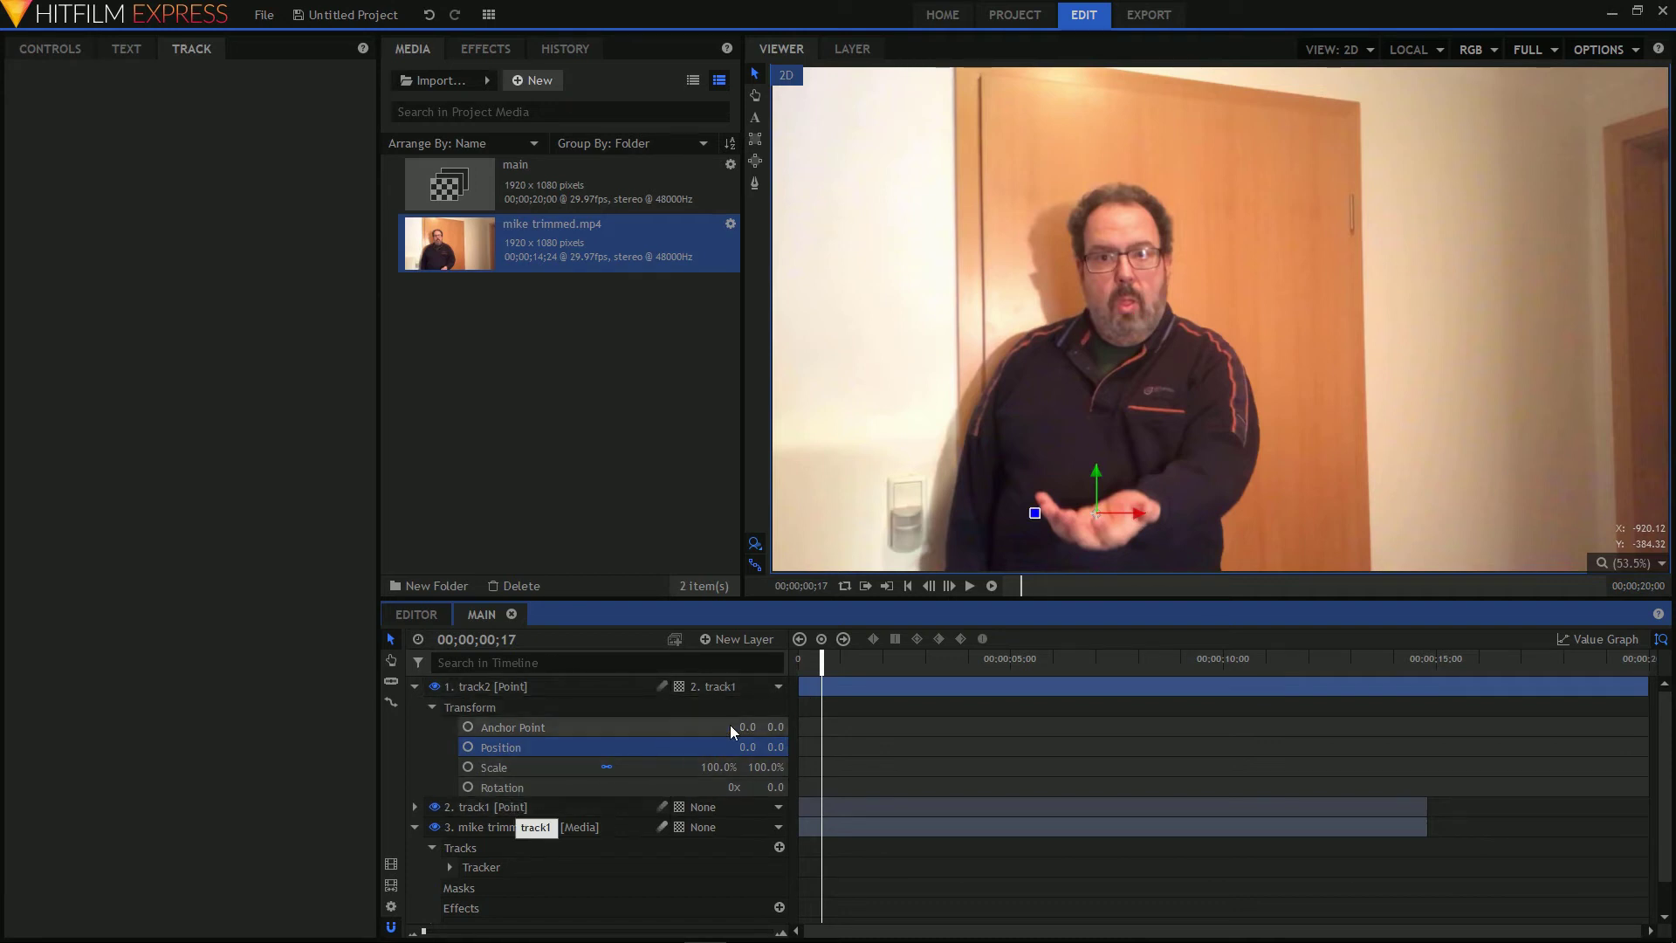
# Step: Raise track2 to Position 0.0, 216.9 above the palm, preview it, then return to 00;00;01;04
pyautogui.moveTo(822, 659)
pyautogui.mouseDown()
pyautogui.moveTo(886, 656)
pyautogui.moveTo(821, 655)
pyautogui.mouseUp()
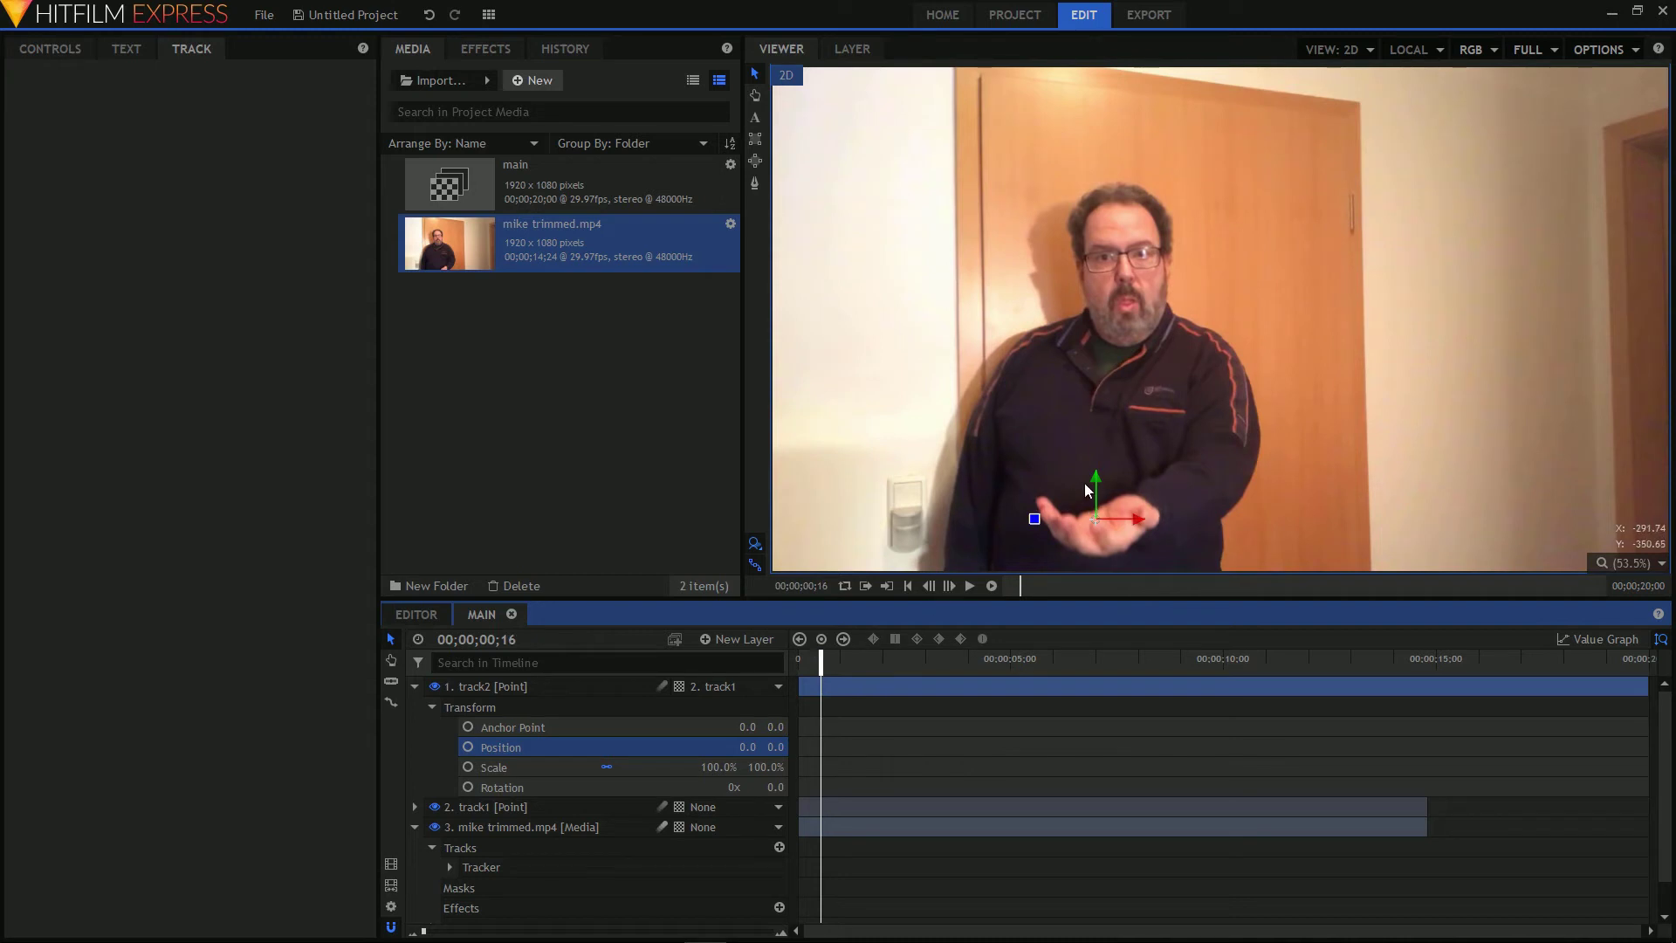
pyautogui.moveTo(1094, 481); pyautogui.dragTo(1095, 382)
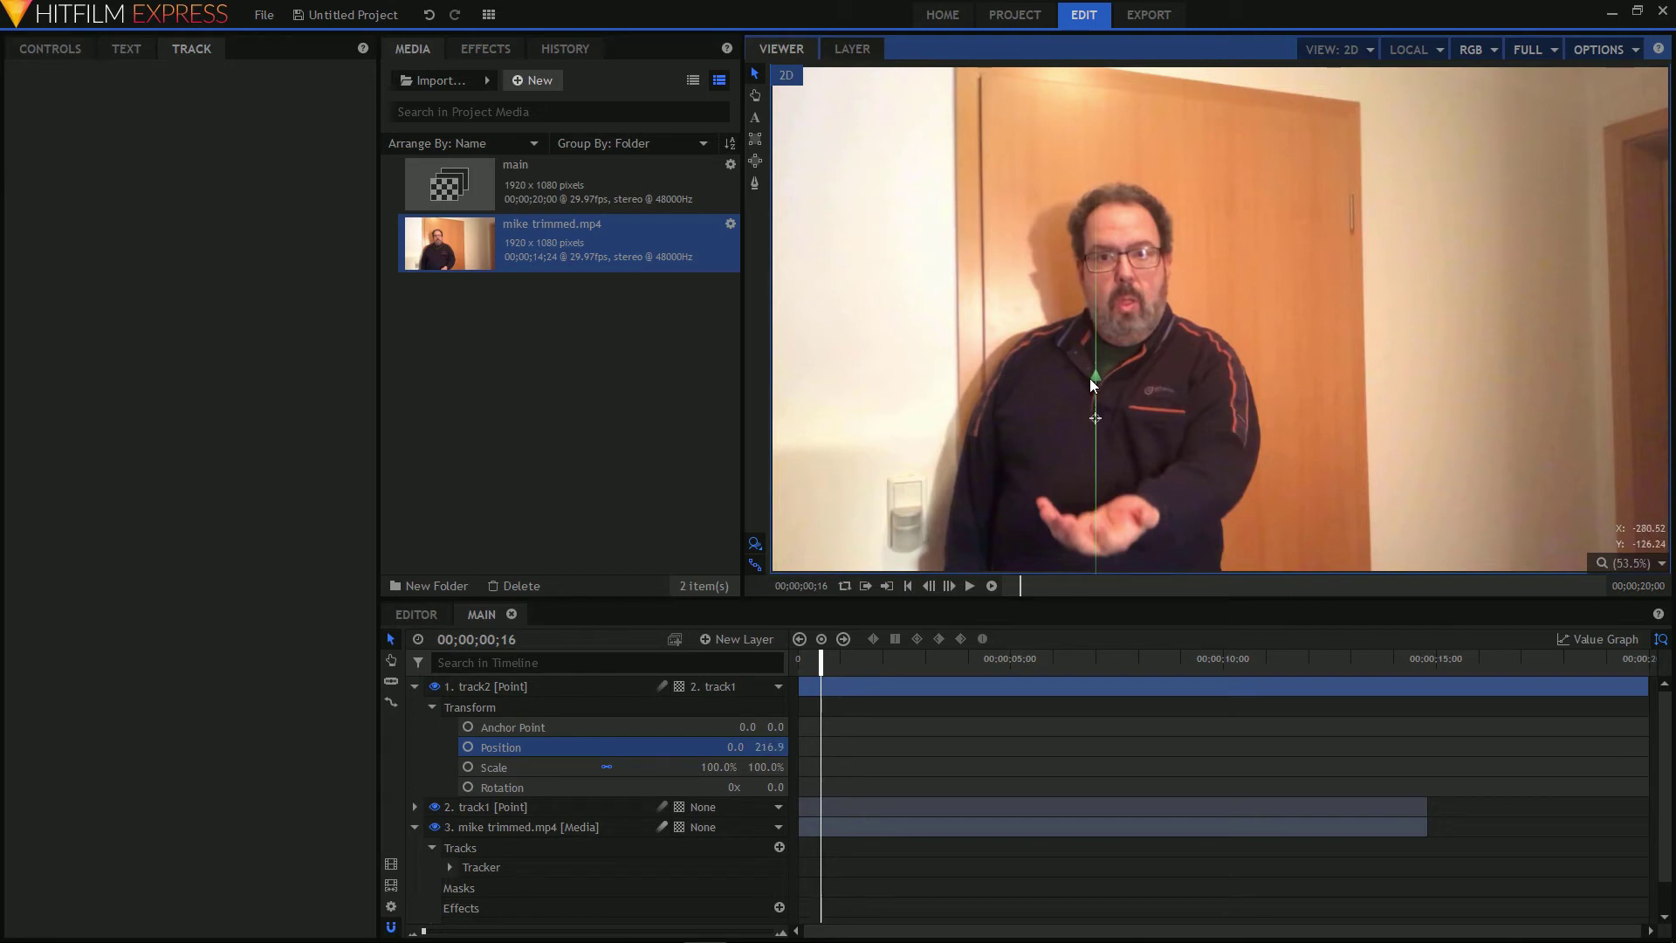
pyautogui.moveTo(1090, 379); pyautogui.dragTo(1089, 379)
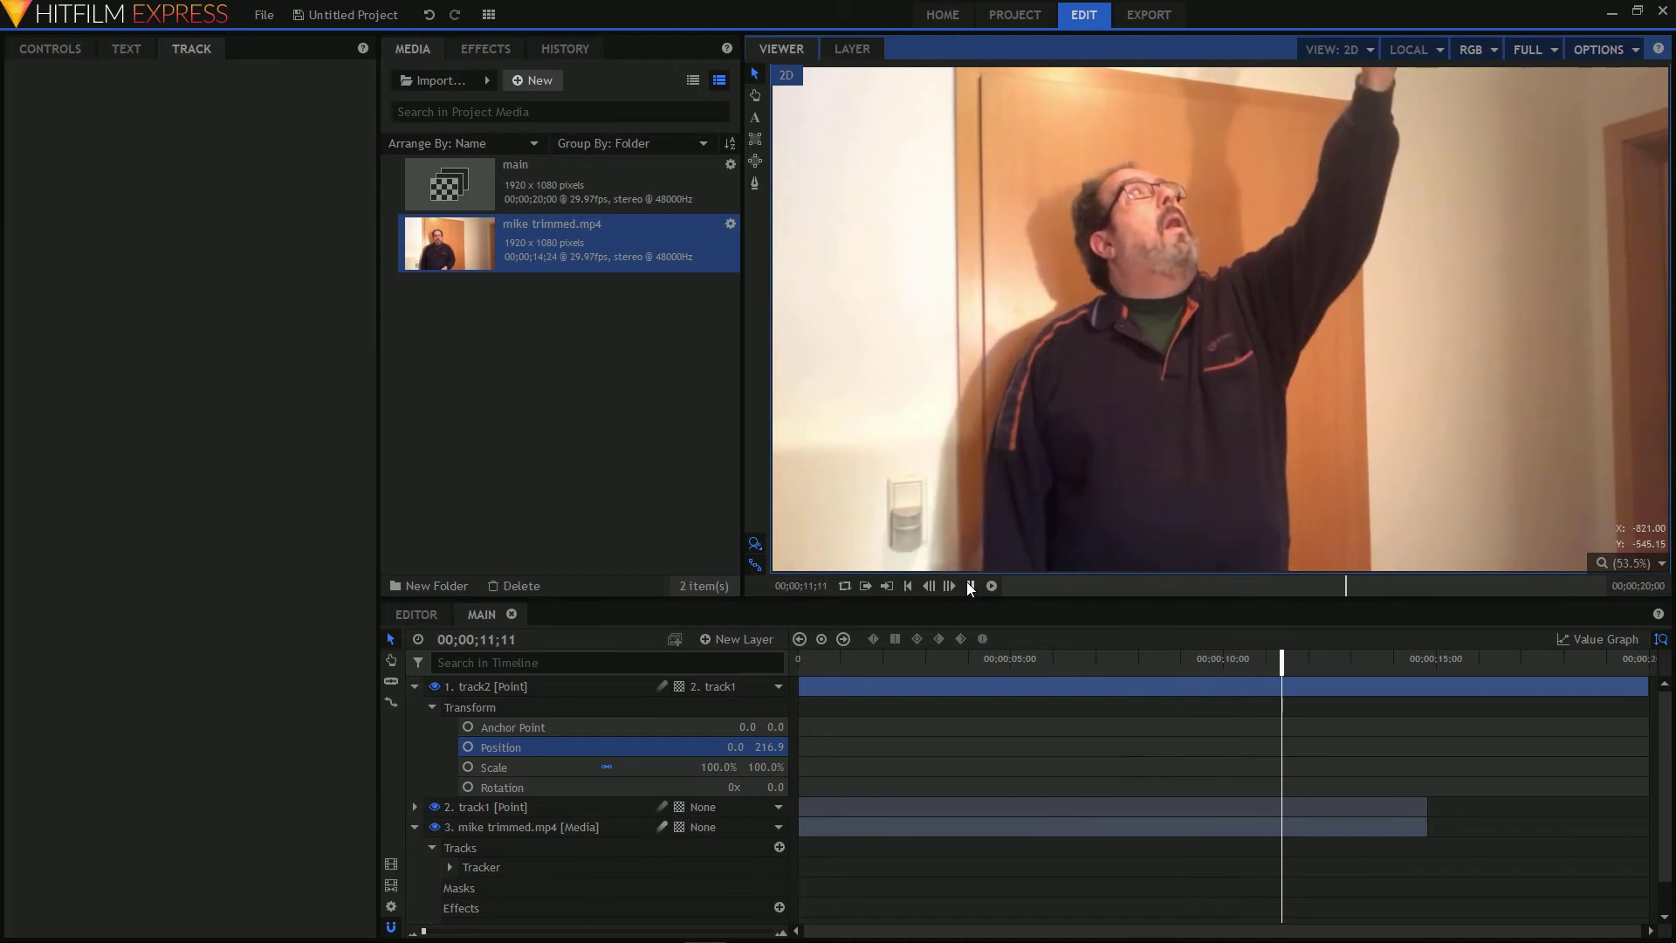
pyautogui.click(969, 586)
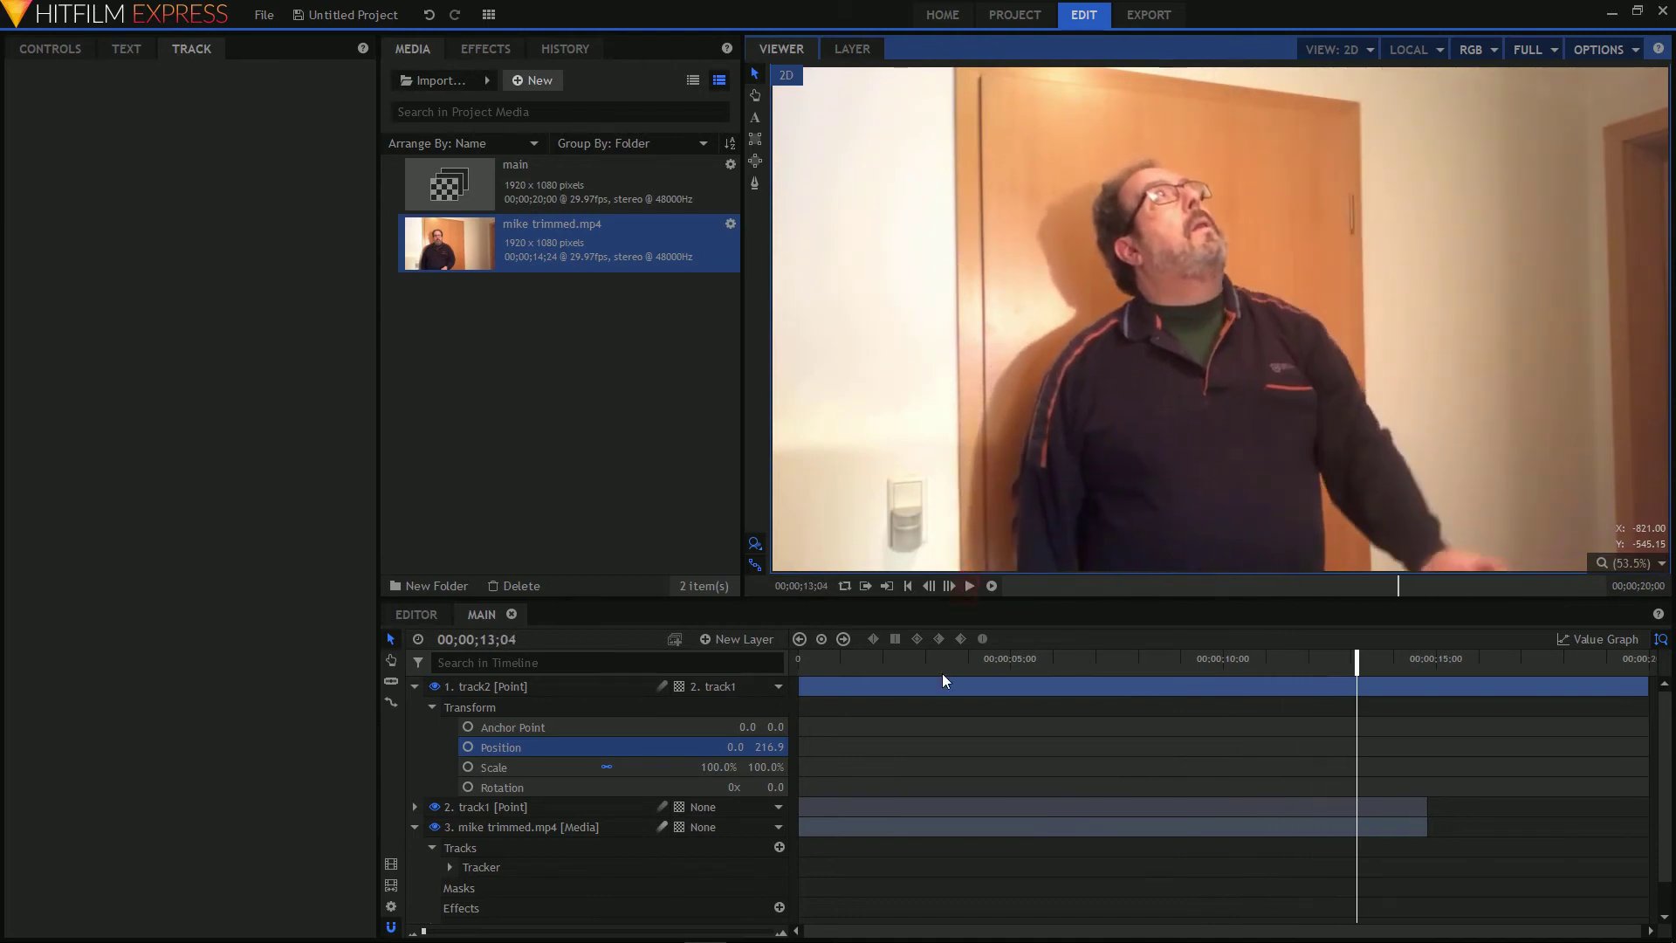
pyautogui.click(848, 660)
pyautogui.moveTo(849, 656); pyautogui.dragTo(845, 658)
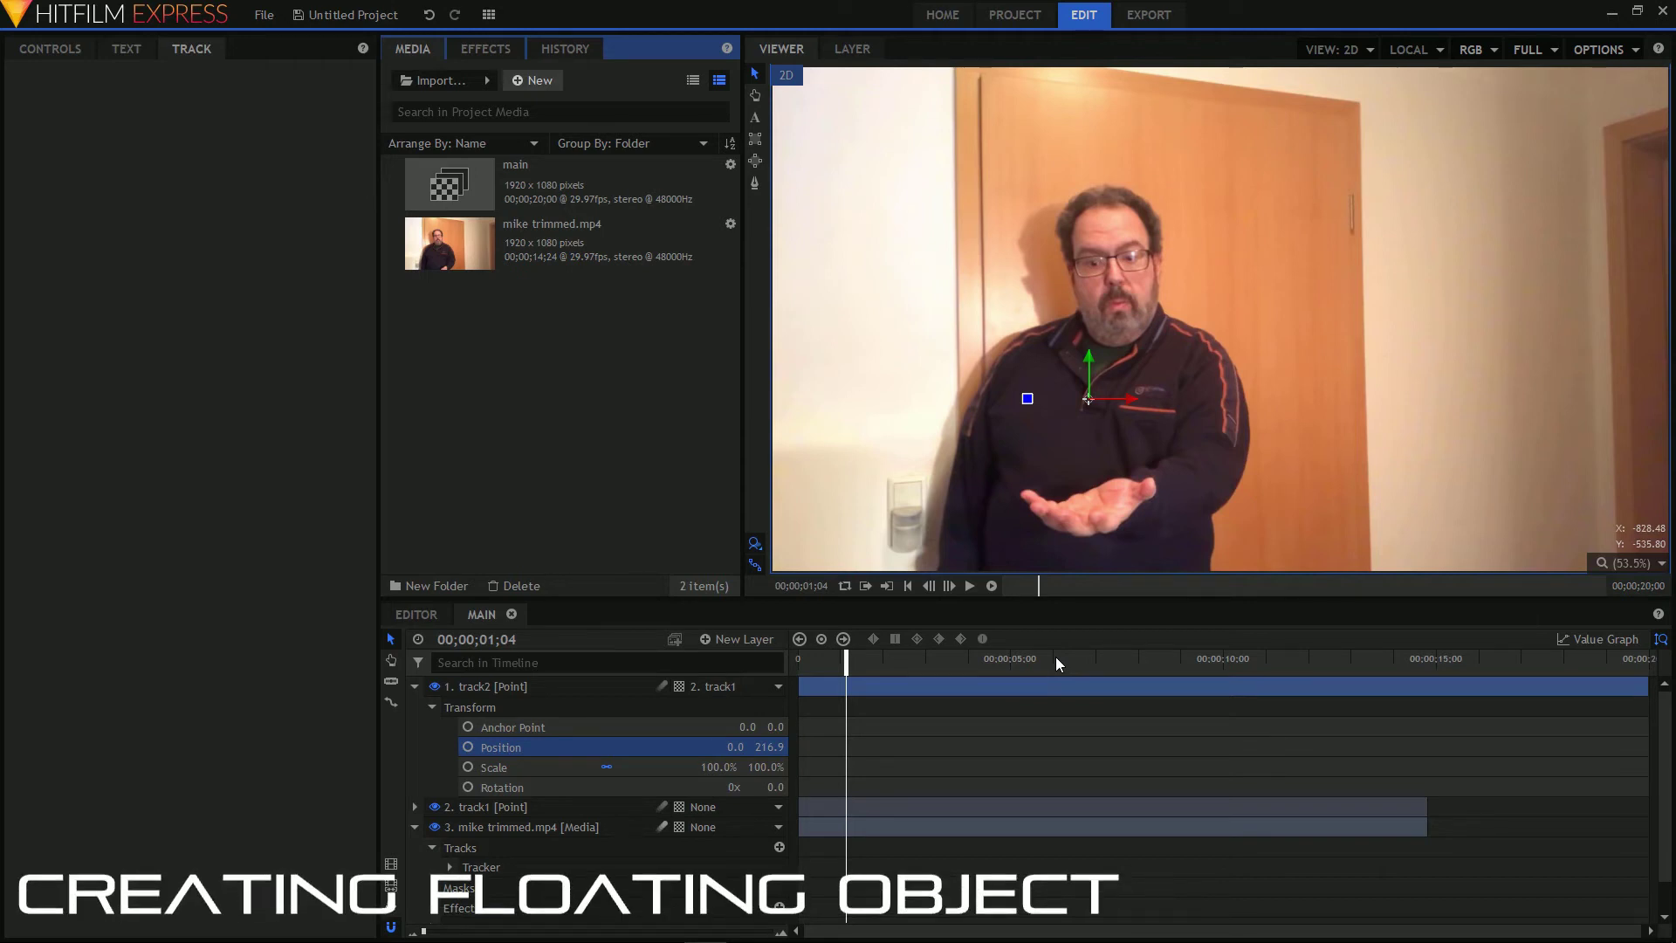
# Step: Create a new 1920×1080 composite shot named 'ball' from the Media panel
pyautogui.click(541, 81)
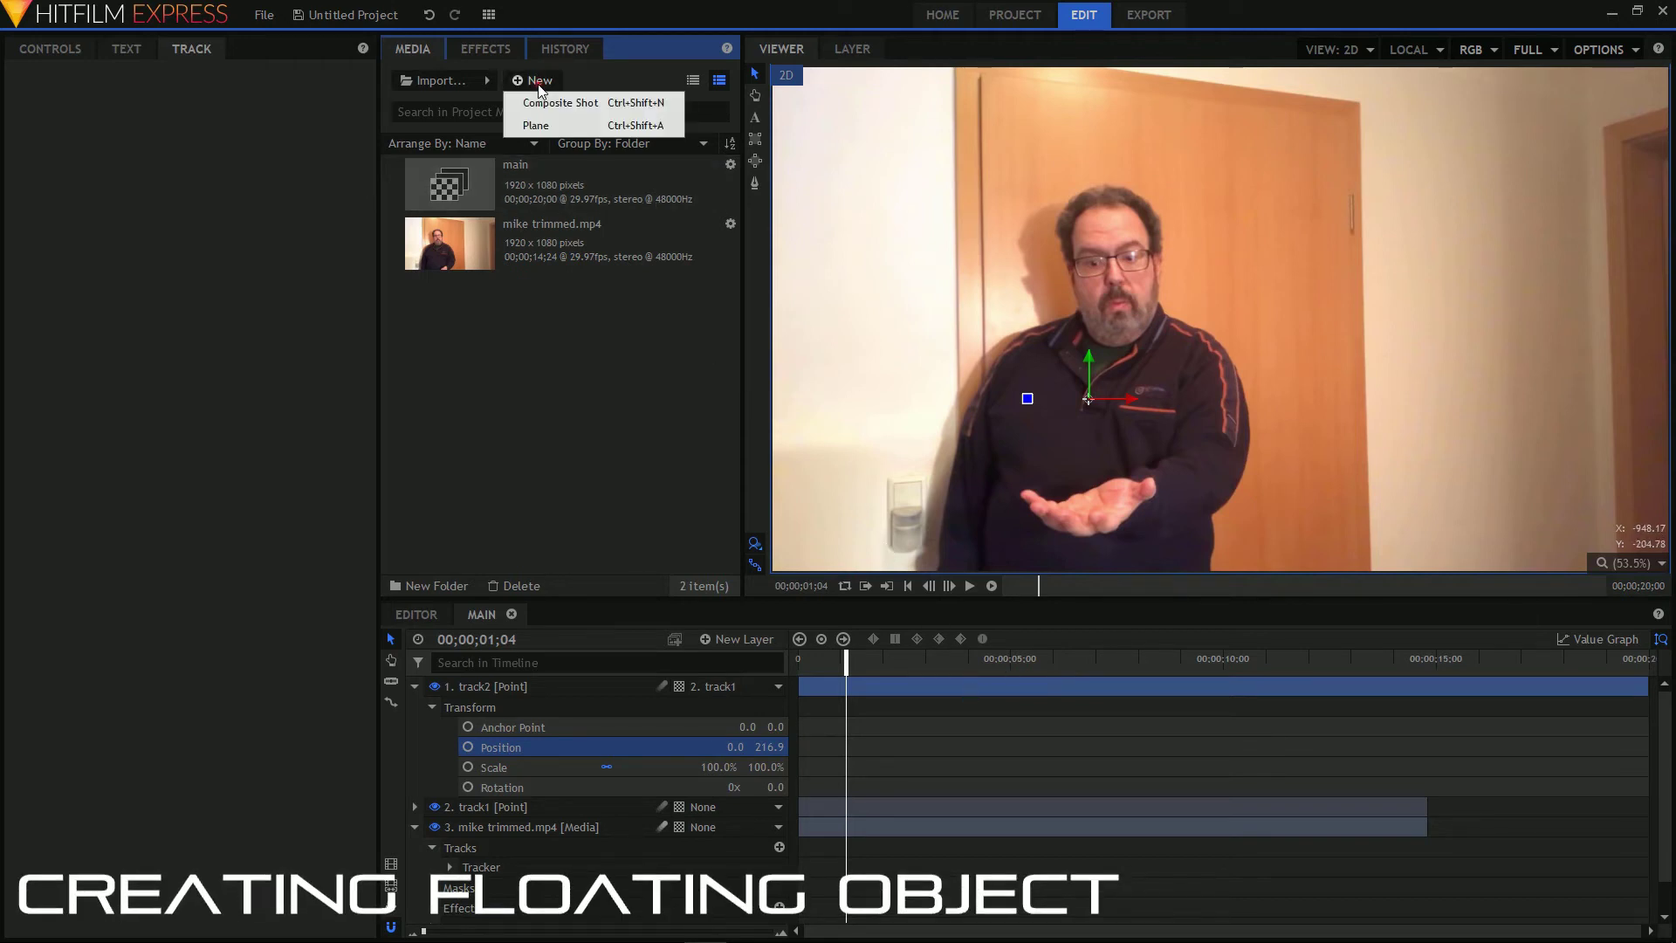
pyautogui.click(566, 102)
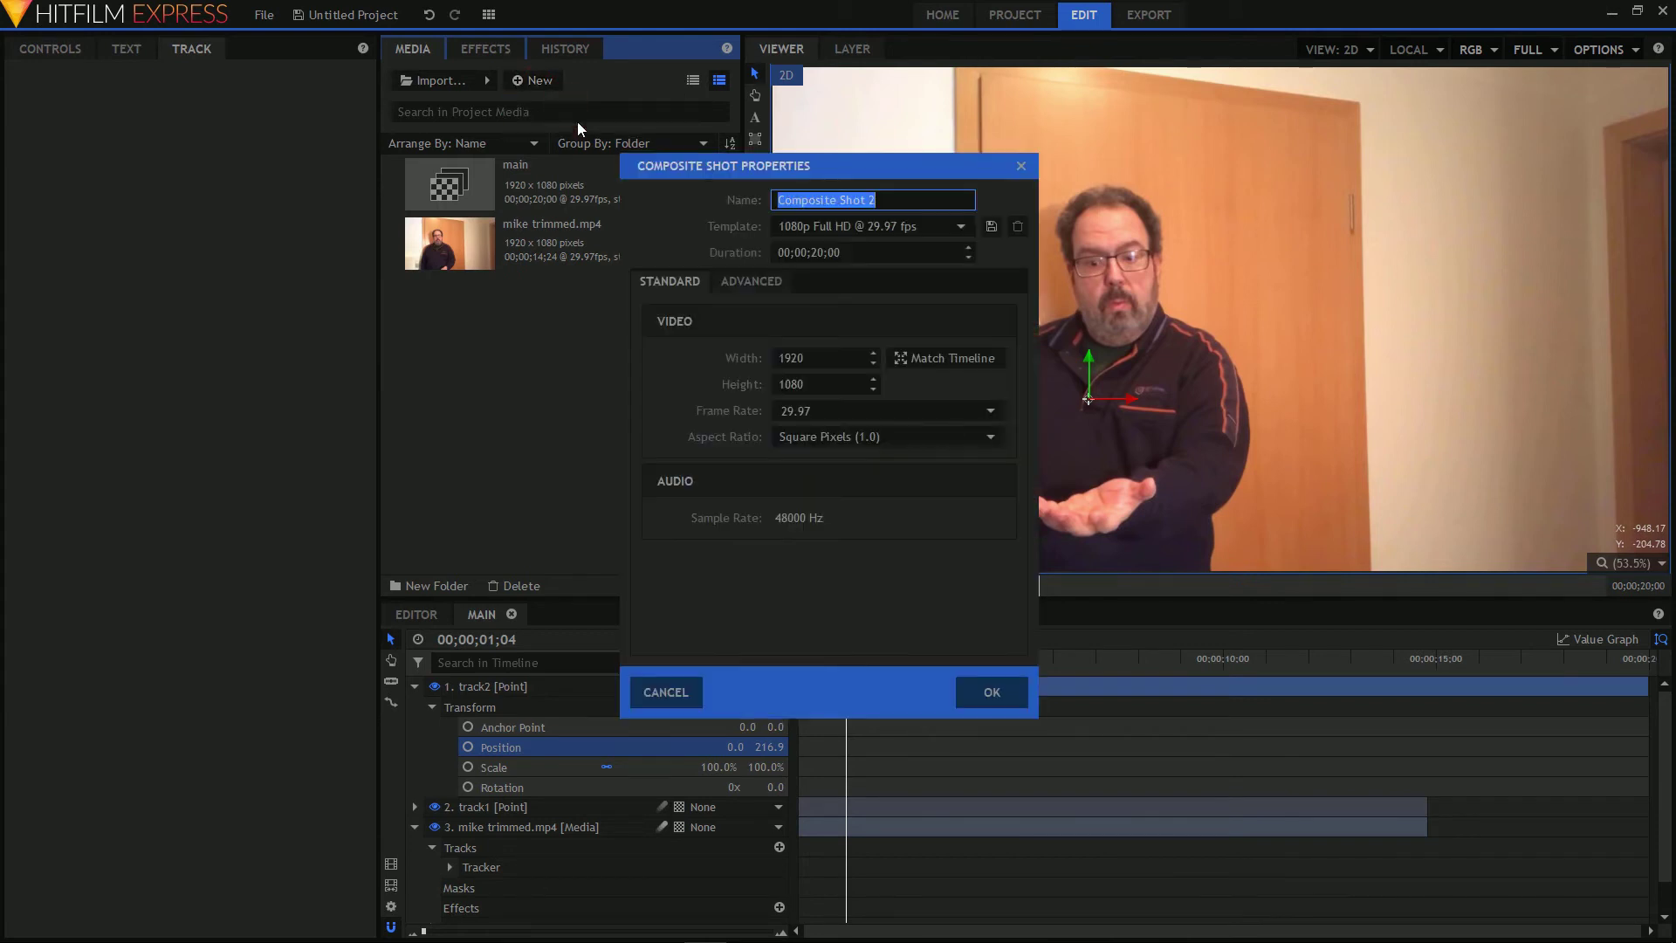
pyautogui.write('b')
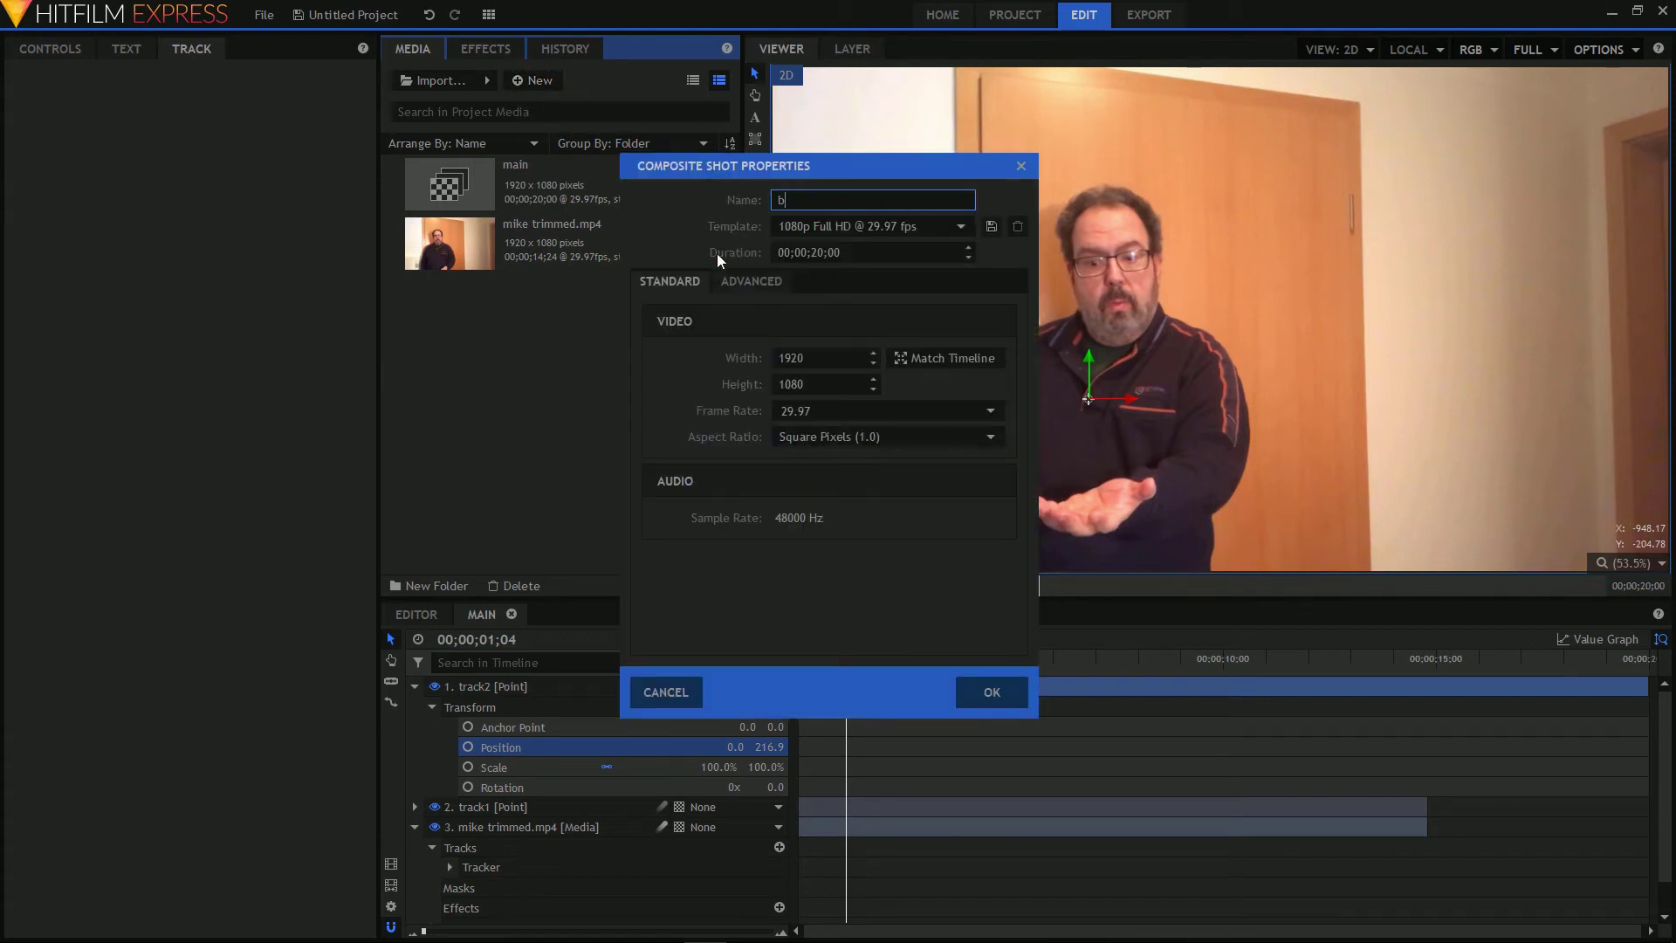
pyautogui.write('all')
pyautogui.click(990, 693)
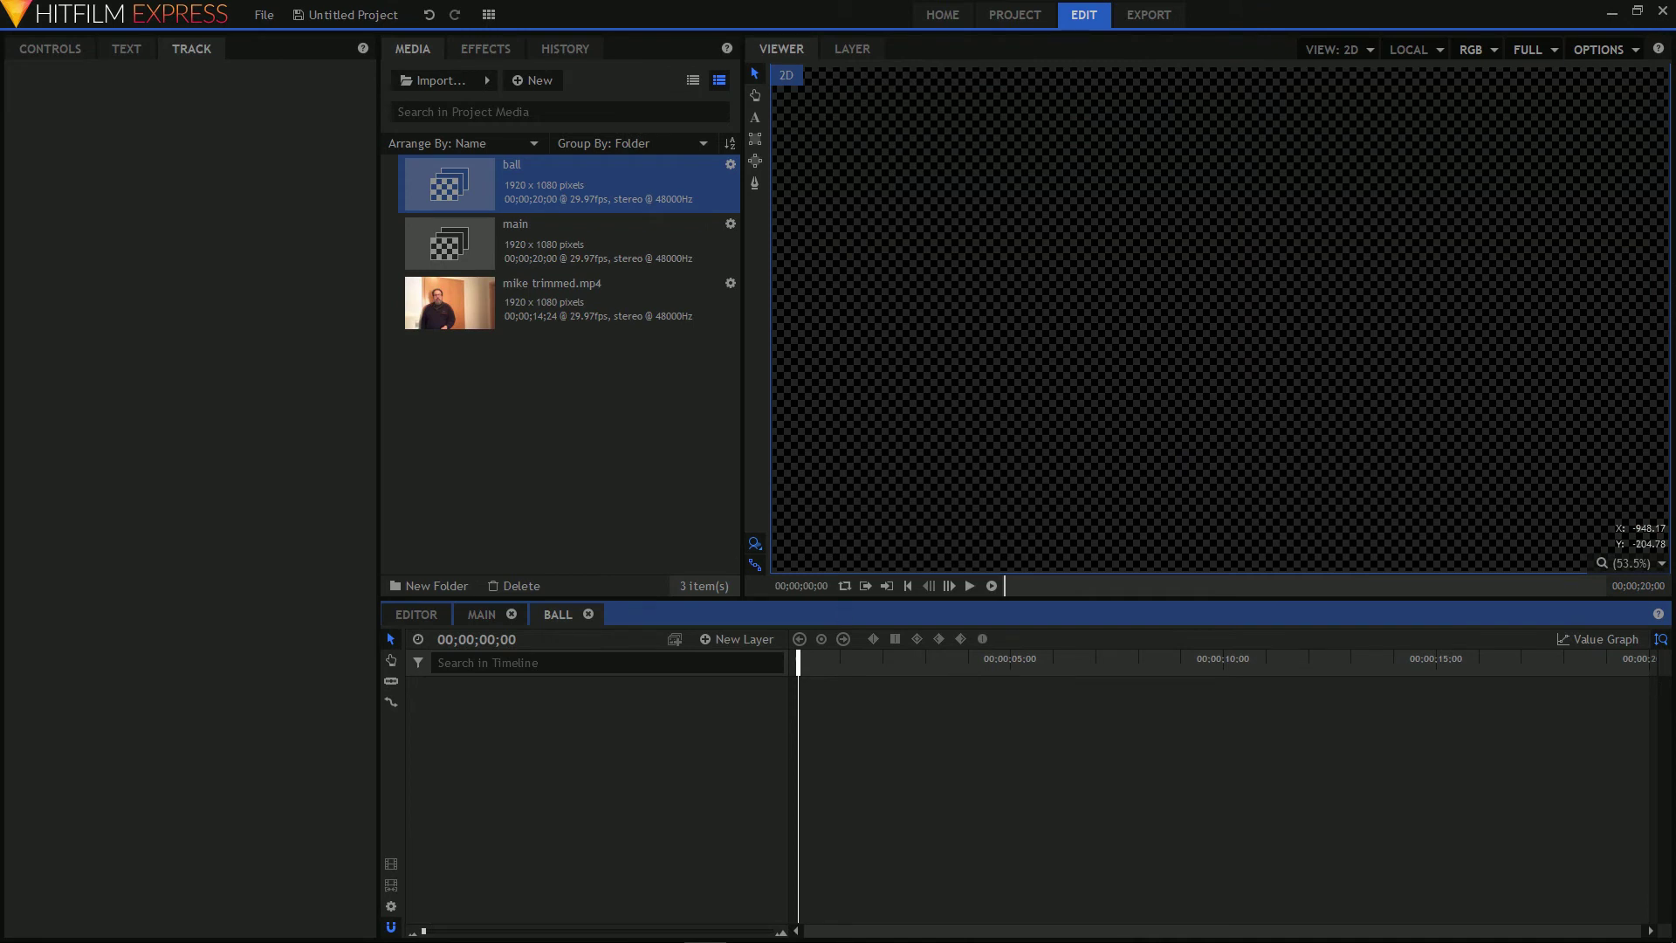
# Step: Import Ball - 10779.mp4 from File Explorer and place it in the ball composite's timeline
pyautogui.hotkey('alt', 'Tab')
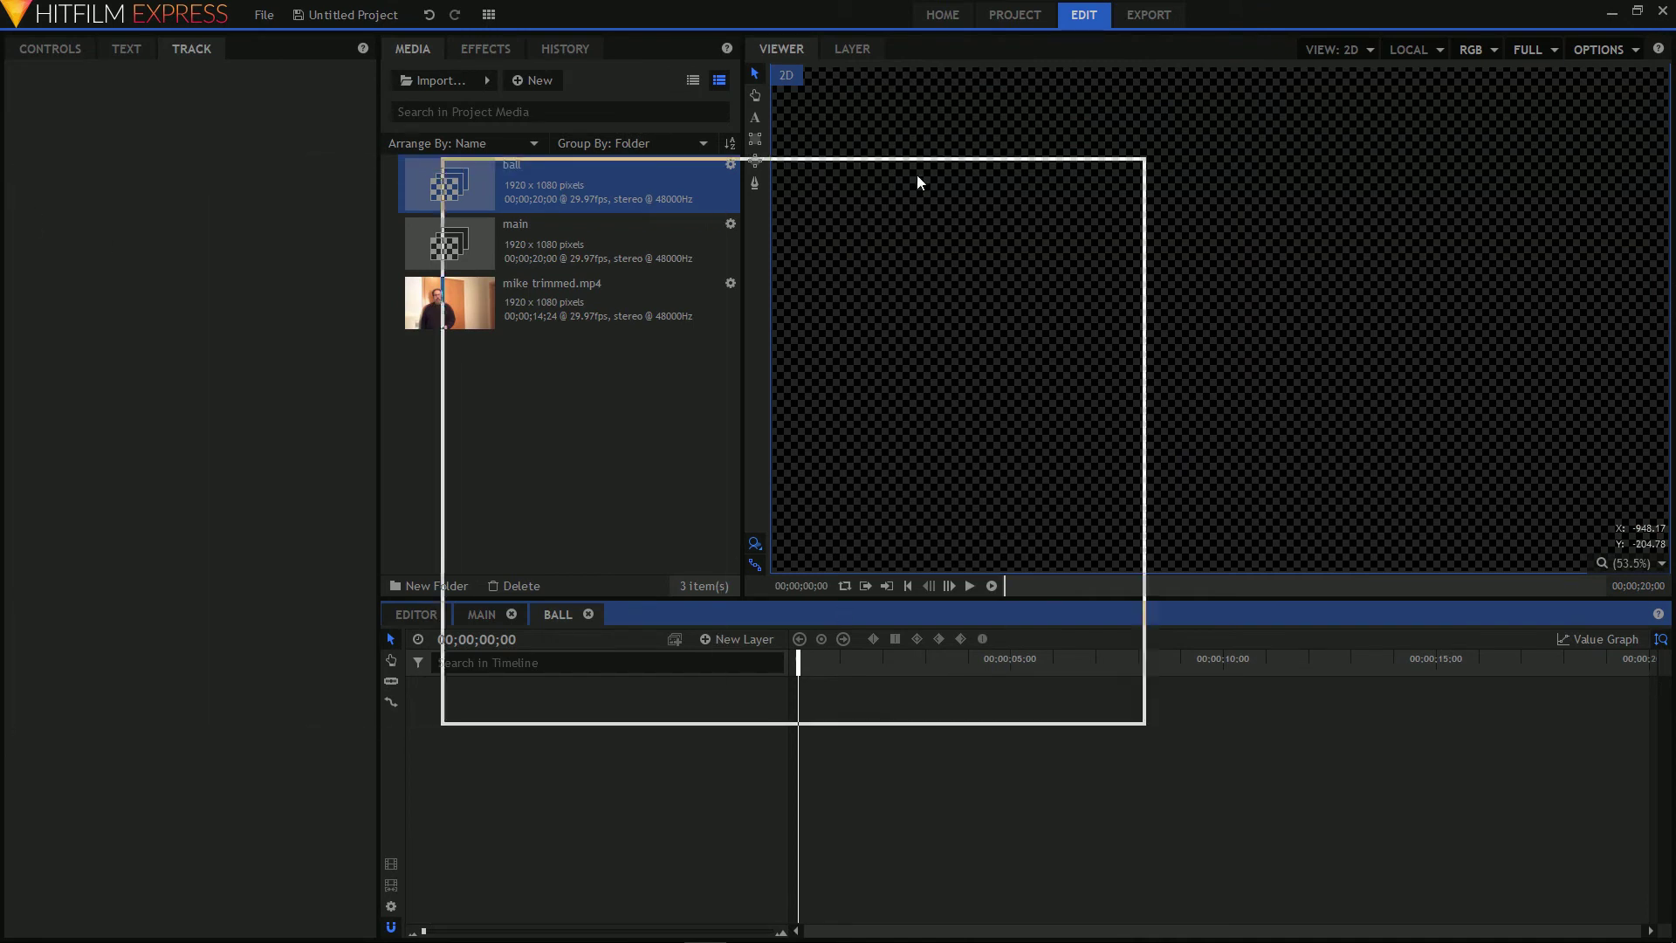
pyautogui.moveTo(1262, 354); pyautogui.dragTo(595, 457)
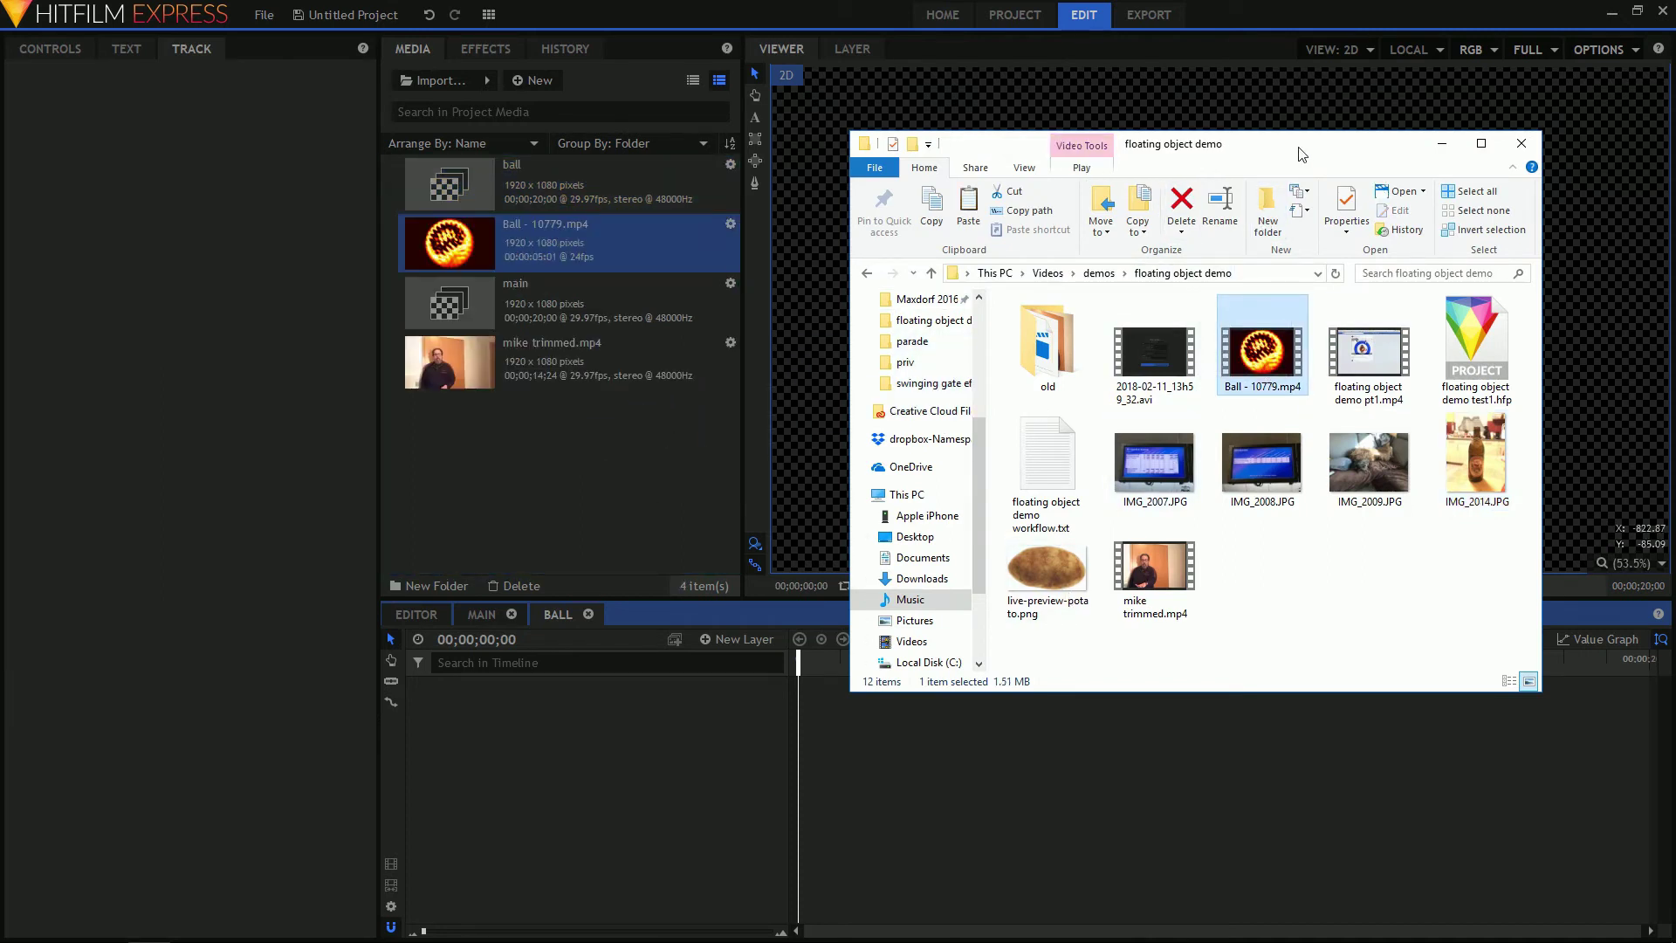
pyautogui.hotkey('alt', 'Tab')
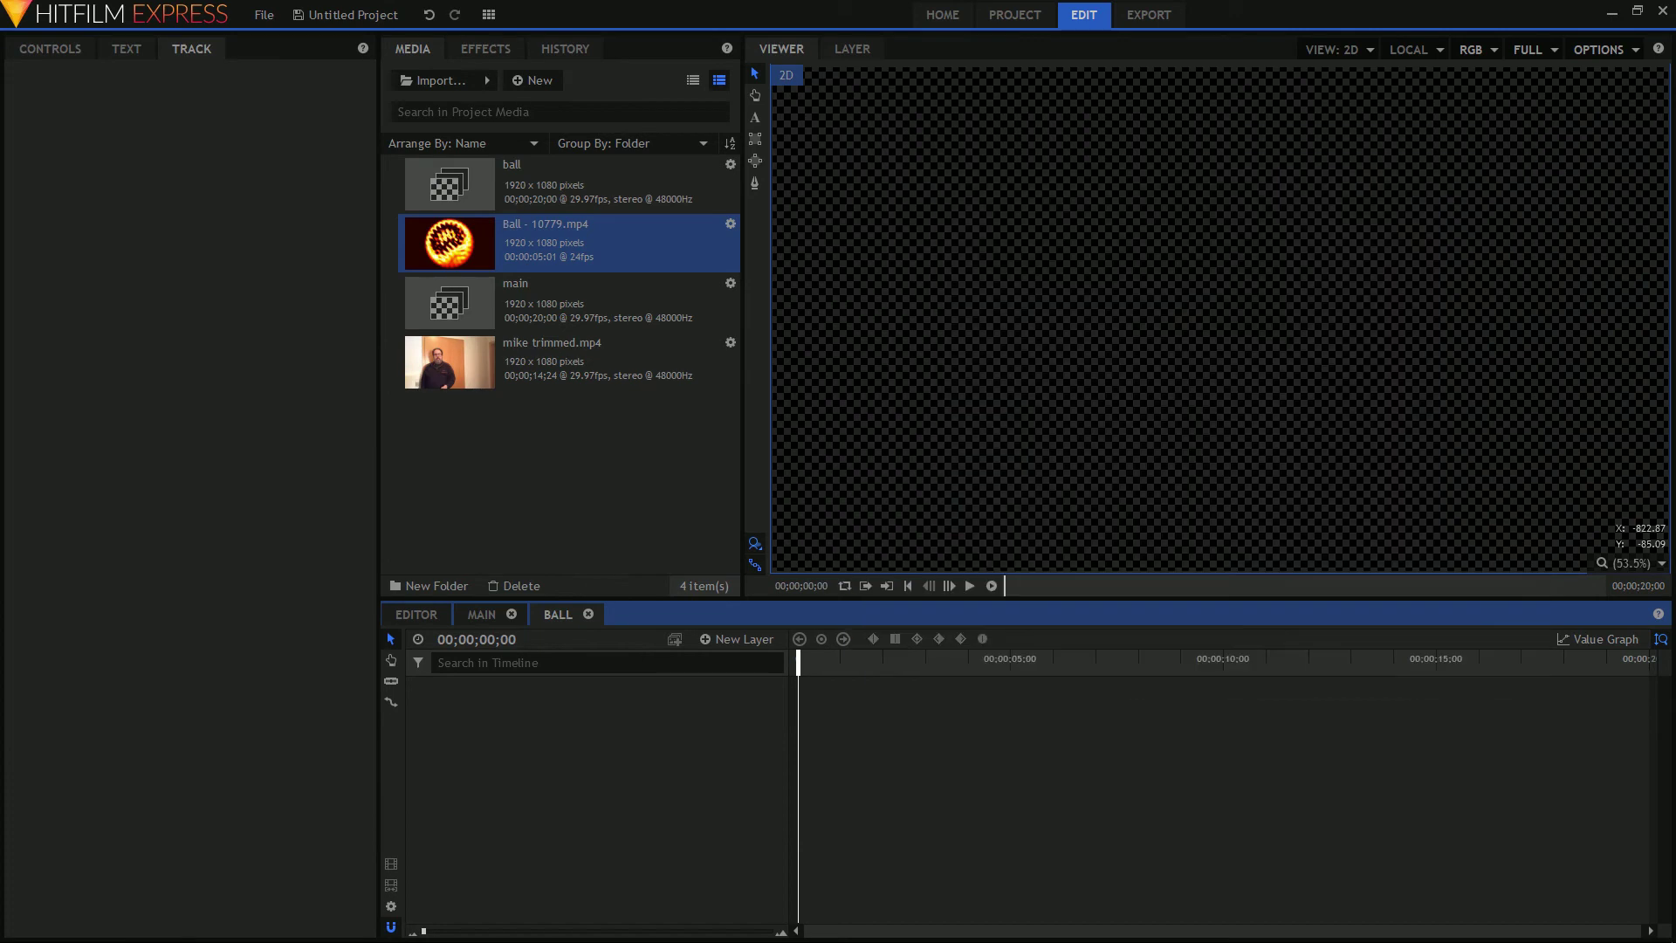
pyautogui.moveTo(459, 253); pyautogui.dragTo(804, 692)
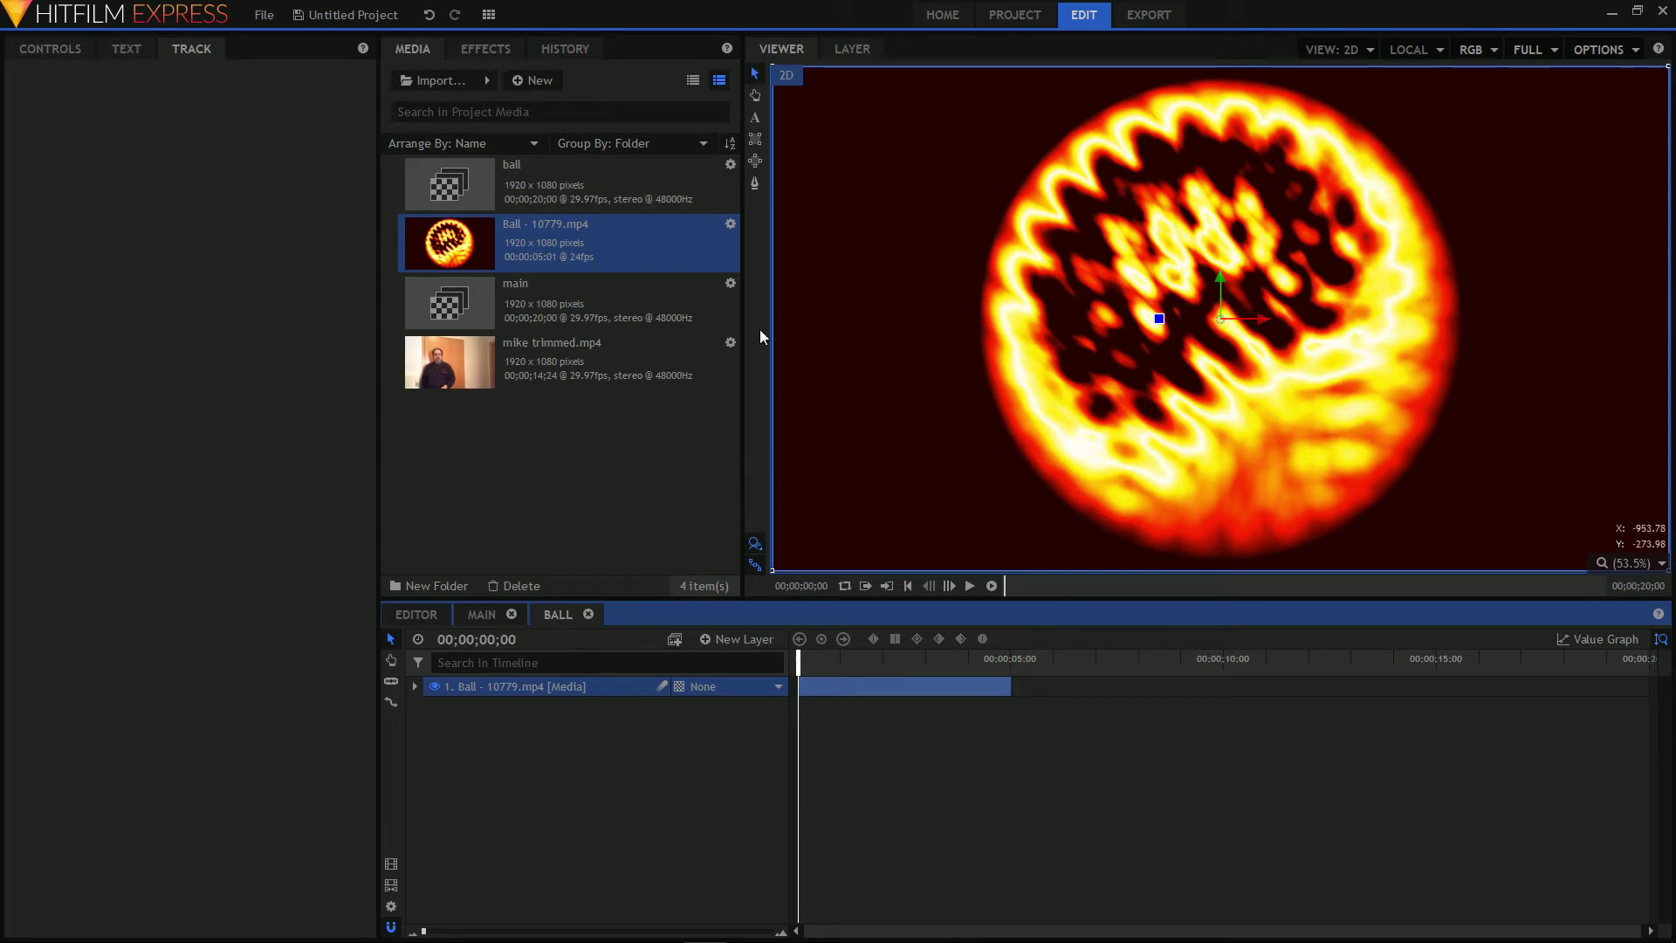
# Step: Draw an ellipse mask over the fireball, then adjust its width, height and position to fit the ball
pyautogui.click(756, 162)
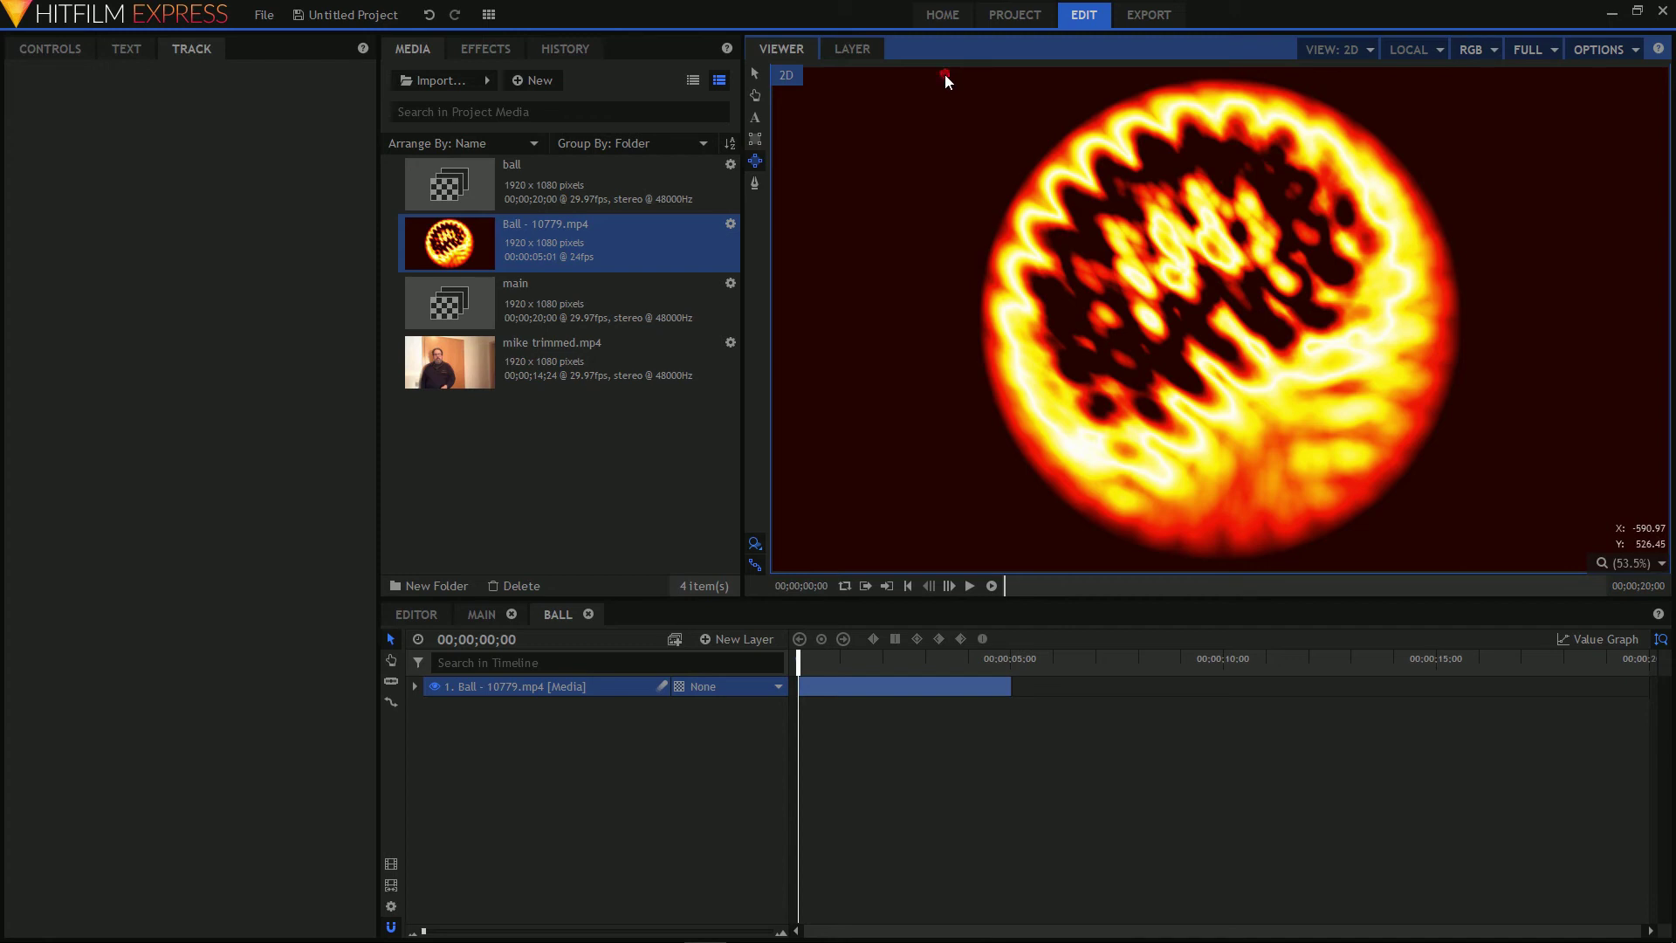
pyautogui.moveTo(944, 75); pyautogui.dragTo(1505, 563)
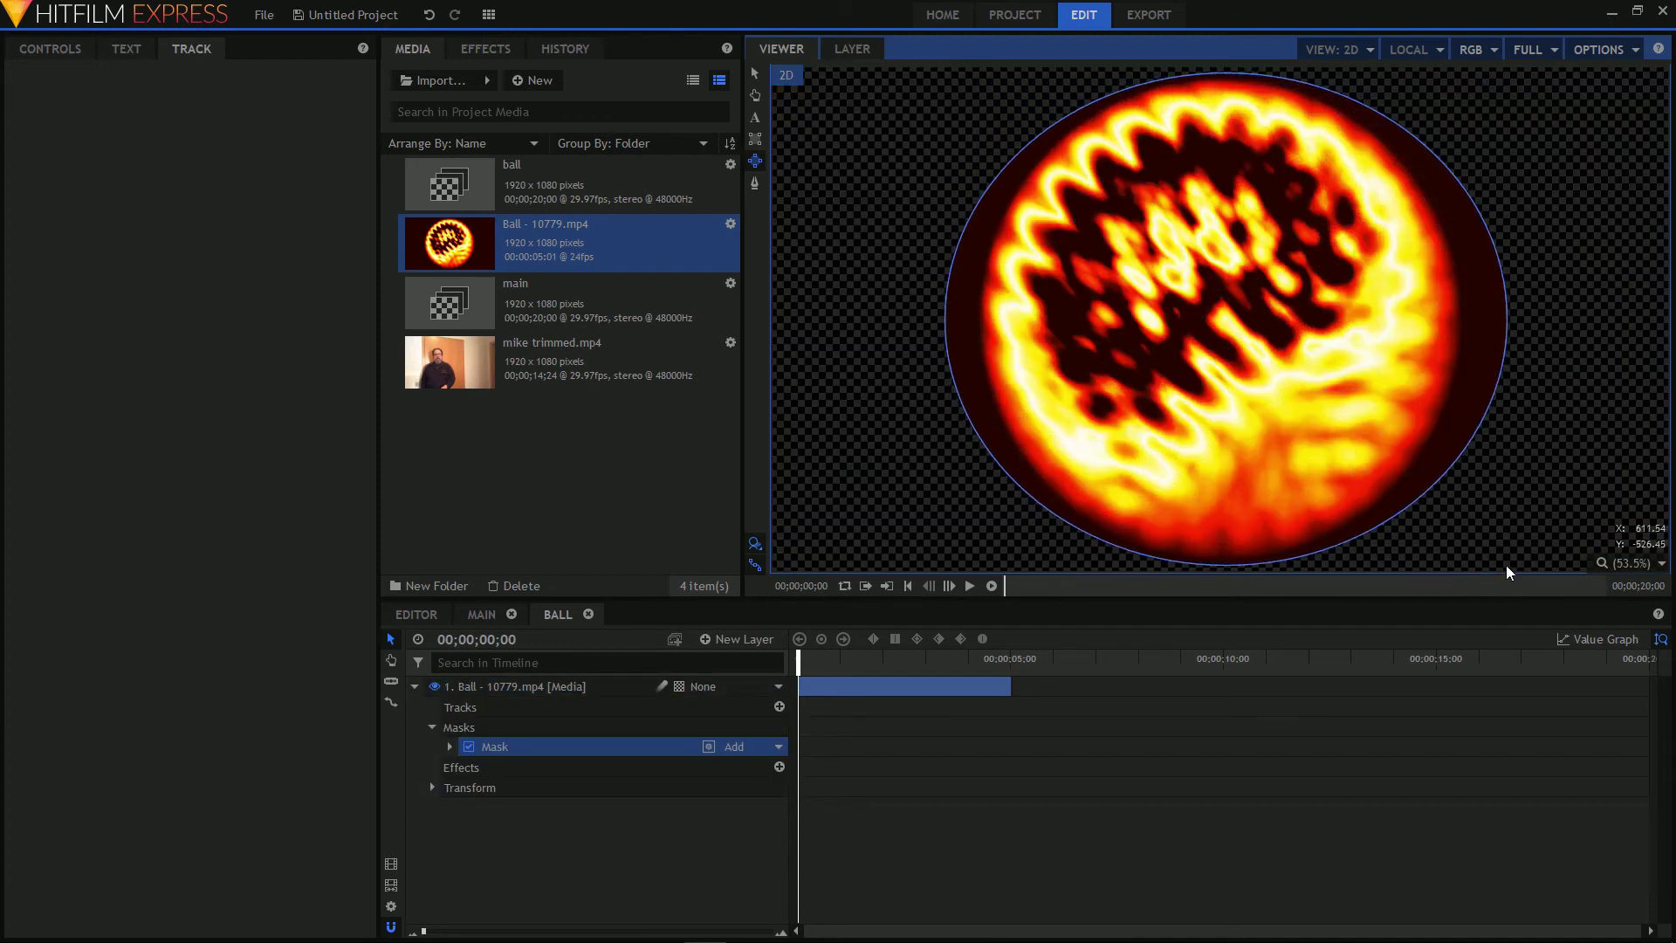
pyautogui.click(753, 75)
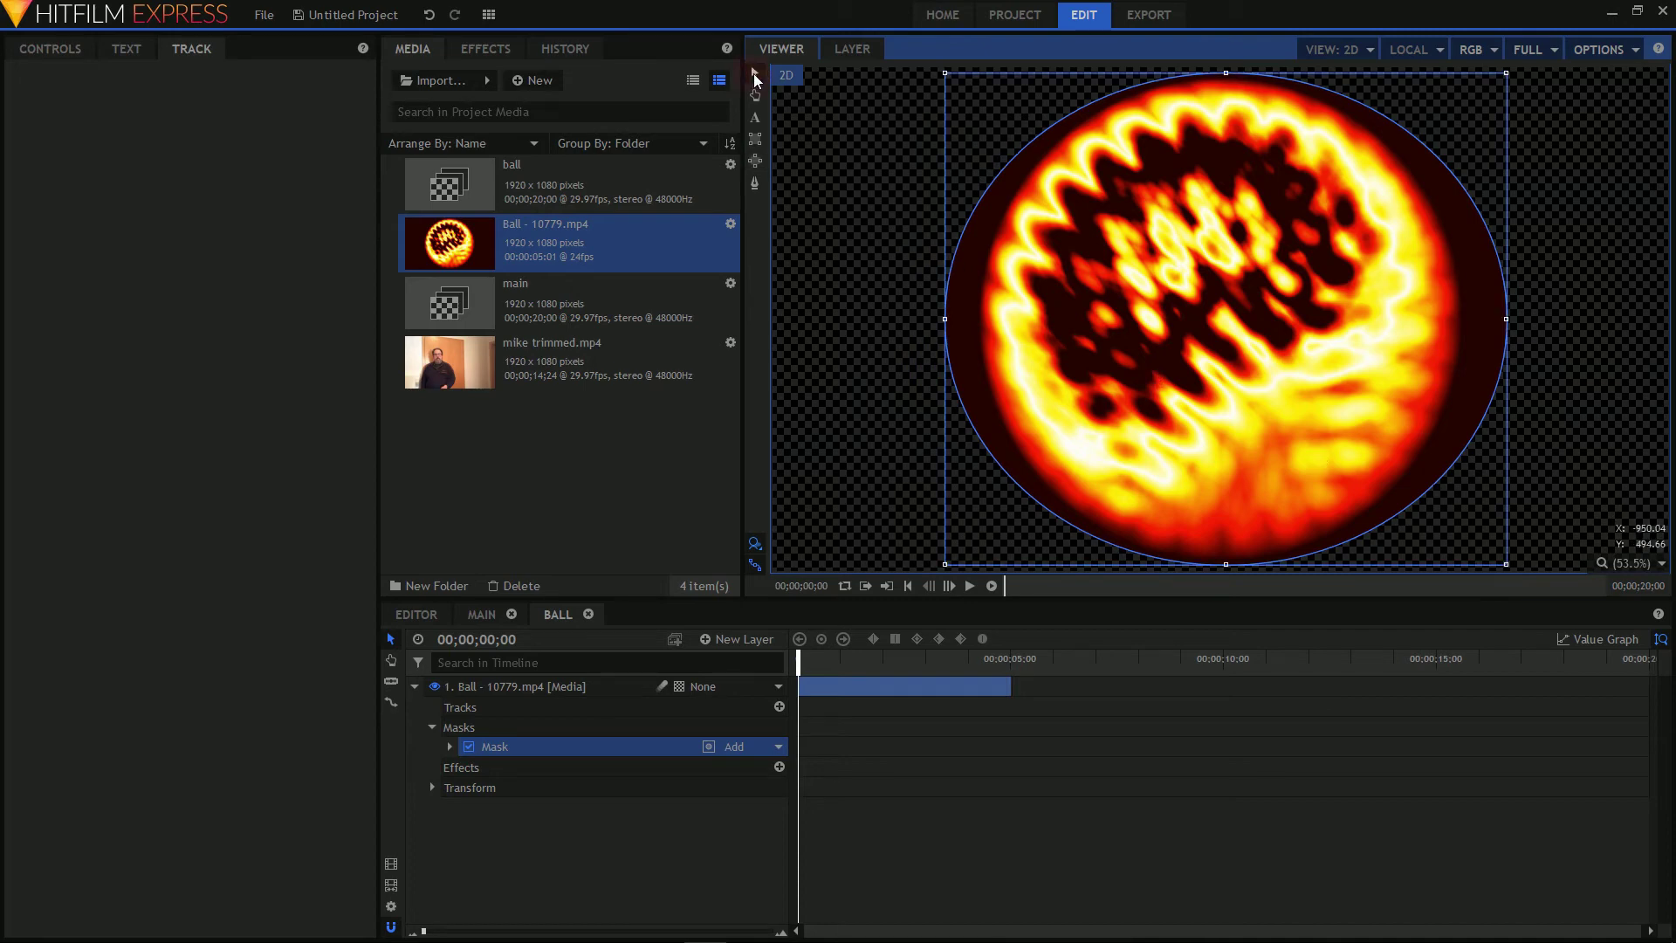
pyautogui.moveTo(946, 325); pyautogui.dragTo(980, 325)
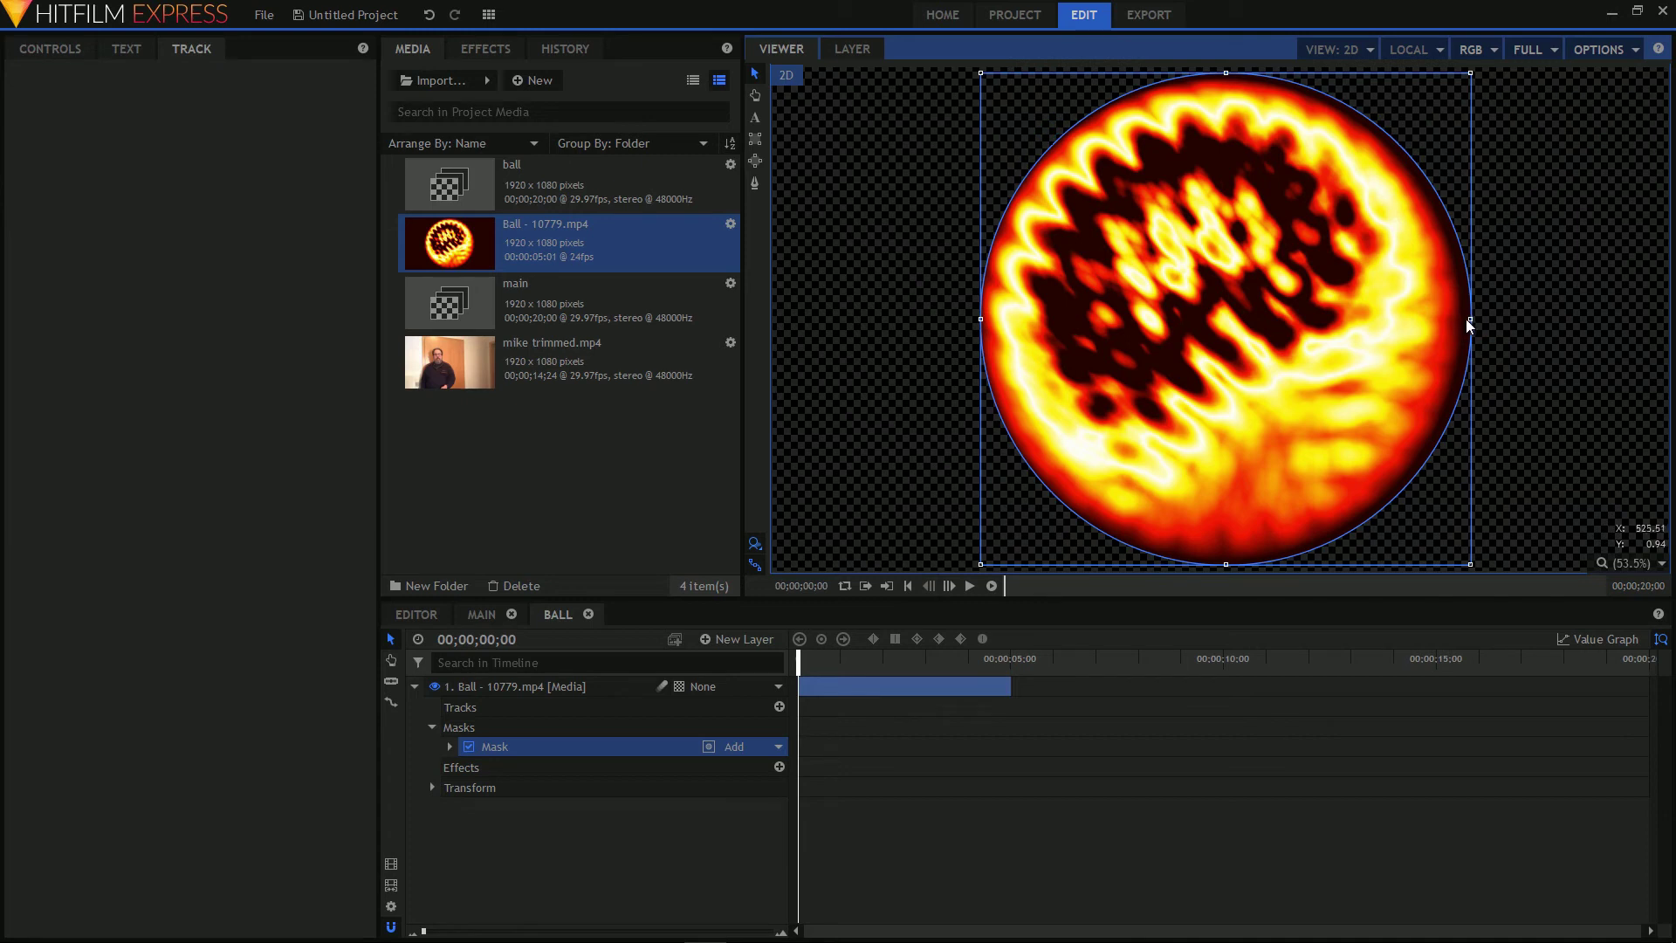
pyautogui.moveTo(1469, 319); pyautogui.dragTo(1468, 320)
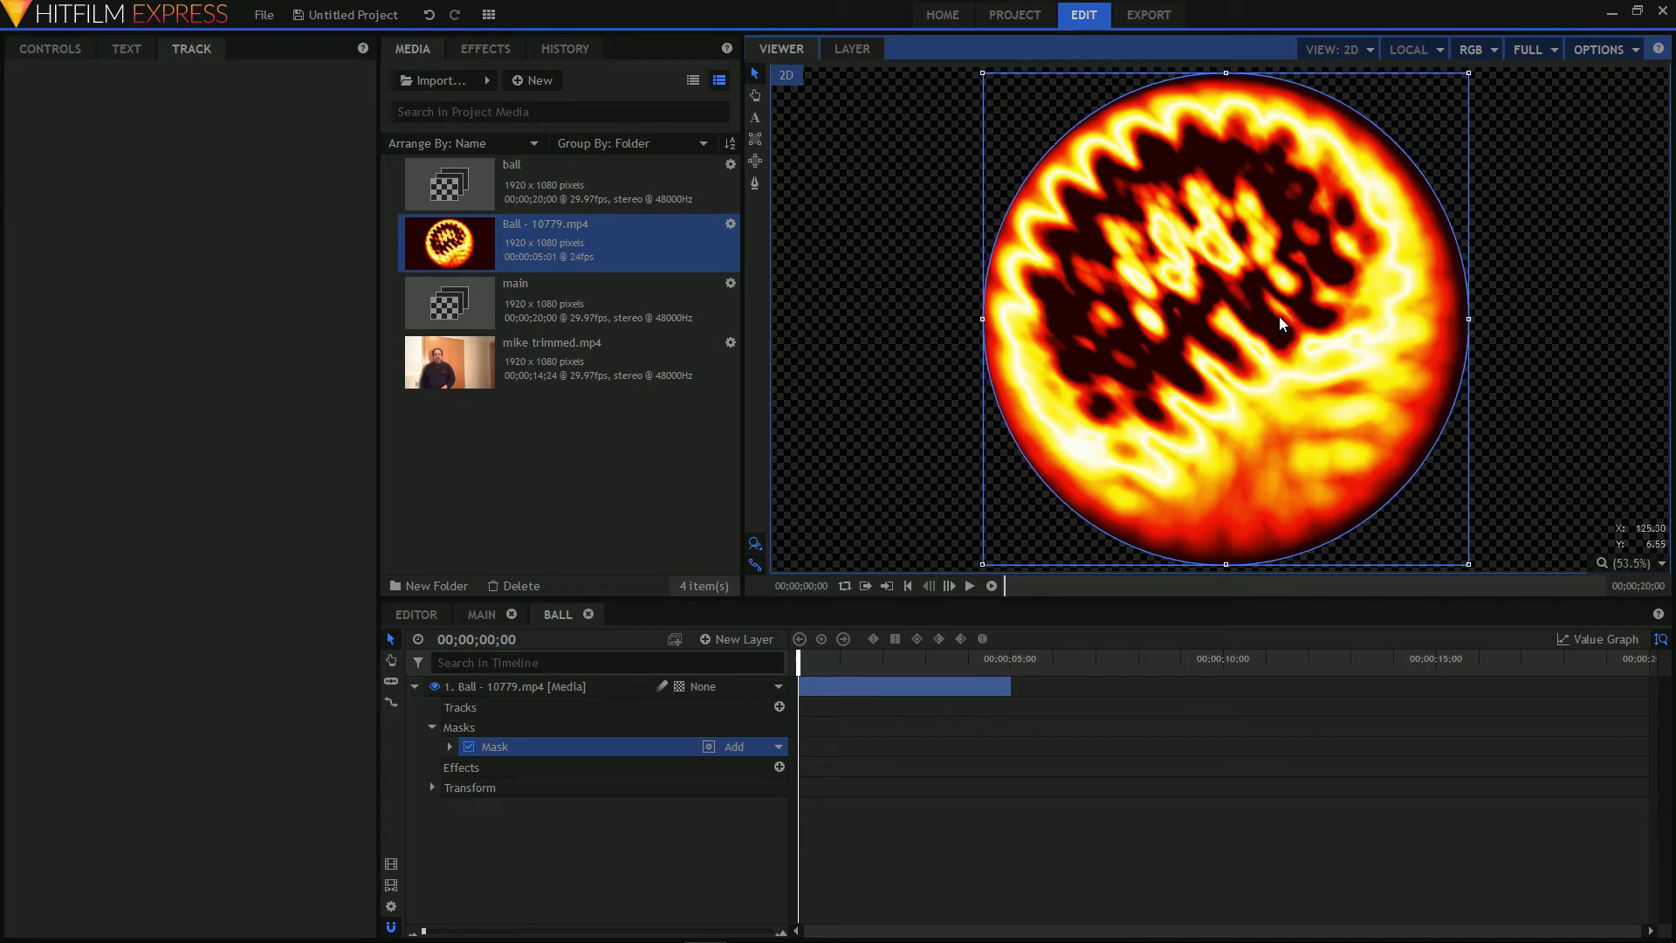
pyautogui.moveTo(1276, 317); pyautogui.dragTo(1272, 318)
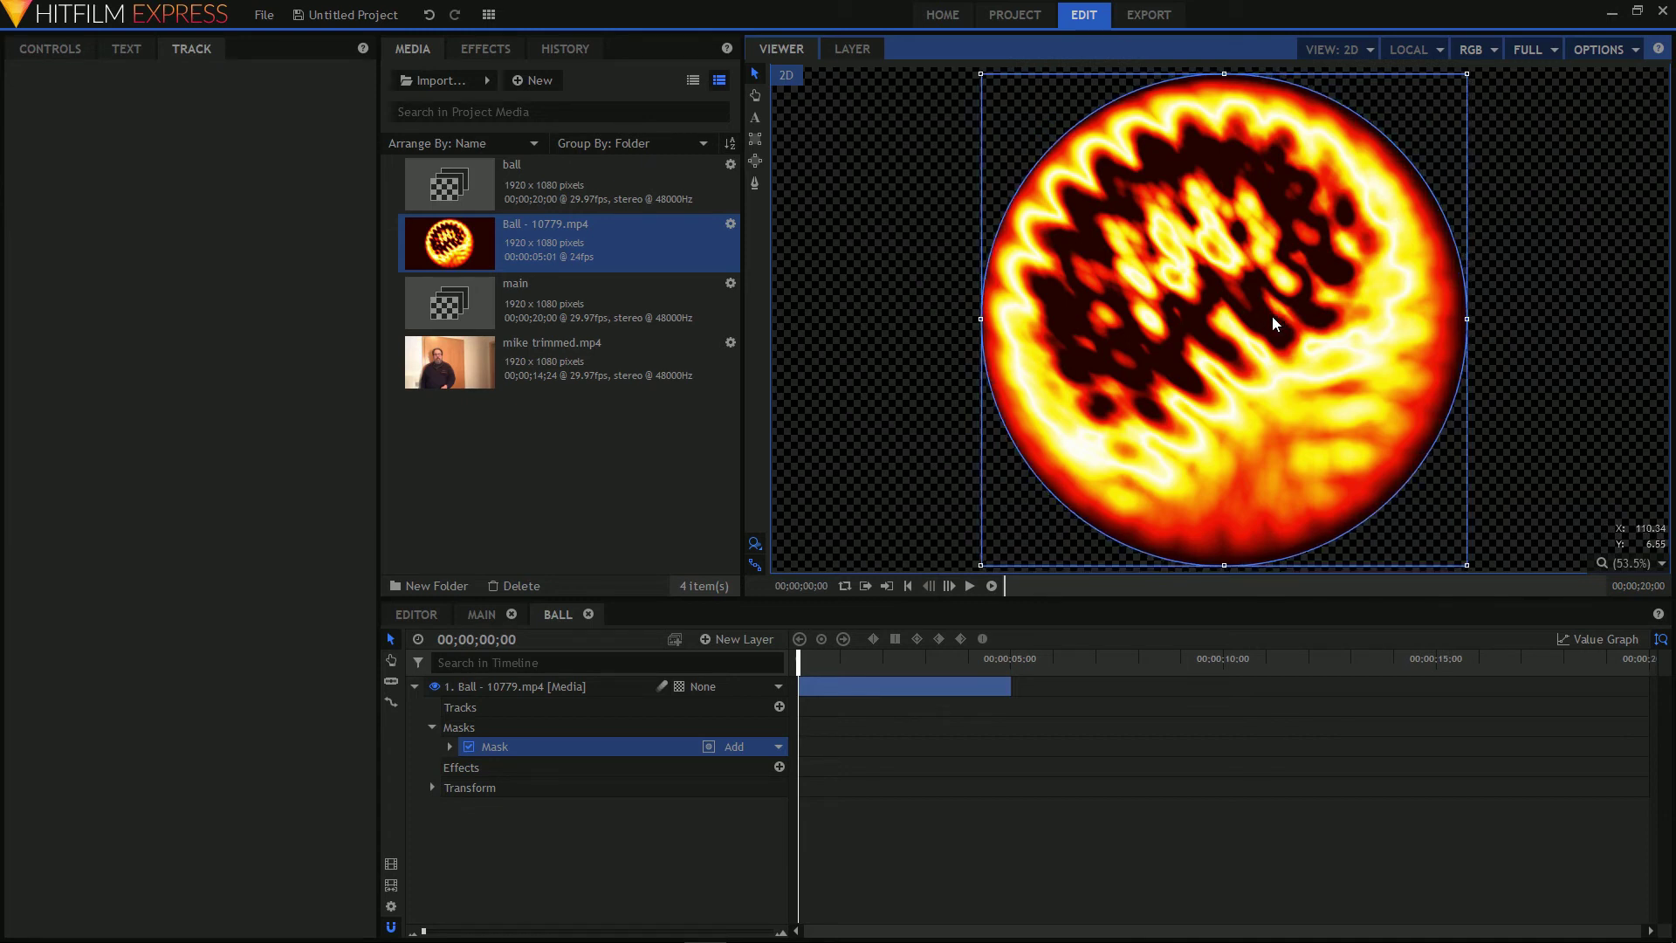
pyautogui.moveTo(1223, 566); pyautogui.dragTo(1222, 560)
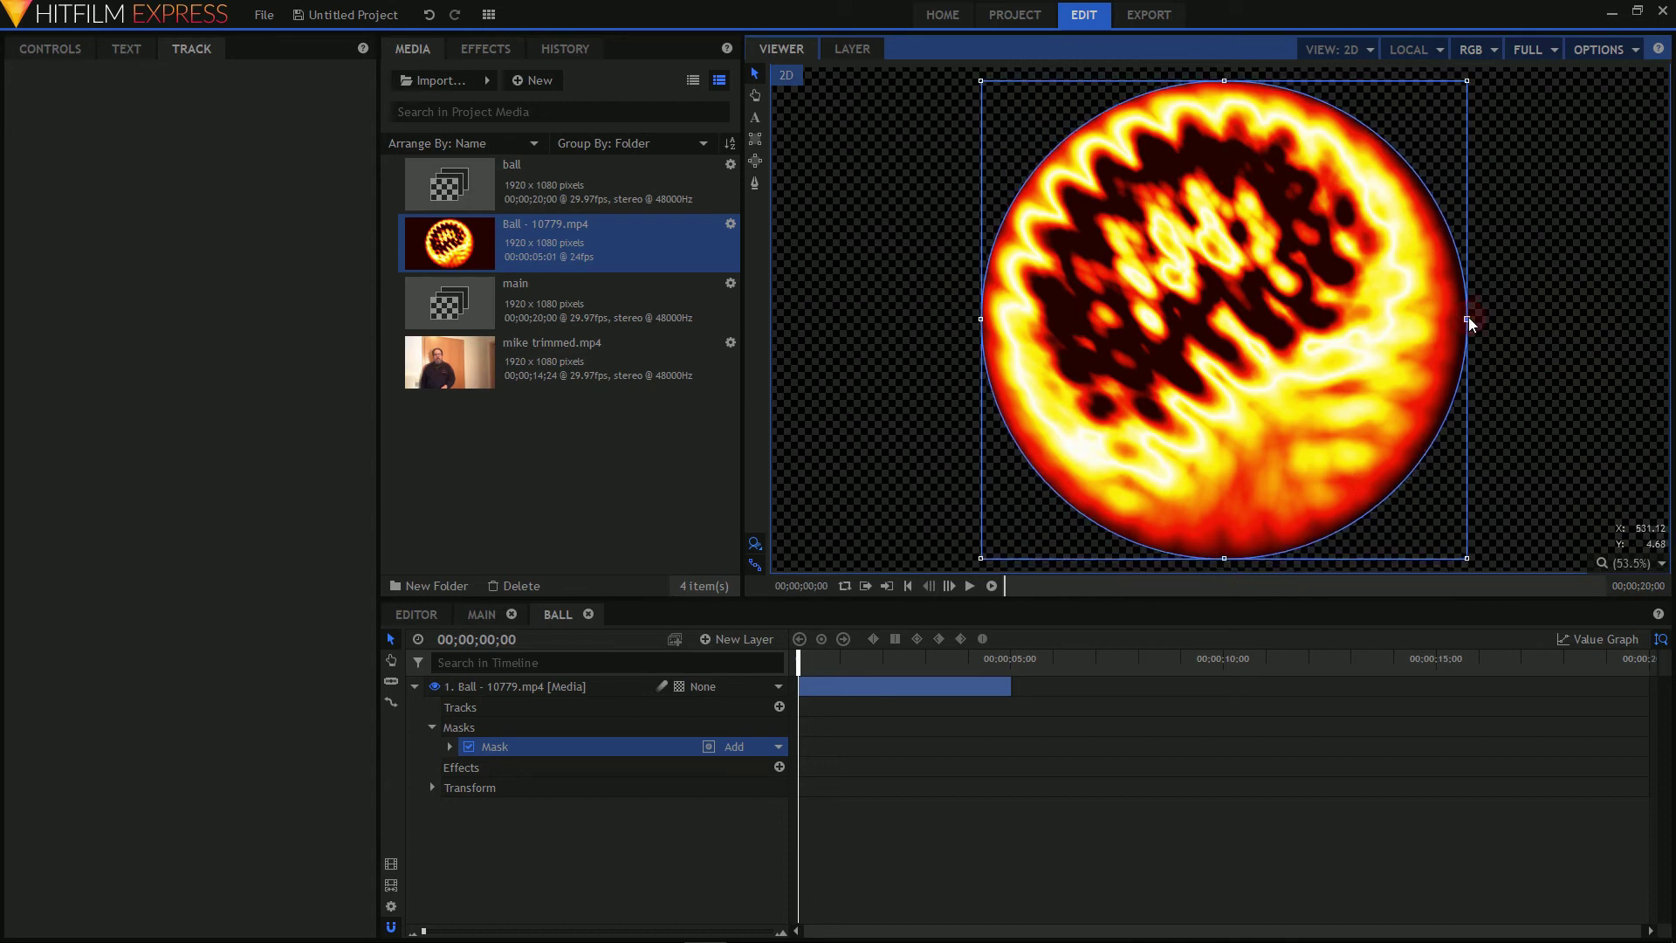
pyautogui.click(1467, 317)
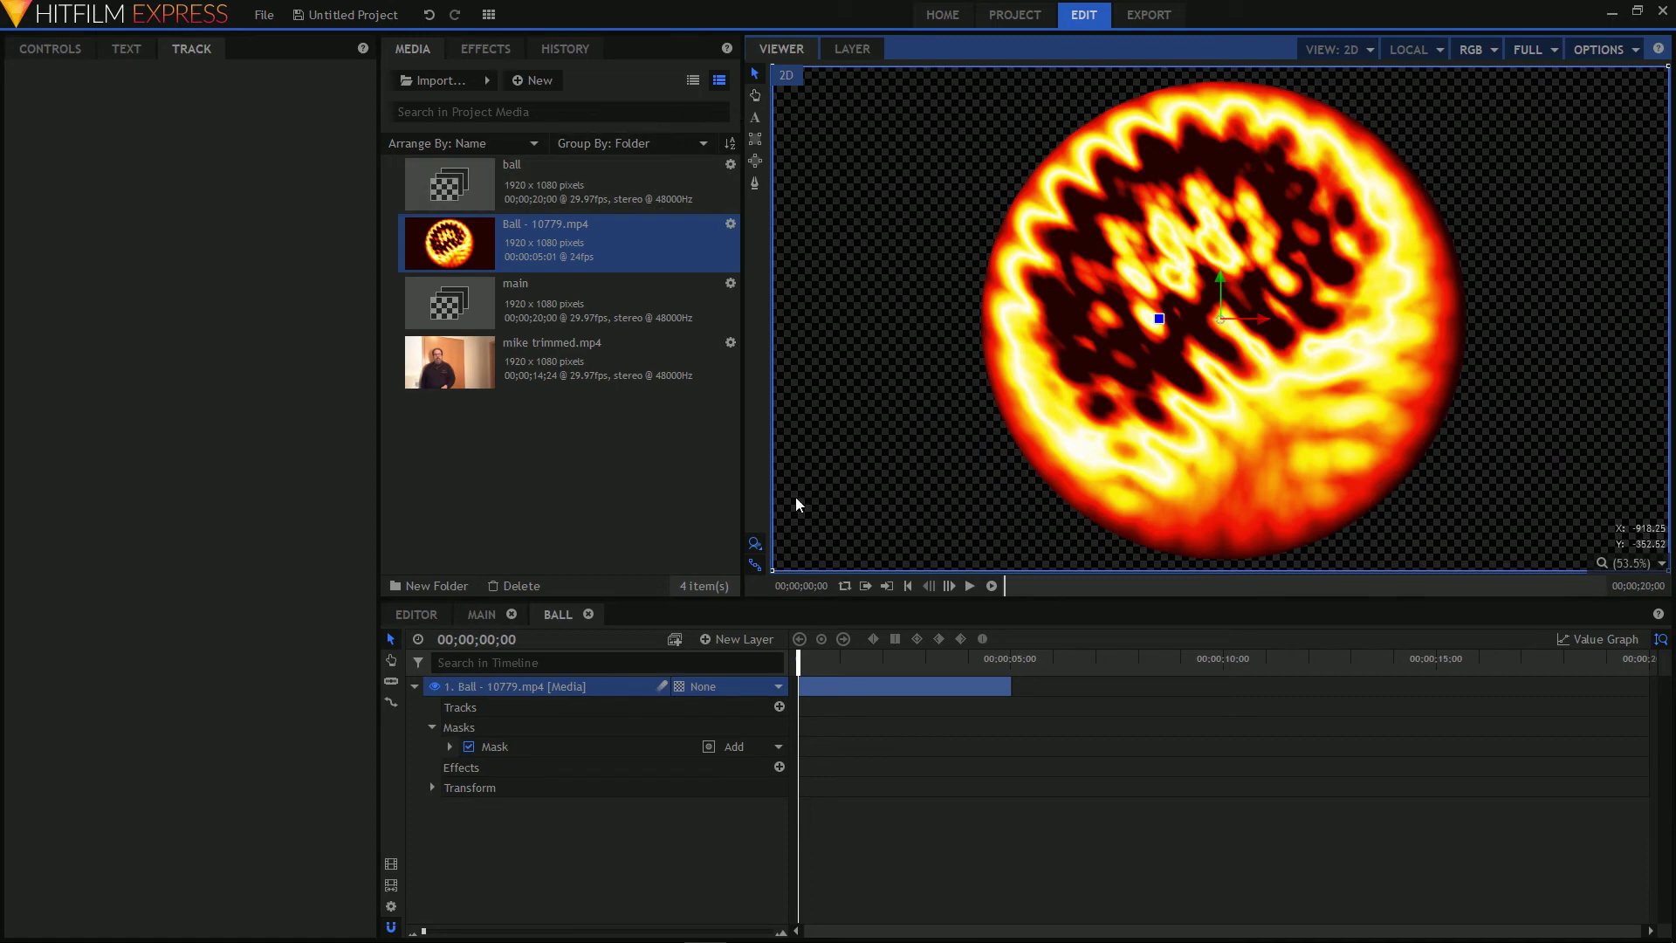
pyautogui.click(500, 749)
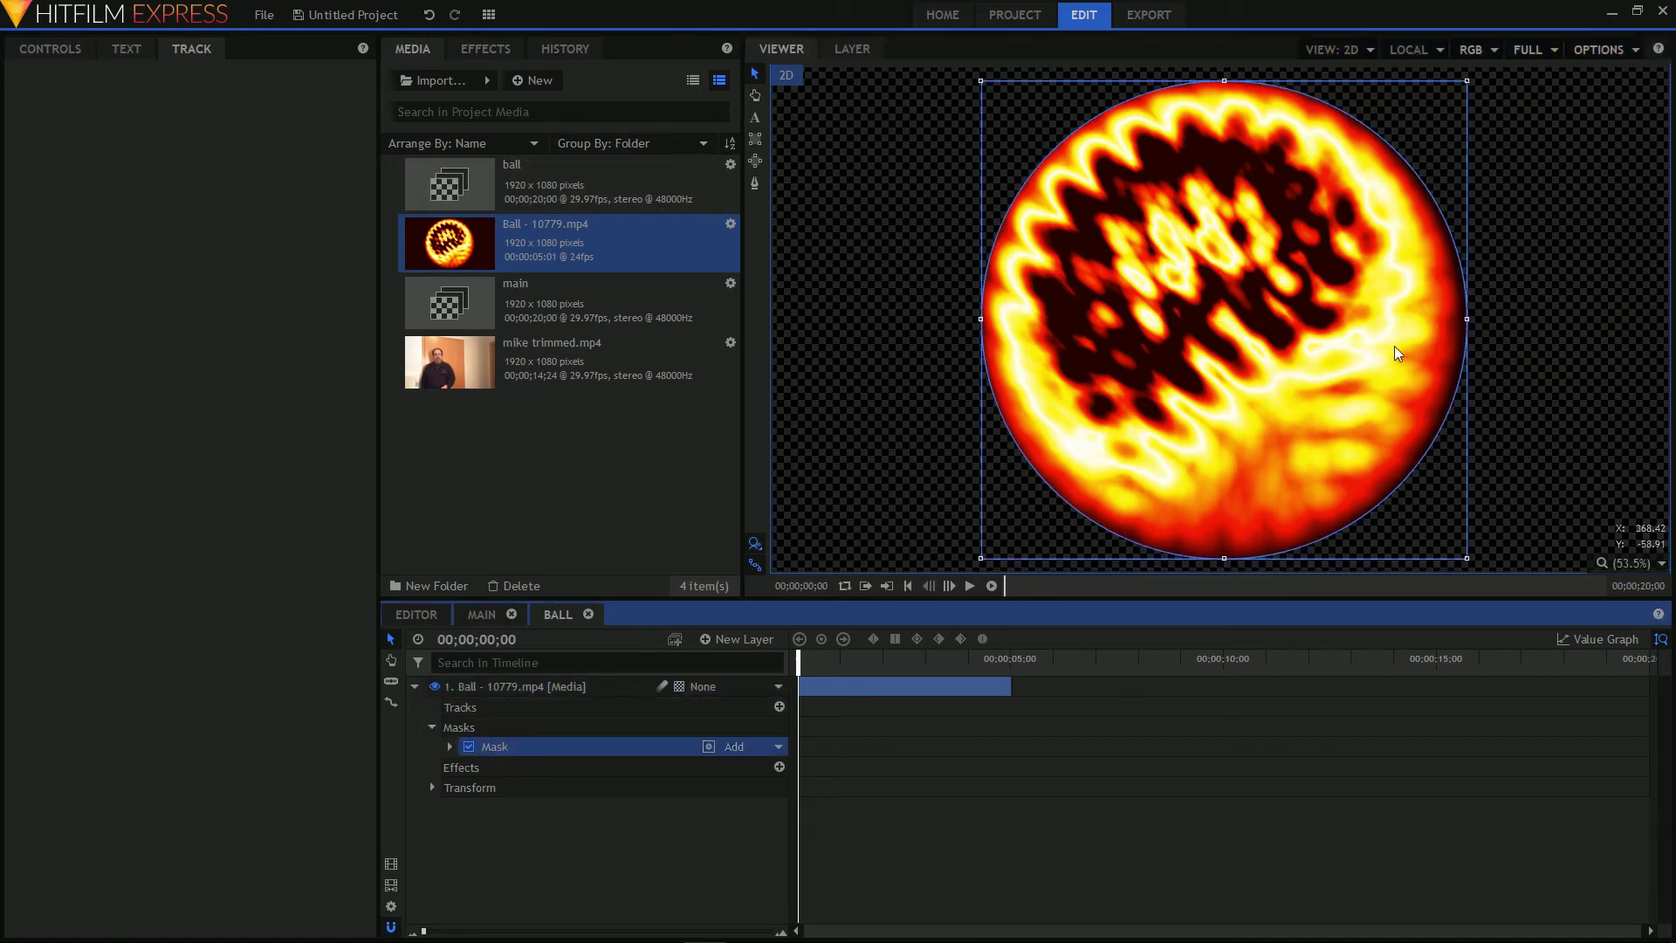
pyautogui.moveTo(1467, 322); pyautogui.dragTo(1460, 323)
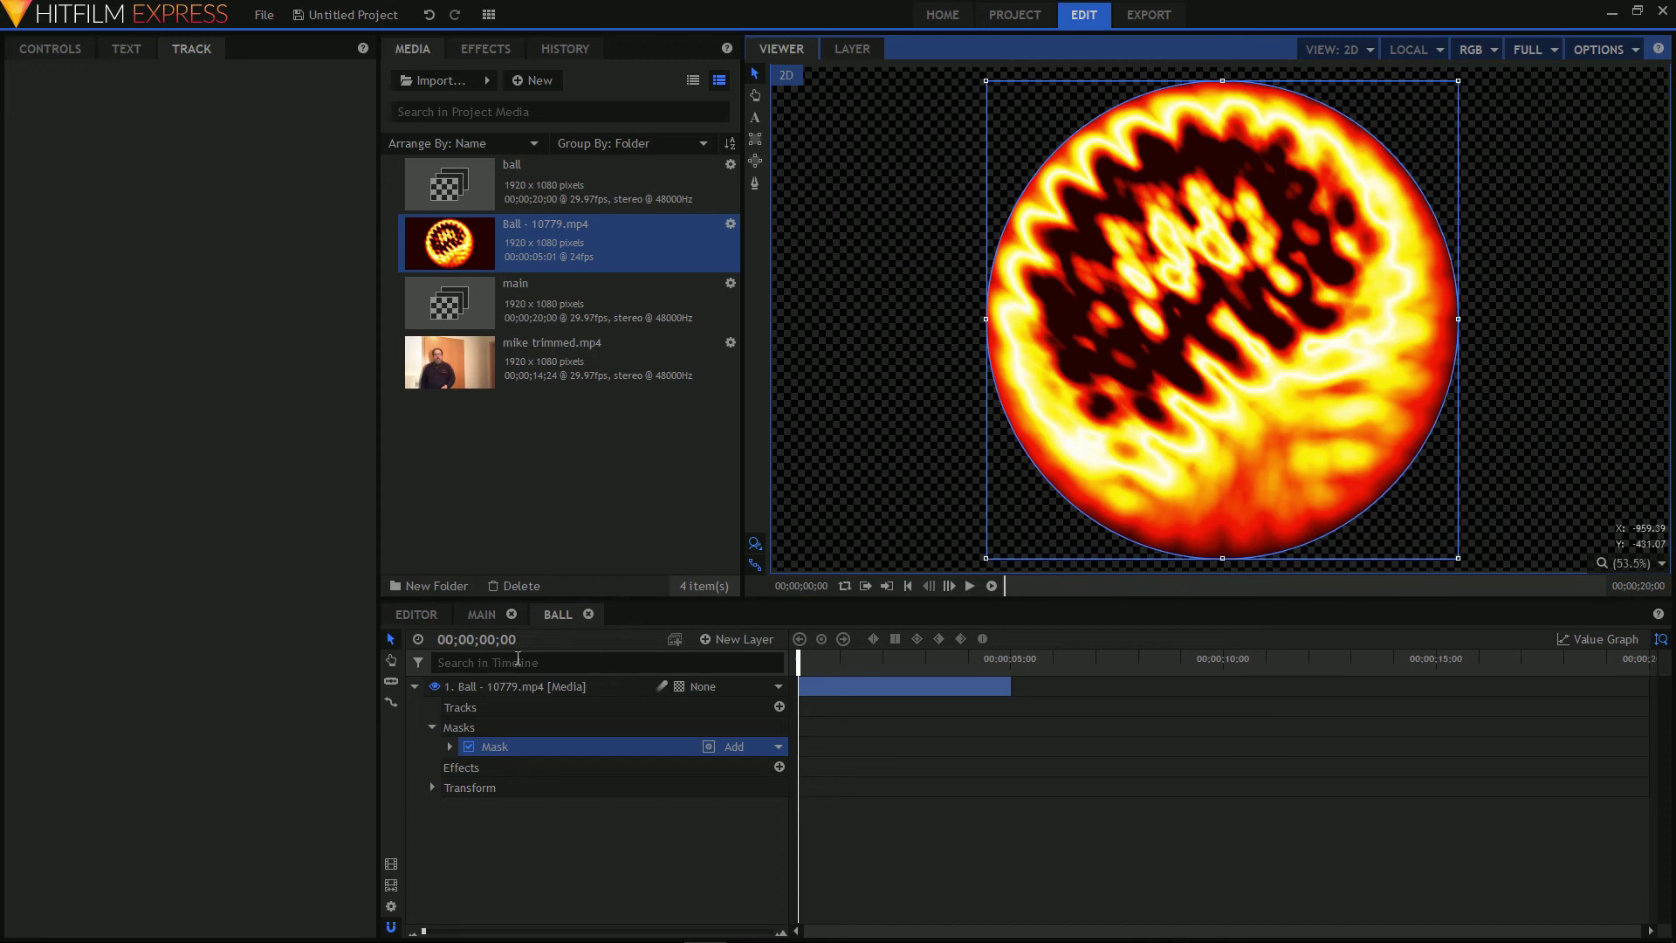
# Step: Add the ball composite as the top layer of the main composite at 00;00;01;04
pyautogui.click(483, 616)
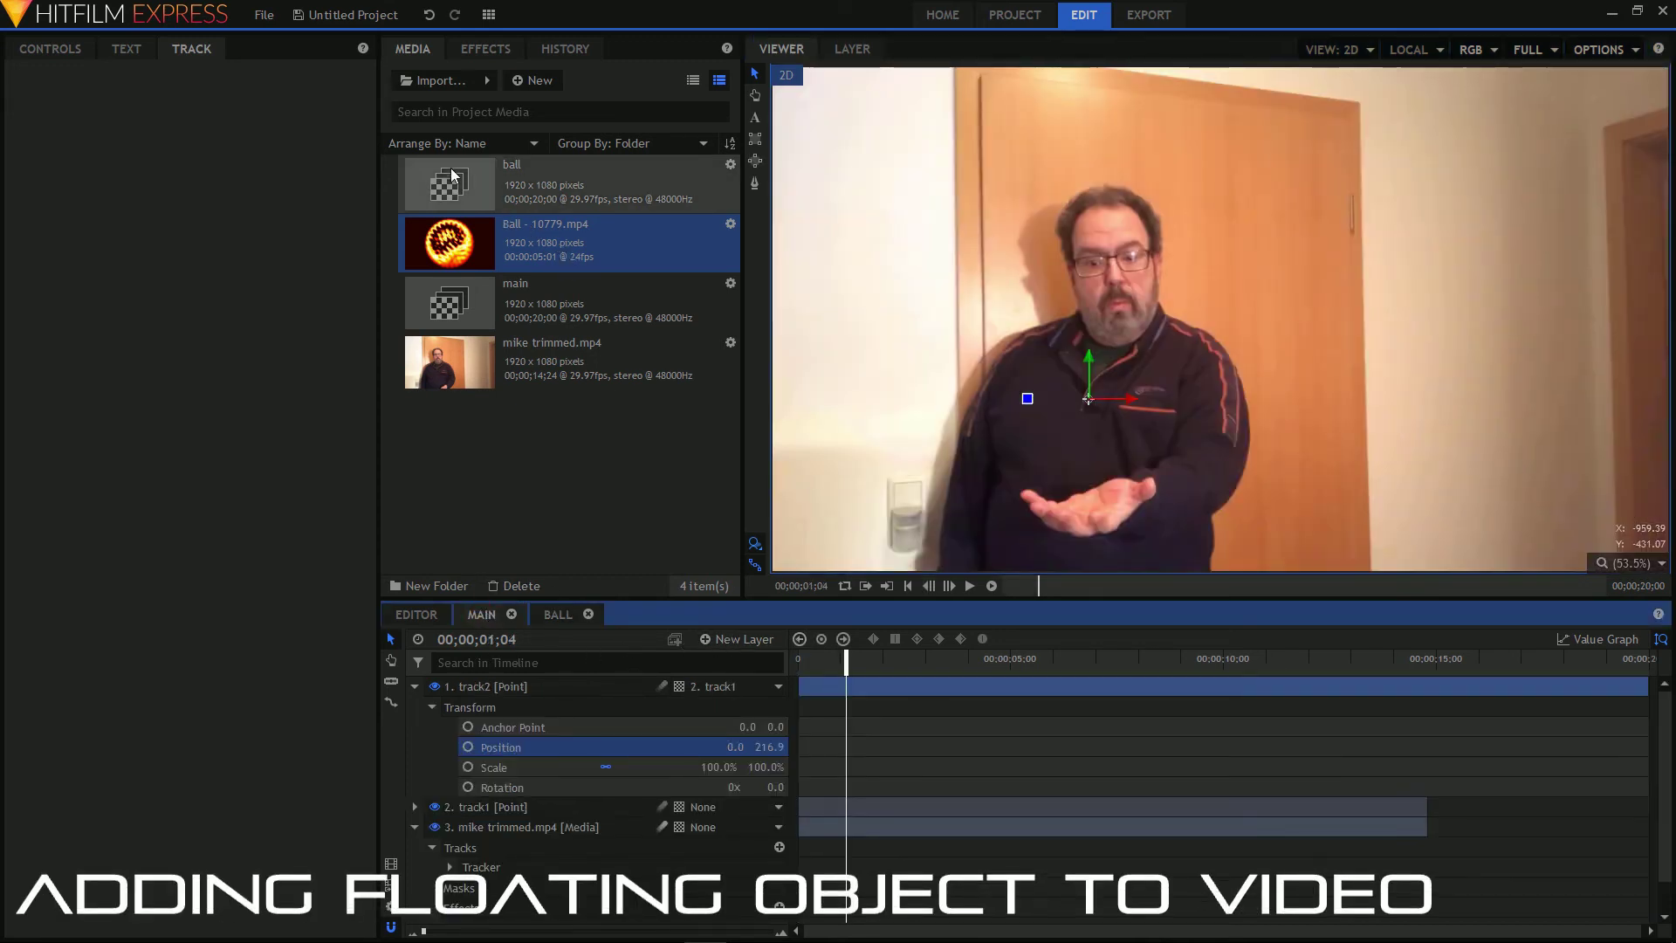
pyautogui.moveTo(471, 175); pyautogui.dragTo(771, 605)
pyautogui.click(852, 687)
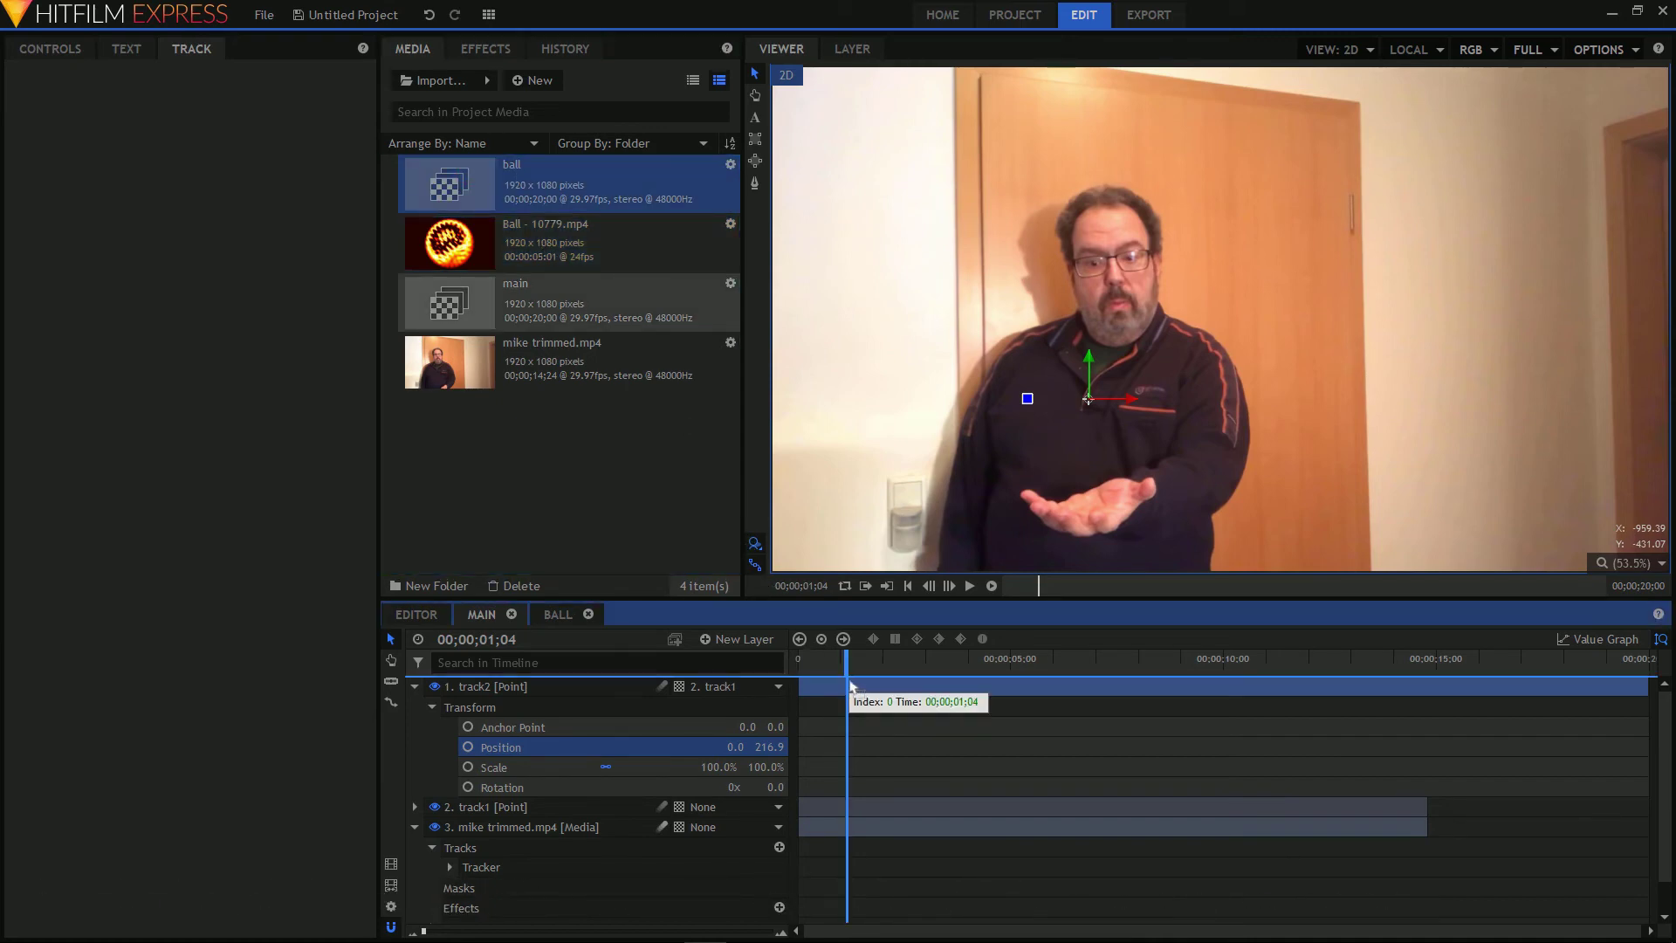
pyautogui.moveTo(851, 687); pyautogui.dragTo(847, 685)
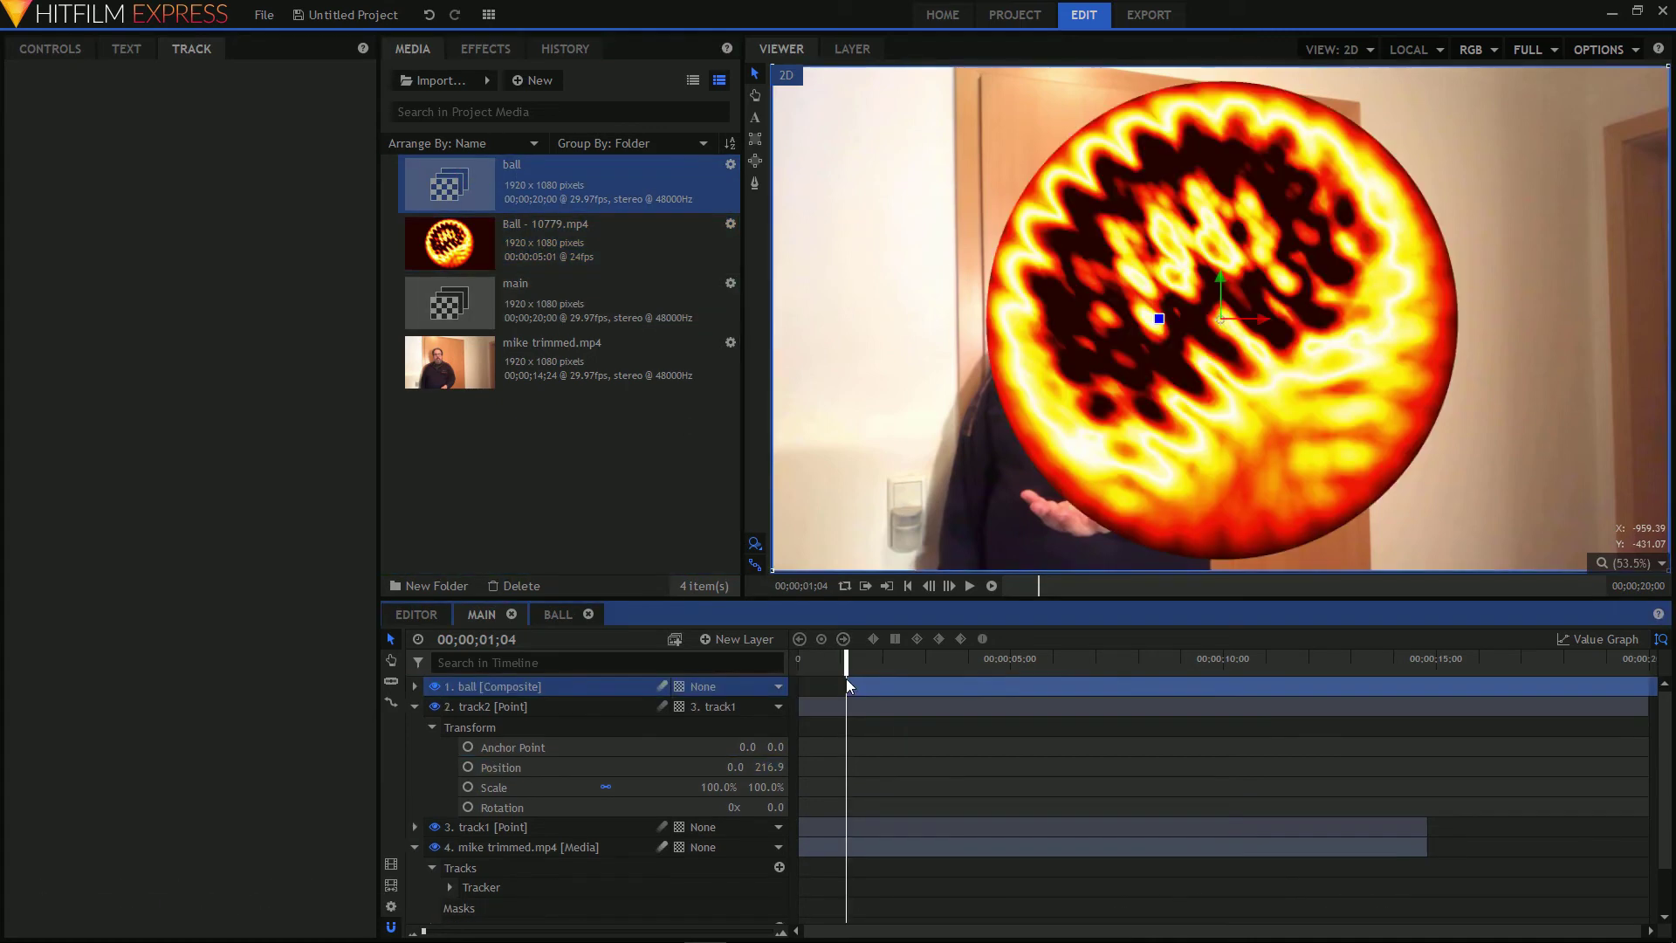
# Step: Scale the ball layer down to 18%
pyautogui.click(416, 687)
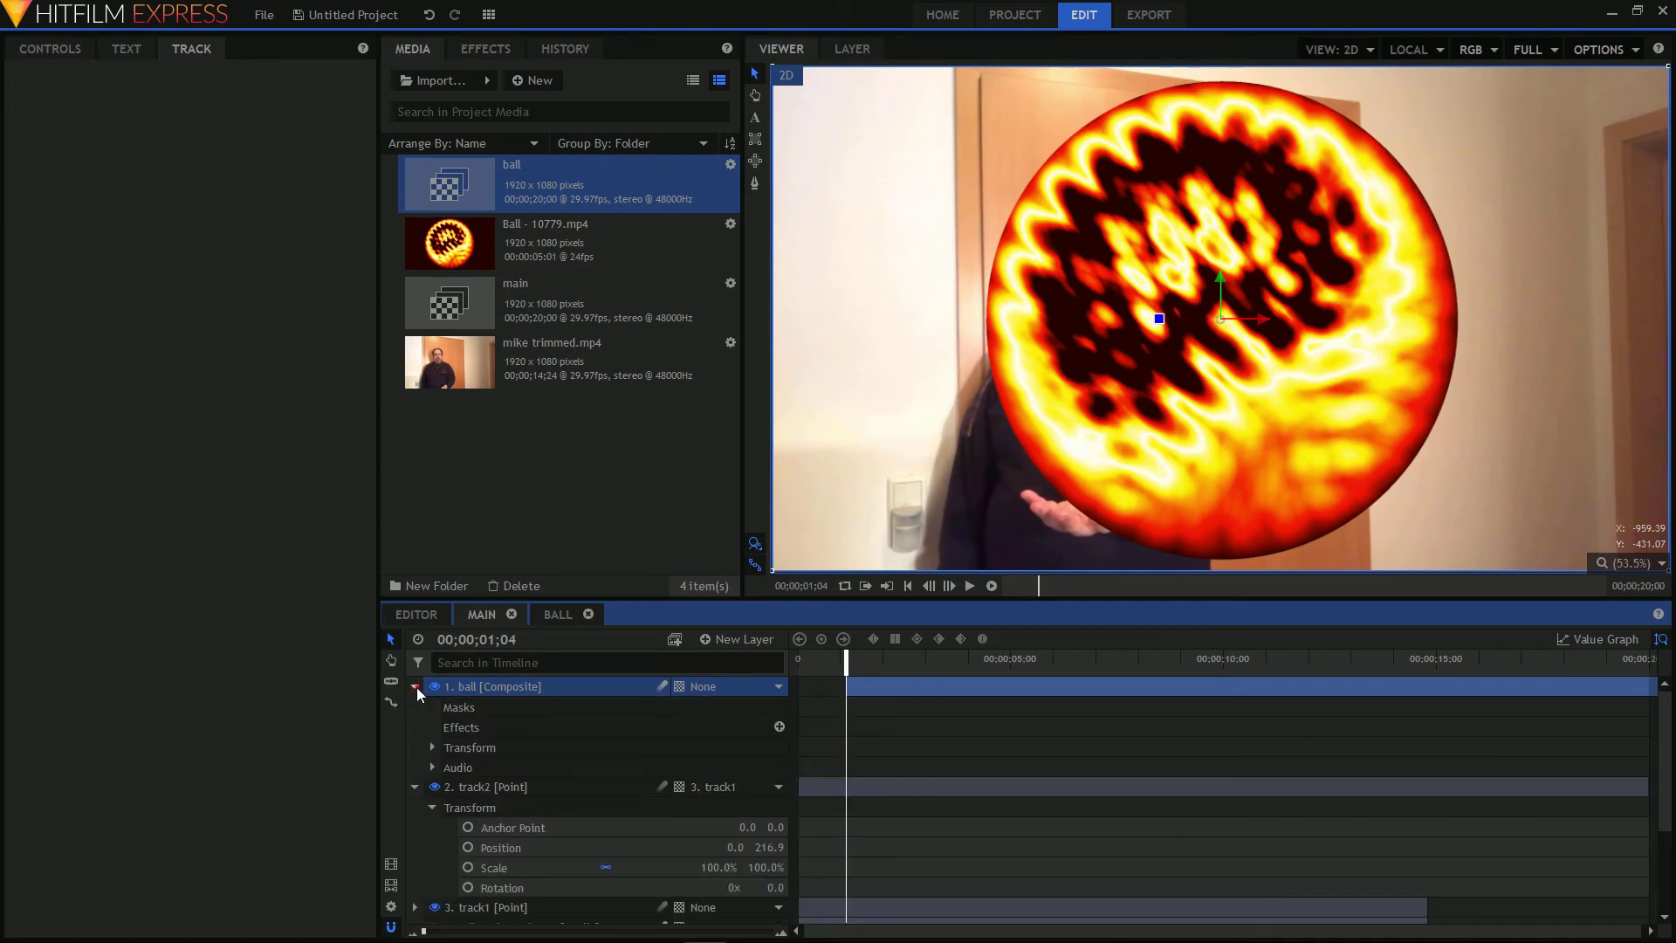
pyautogui.click(431, 747)
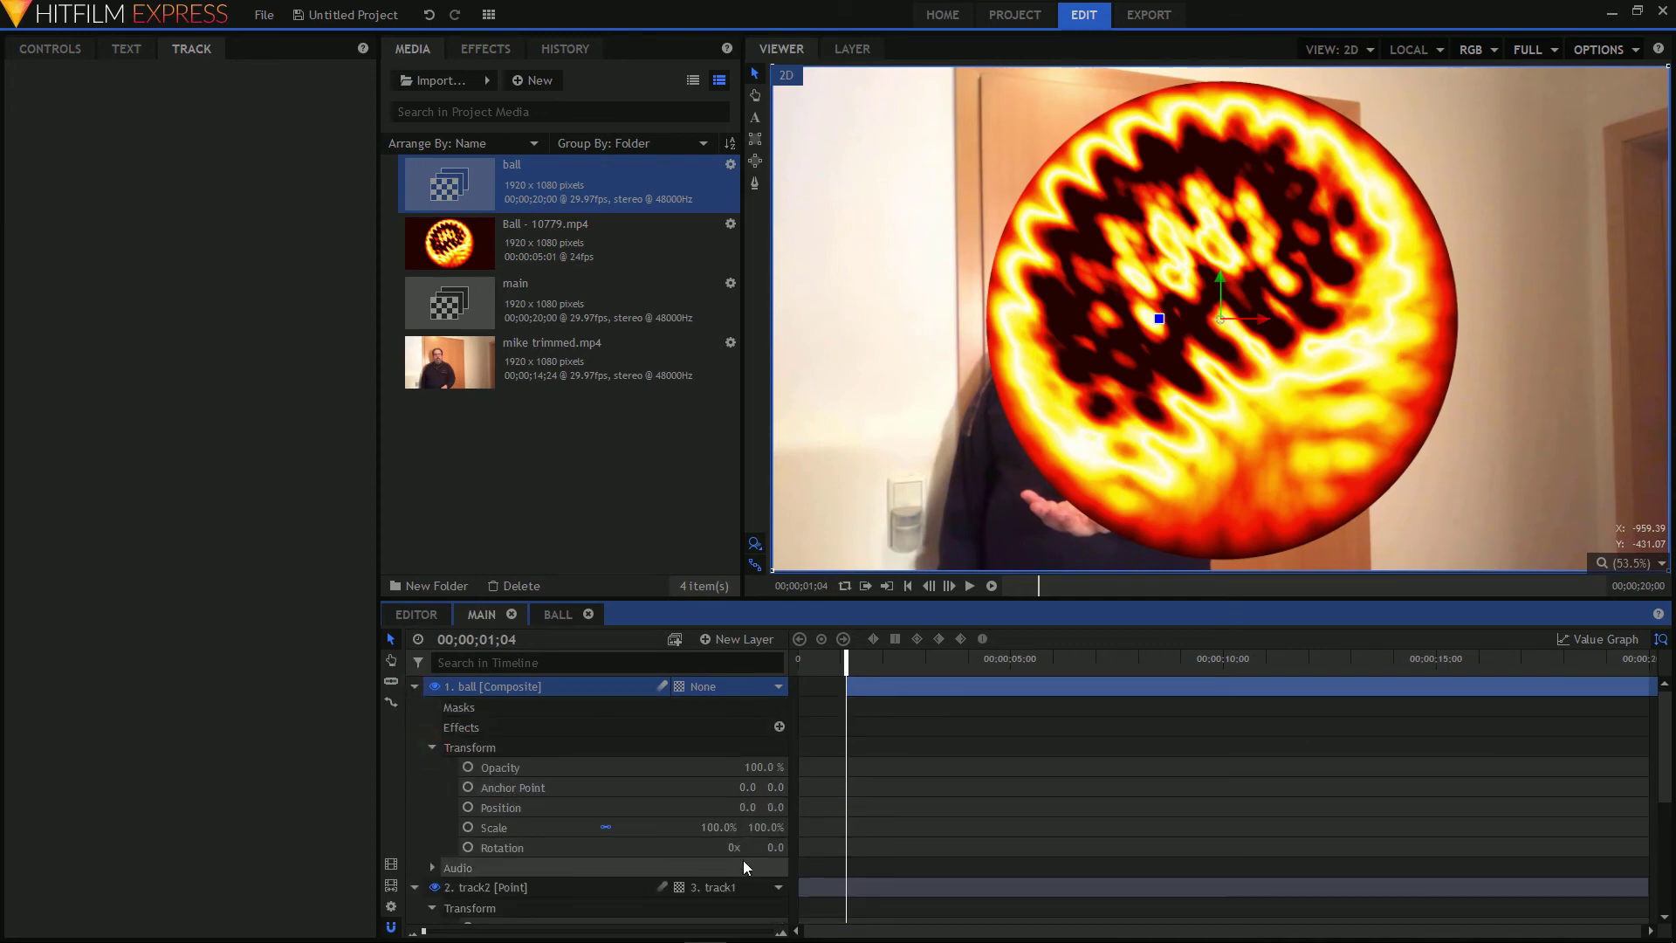
pyautogui.moveTo(726, 826); pyautogui.dragTo(654, 827)
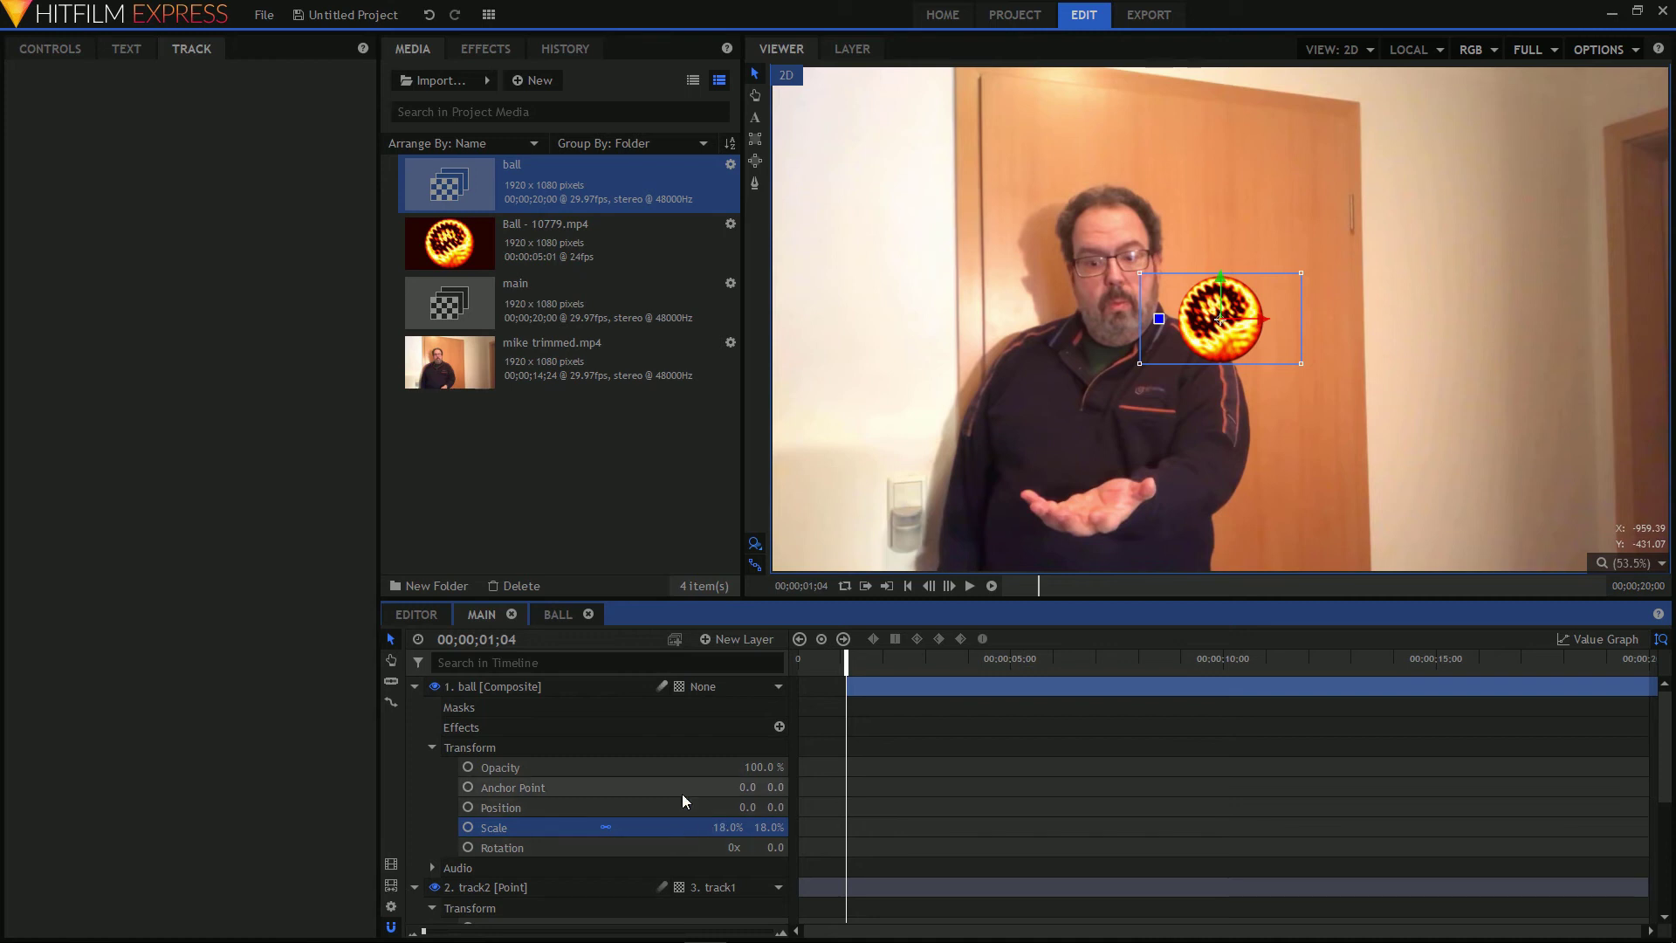
# Step: Parent the ball layer to track2 and set its Position to 0, 0
pyautogui.click(779, 688)
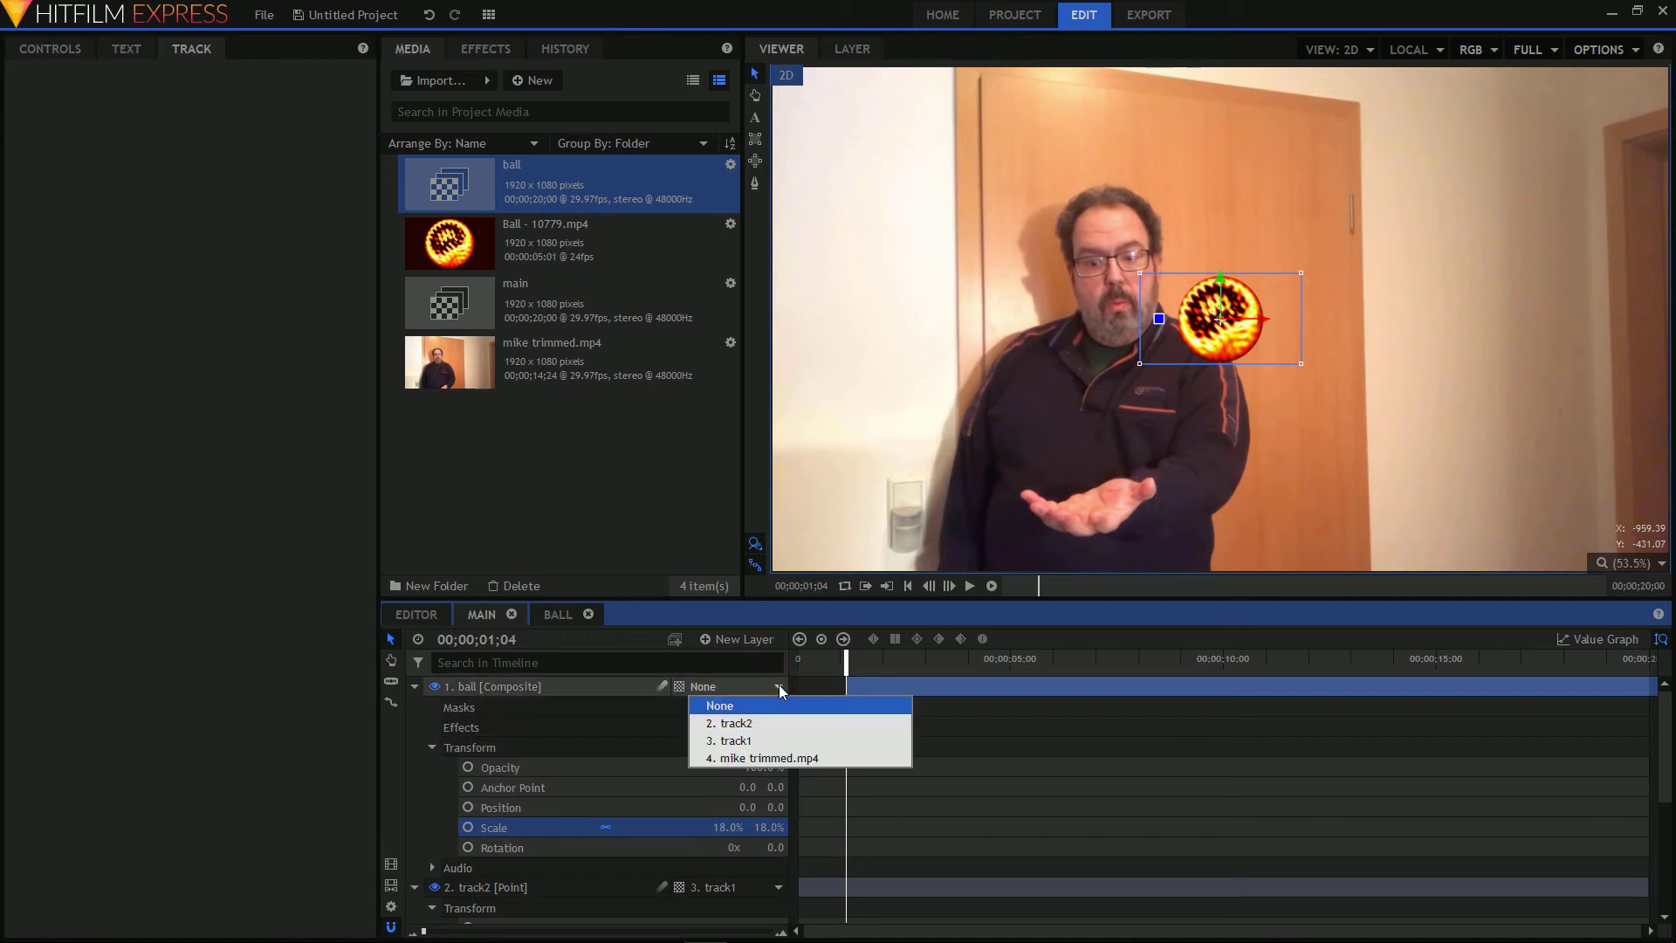
pyautogui.click(741, 724)
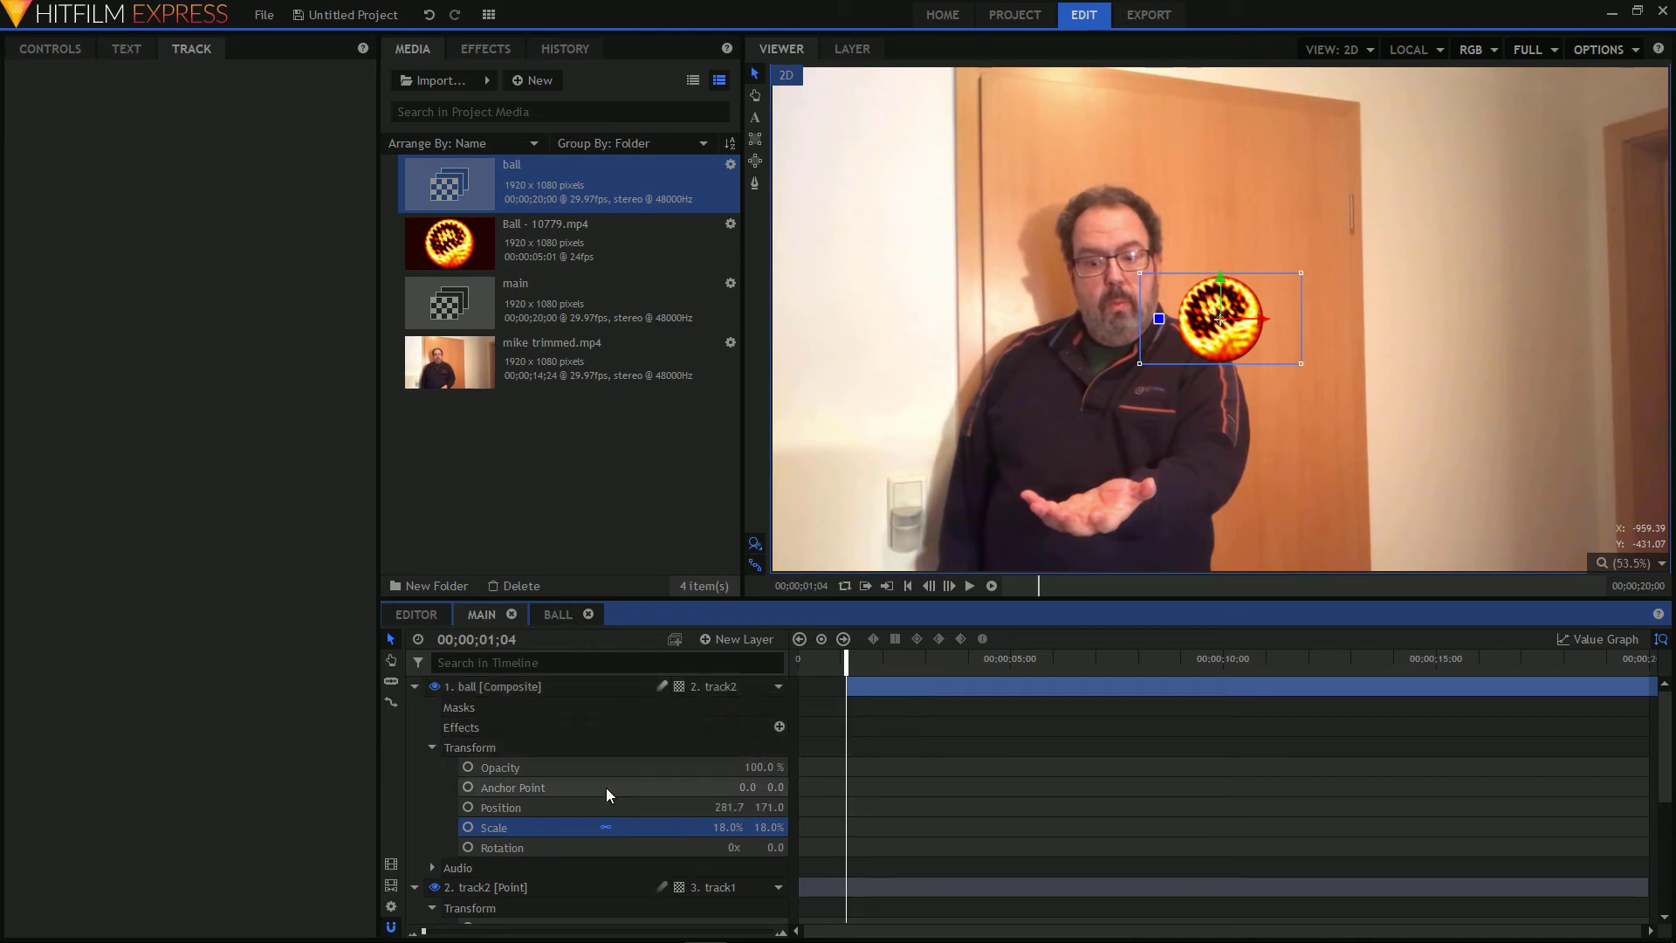
pyautogui.click(723, 806)
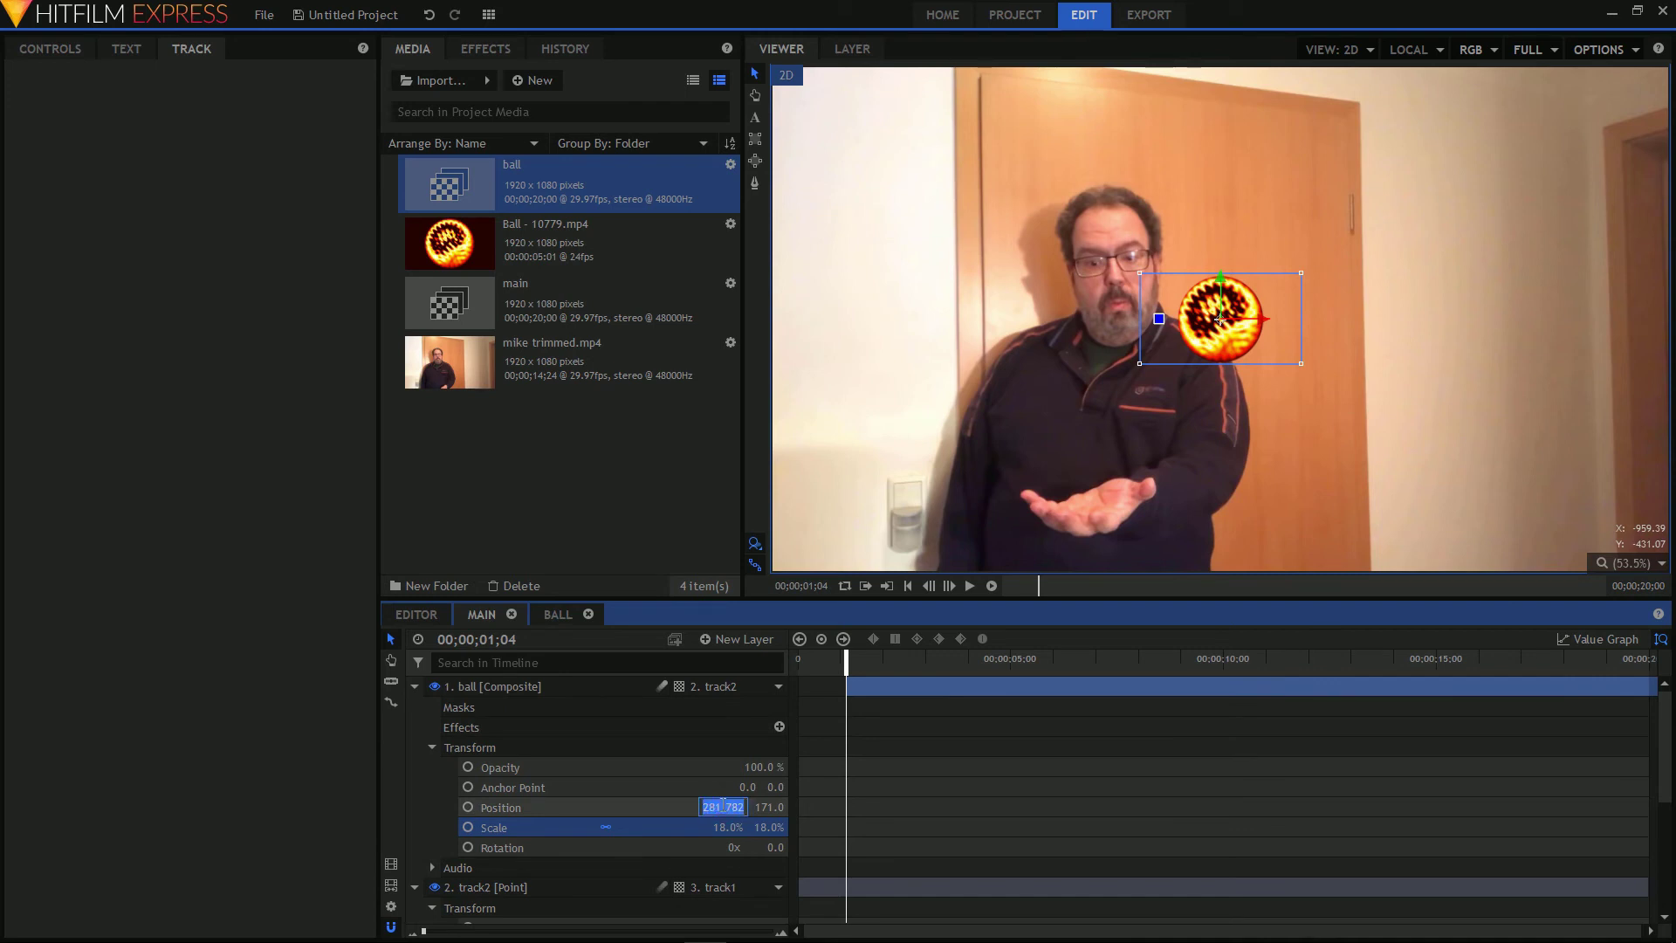
pyautogui.write('0')
pyautogui.press('Return')
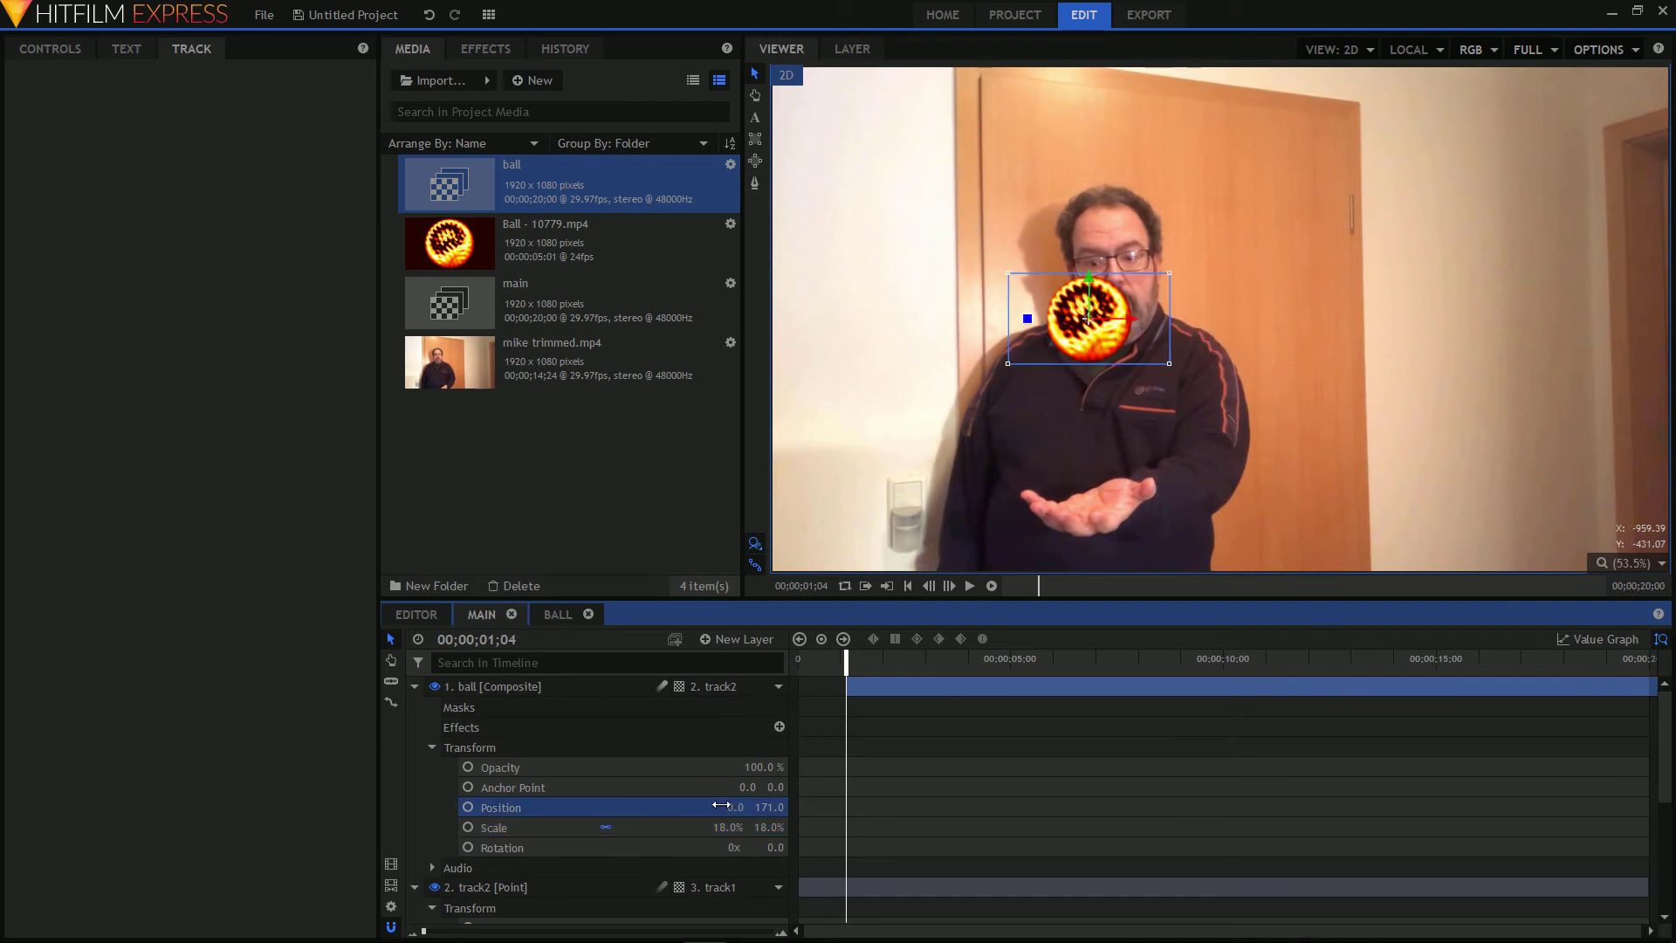
pyautogui.click(773, 807)
pyautogui.write('0')
pyautogui.press('Return')
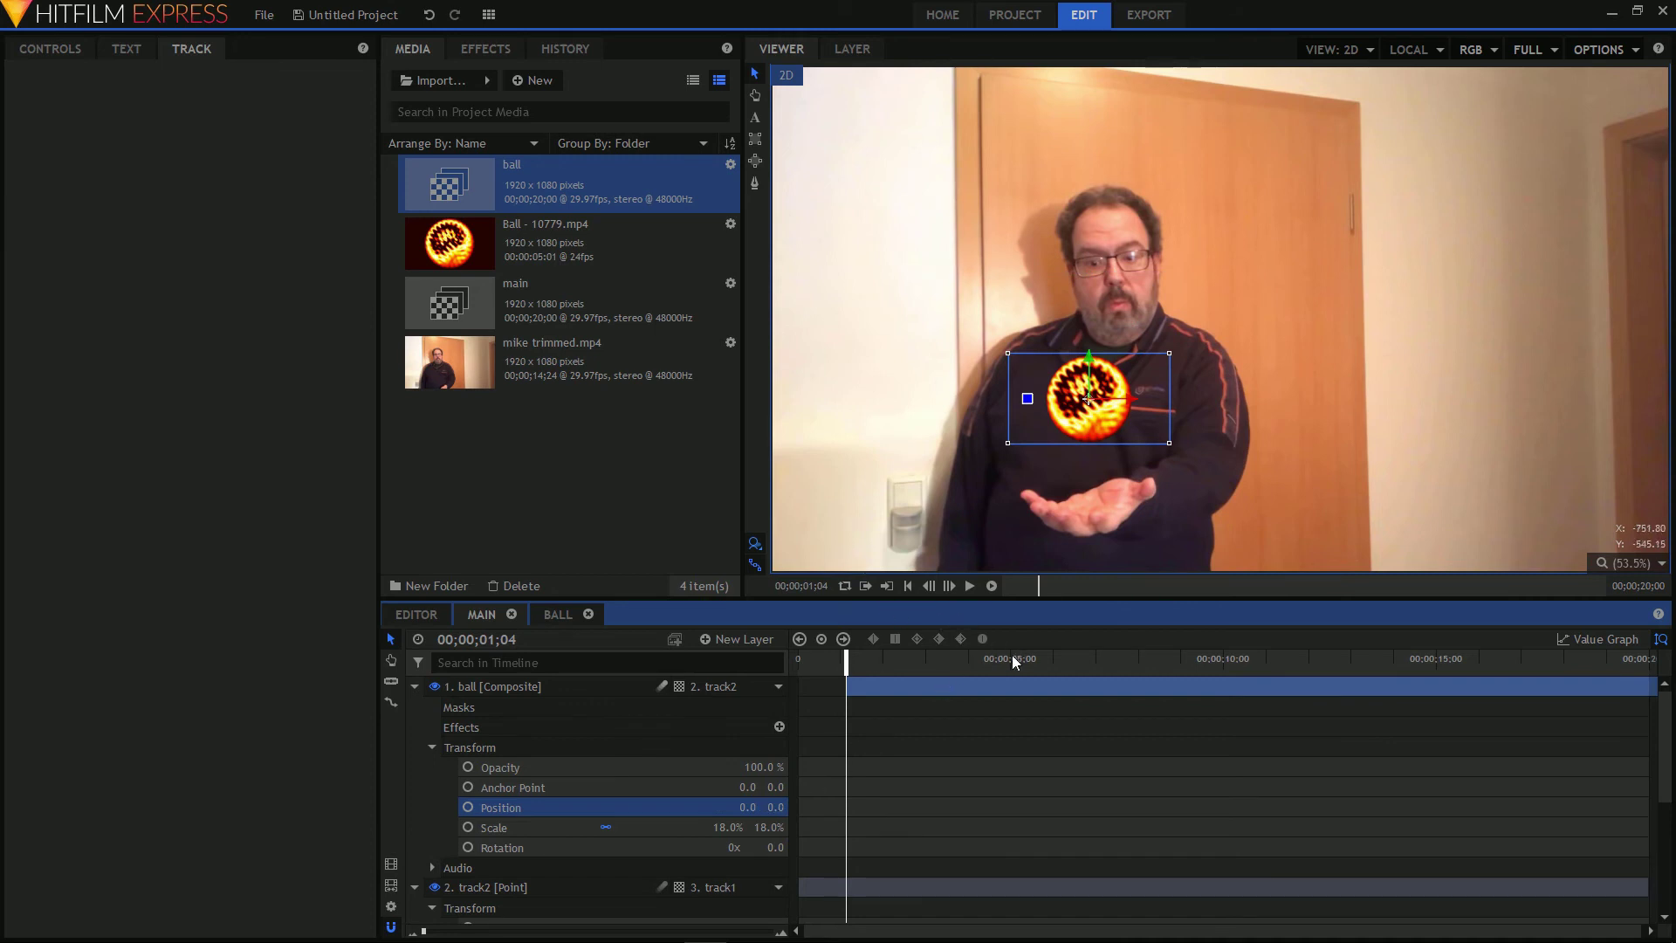
# Step: Play back to check the fireball tracks the palm, then return near the start
pyautogui.click(968, 587)
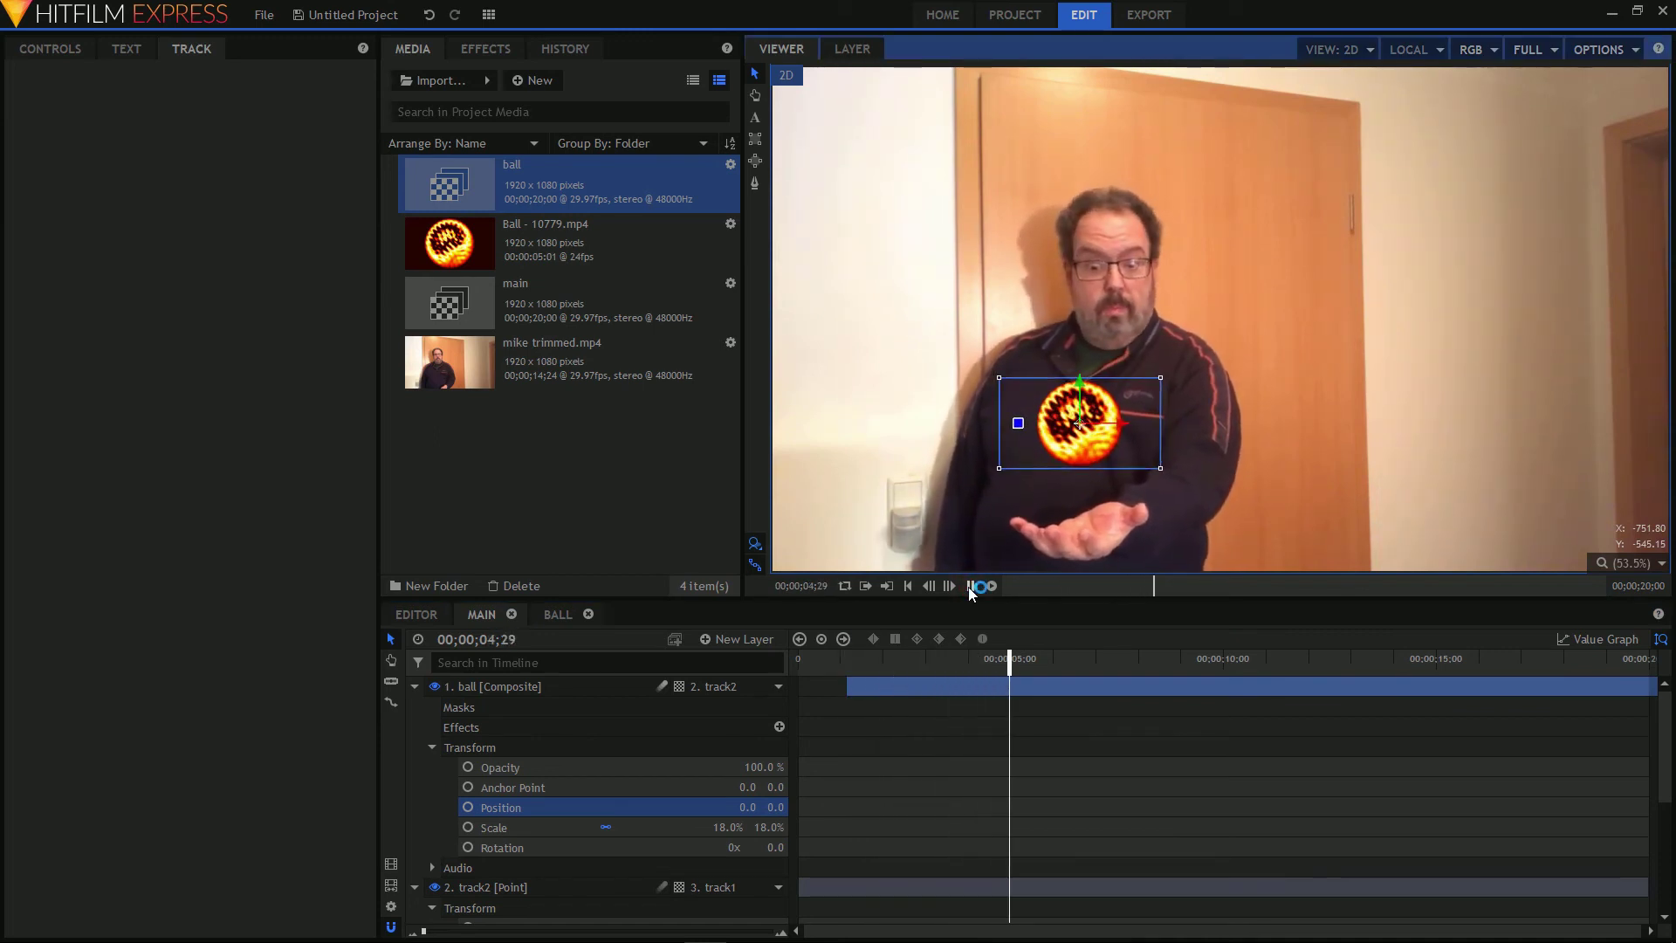
pyautogui.click(970, 587)
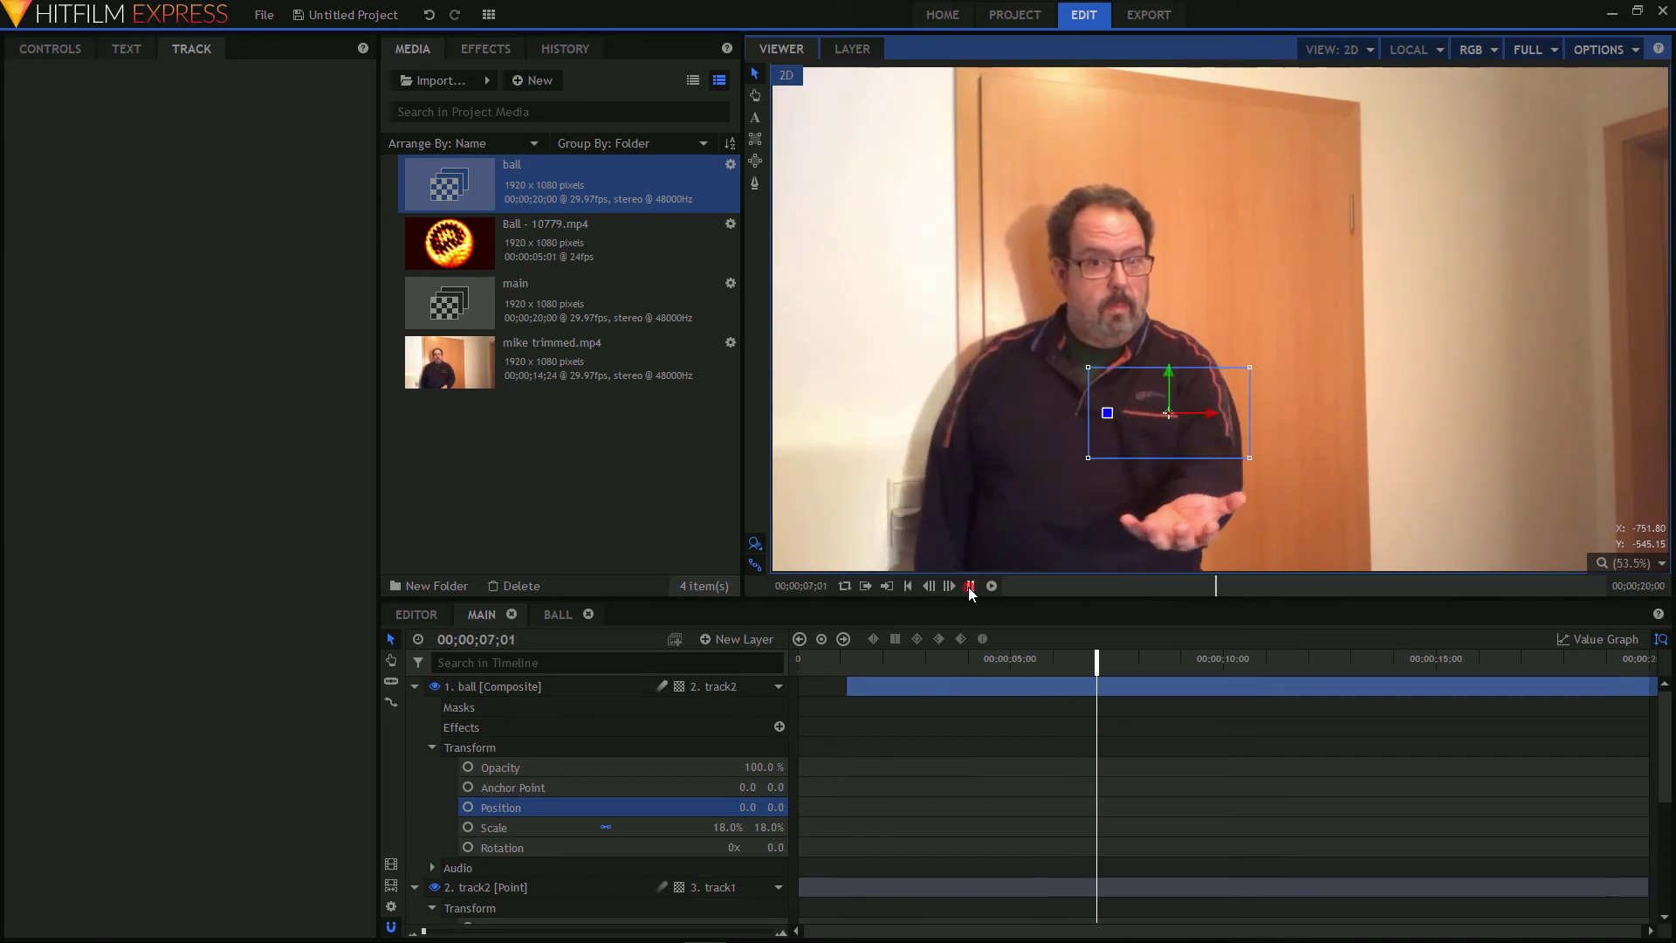
pyautogui.click(852, 657)
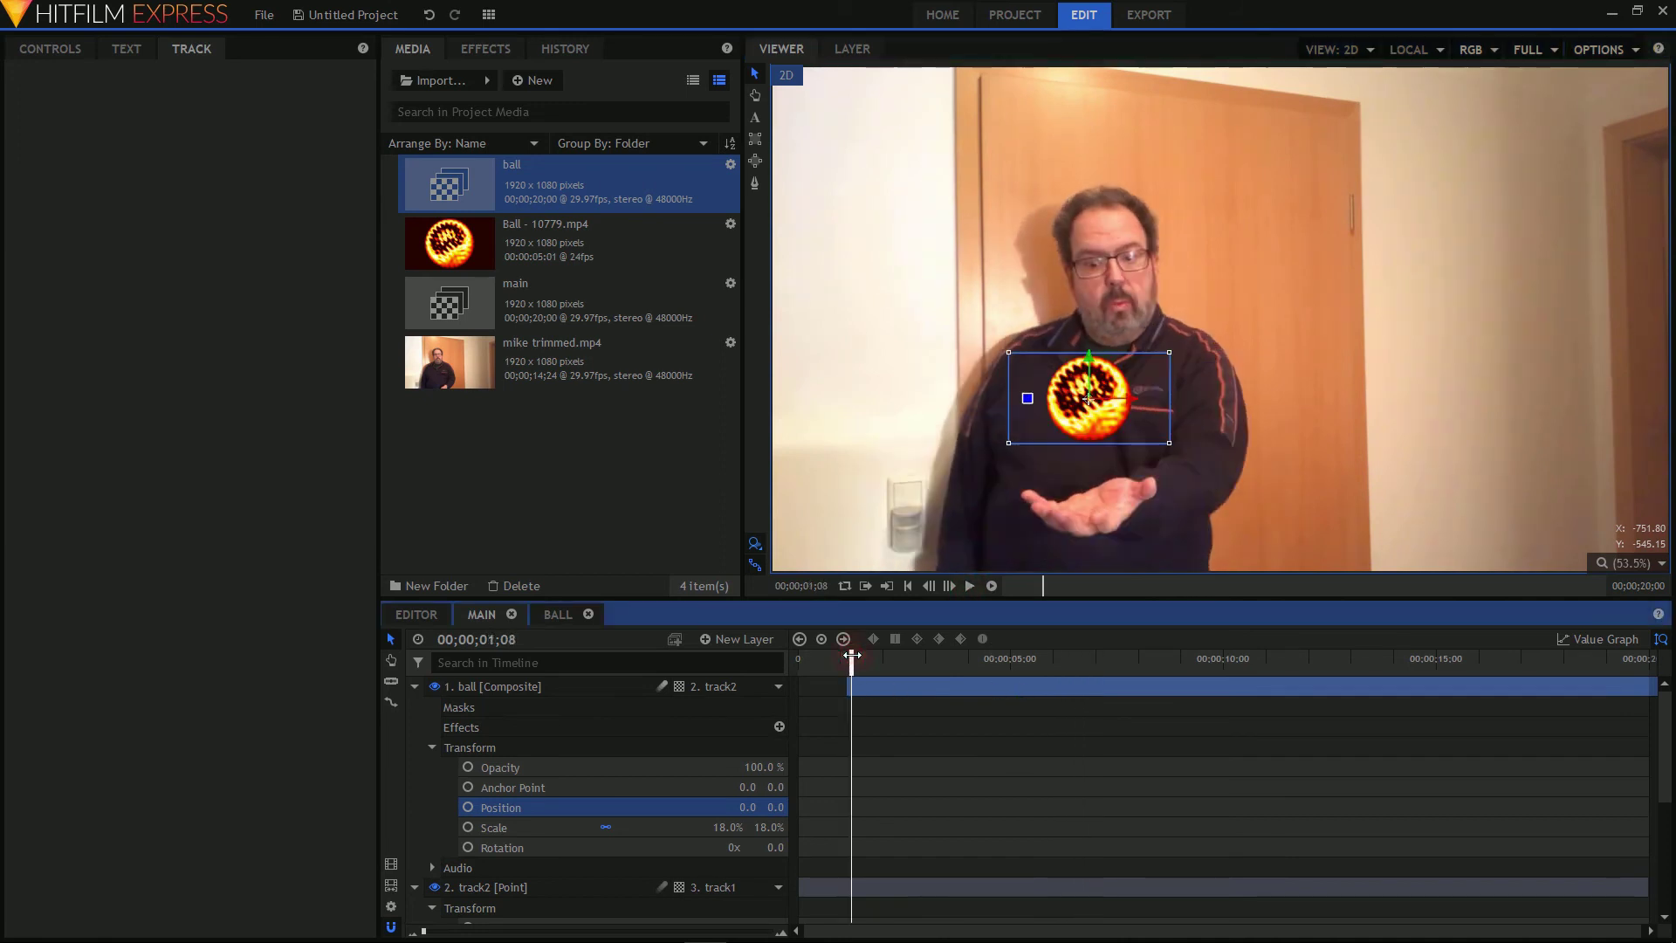
# Step: Set the Ball - 10779.mp4 layer's Speed/Duration to 00:00:15:01, slowing it to 33.48%
pyautogui.click(555, 616)
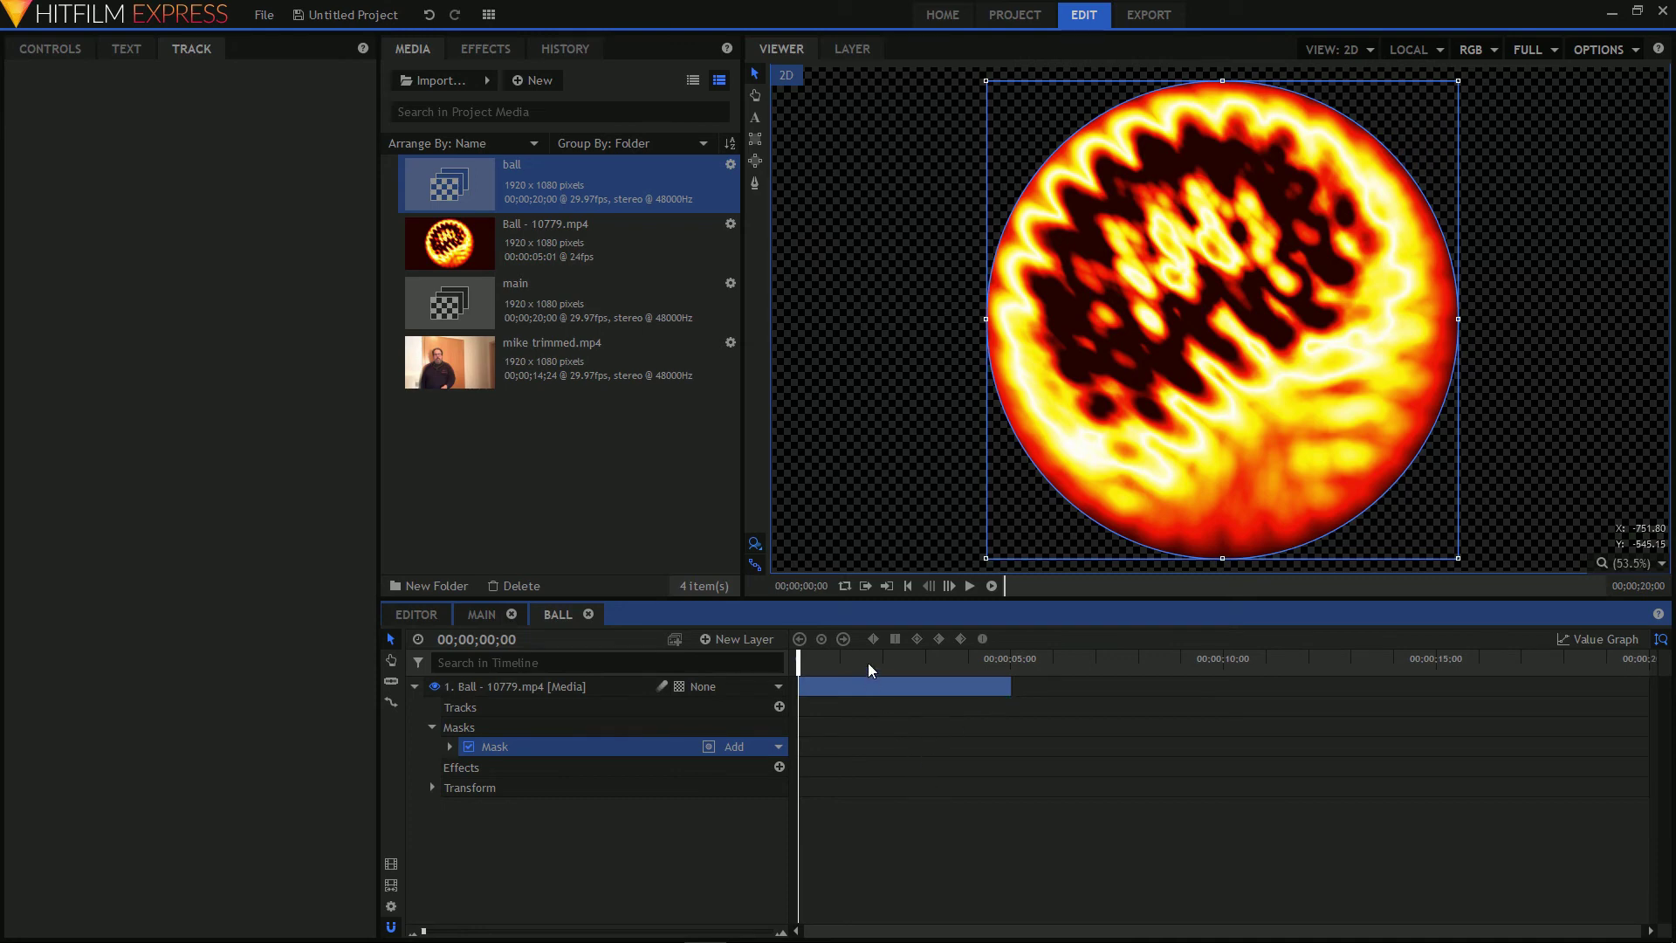
pyautogui.click(557, 691)
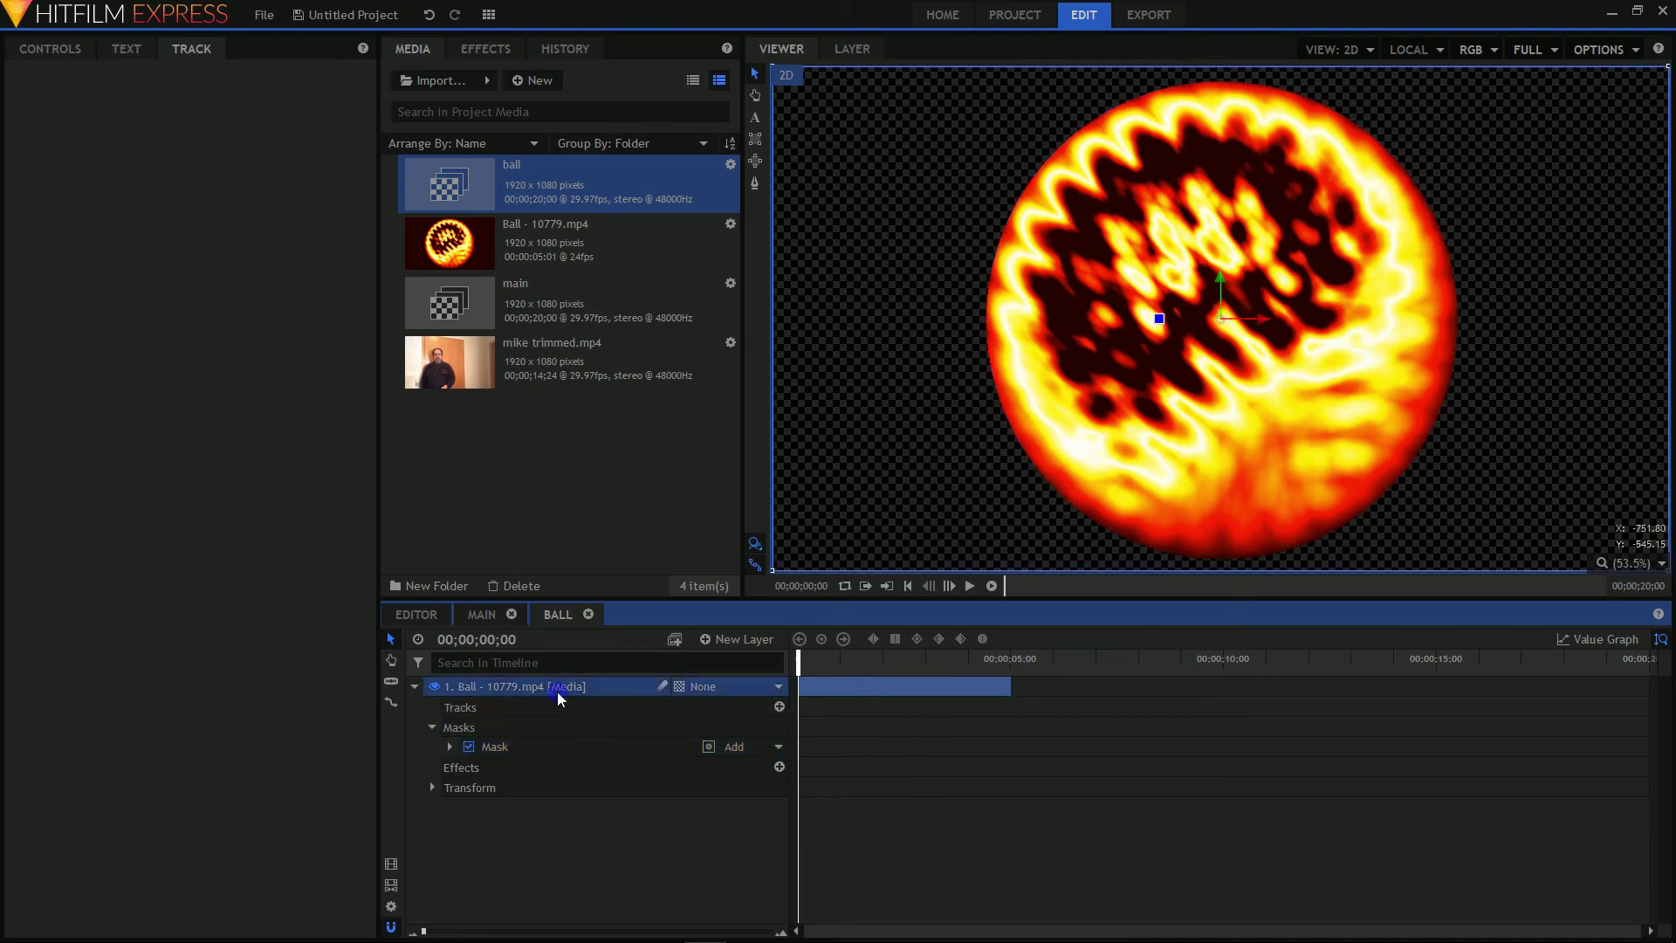
pyautogui.rightClick(557, 692)
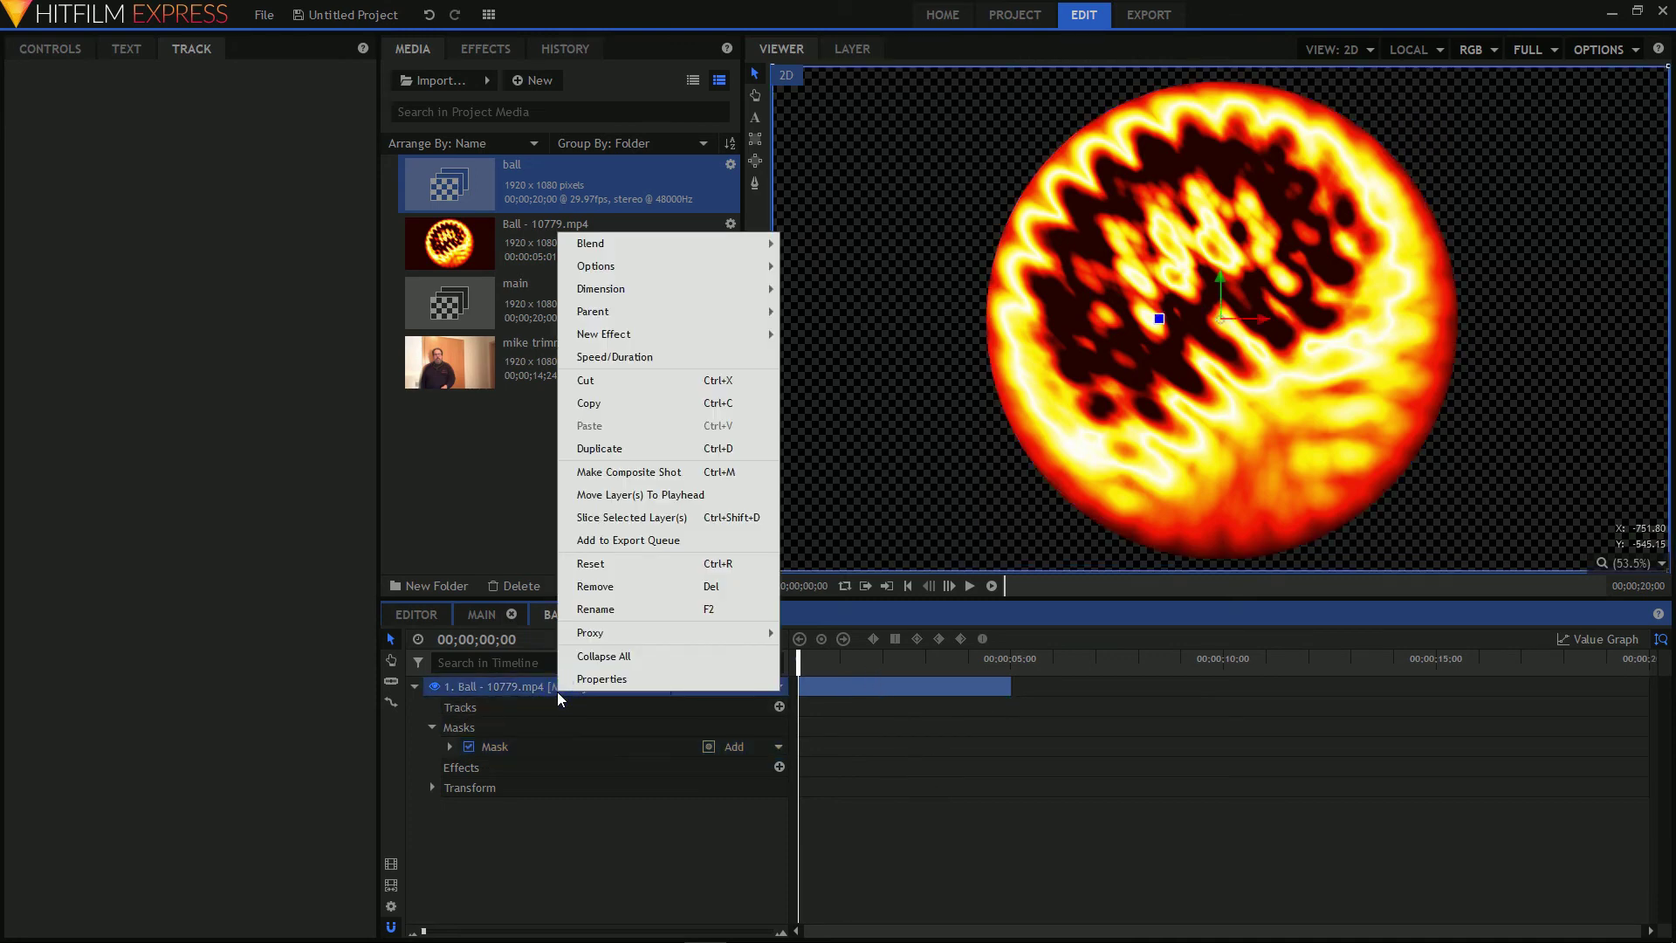
pyautogui.click(603, 357)
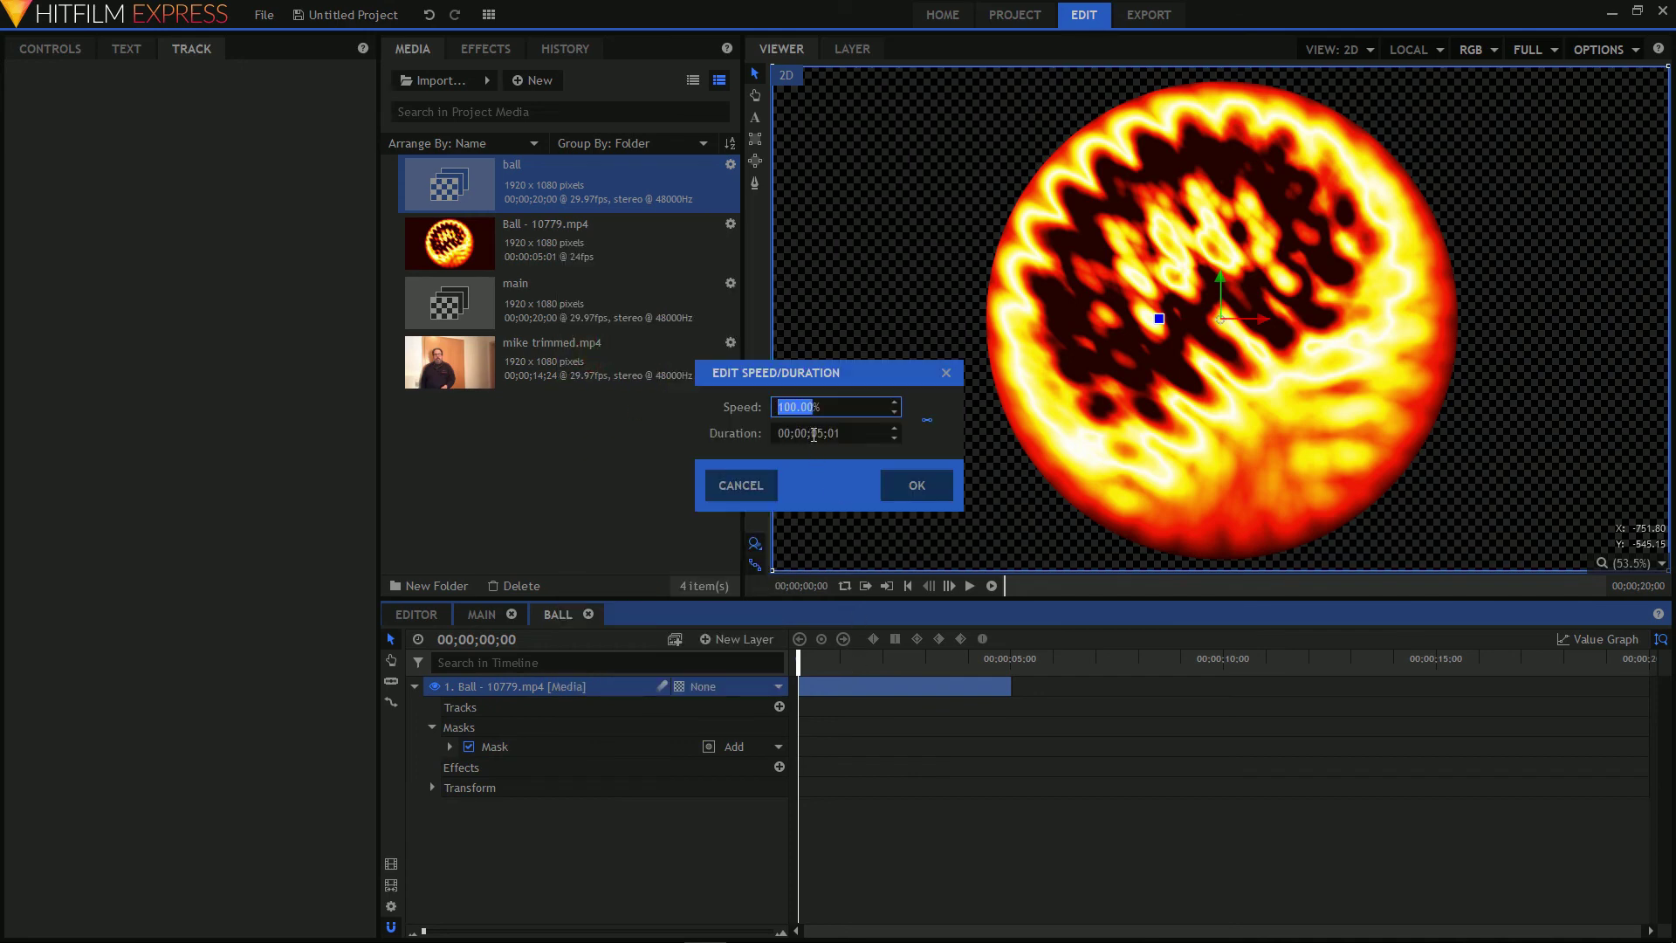
pyautogui.moveTo(811, 434); pyautogui.dragTo(818, 434)
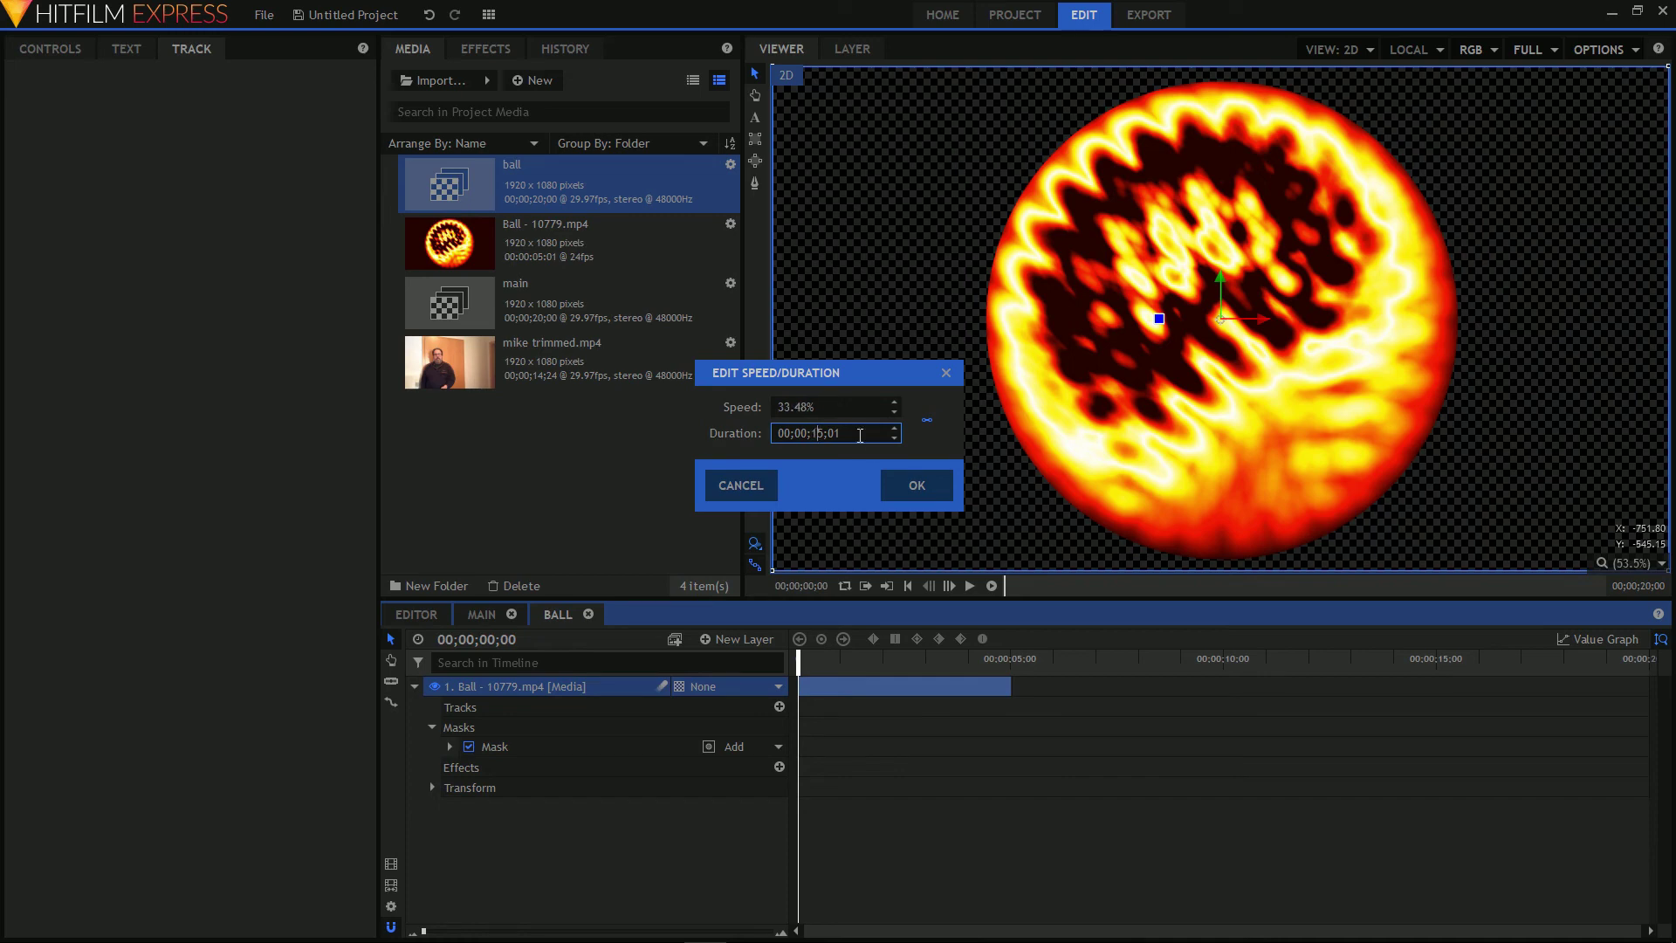
pyautogui.click(908, 494)
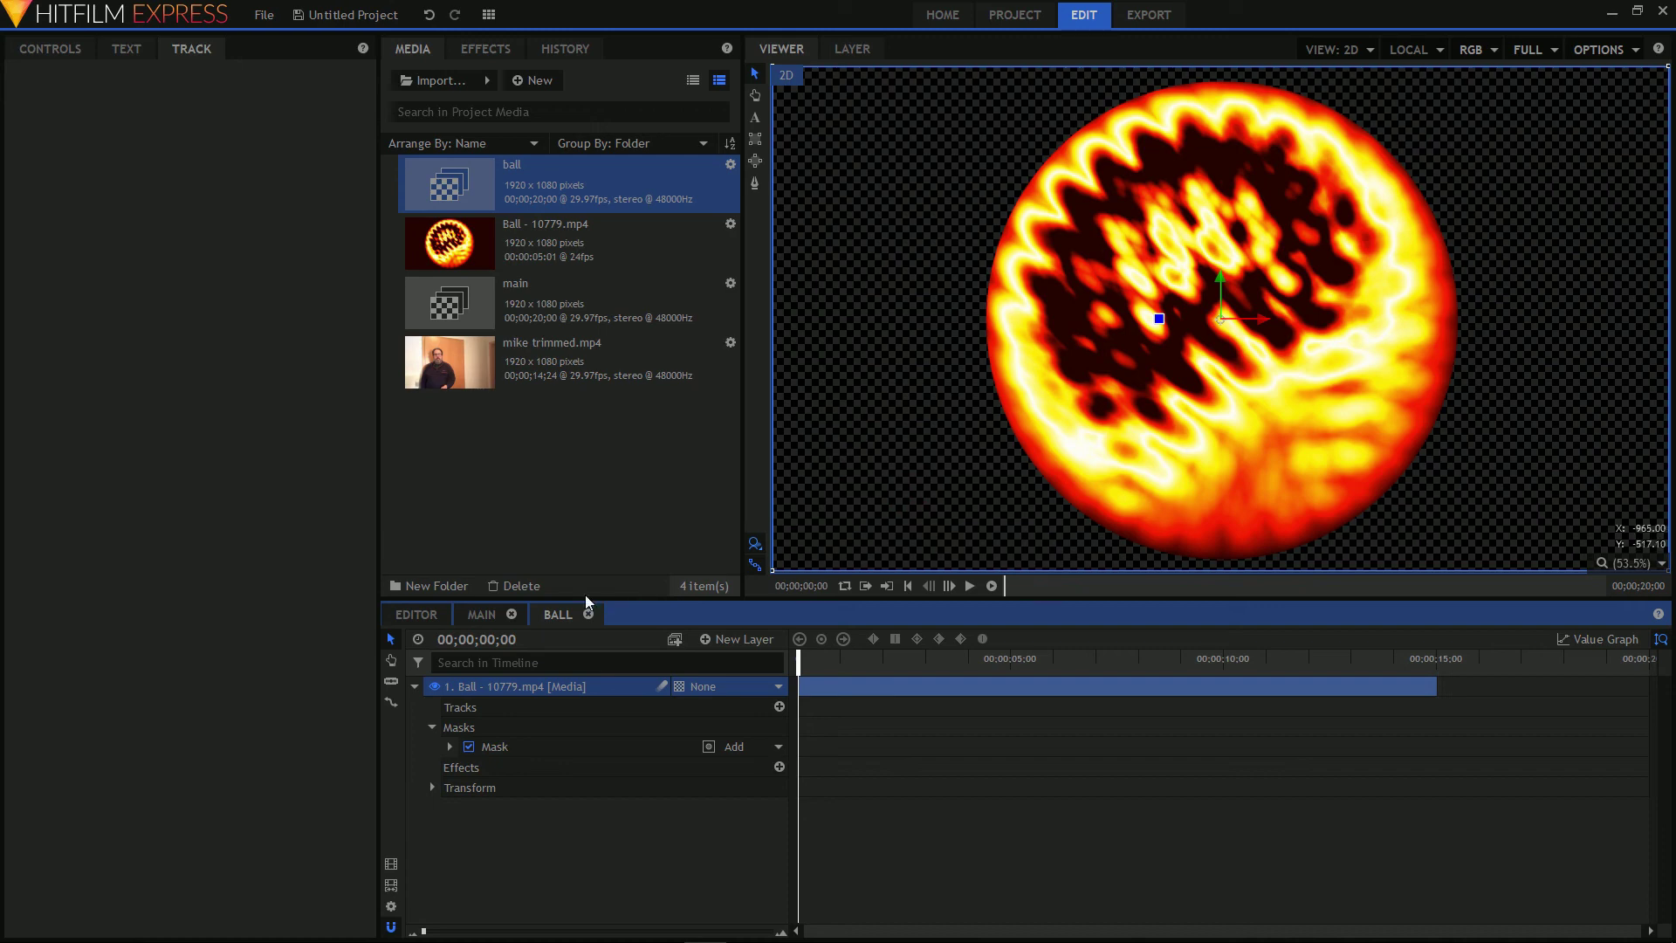
# Step: Preview the main composite, then select the ball layer with the playhead near 1 second
pyautogui.click(479, 622)
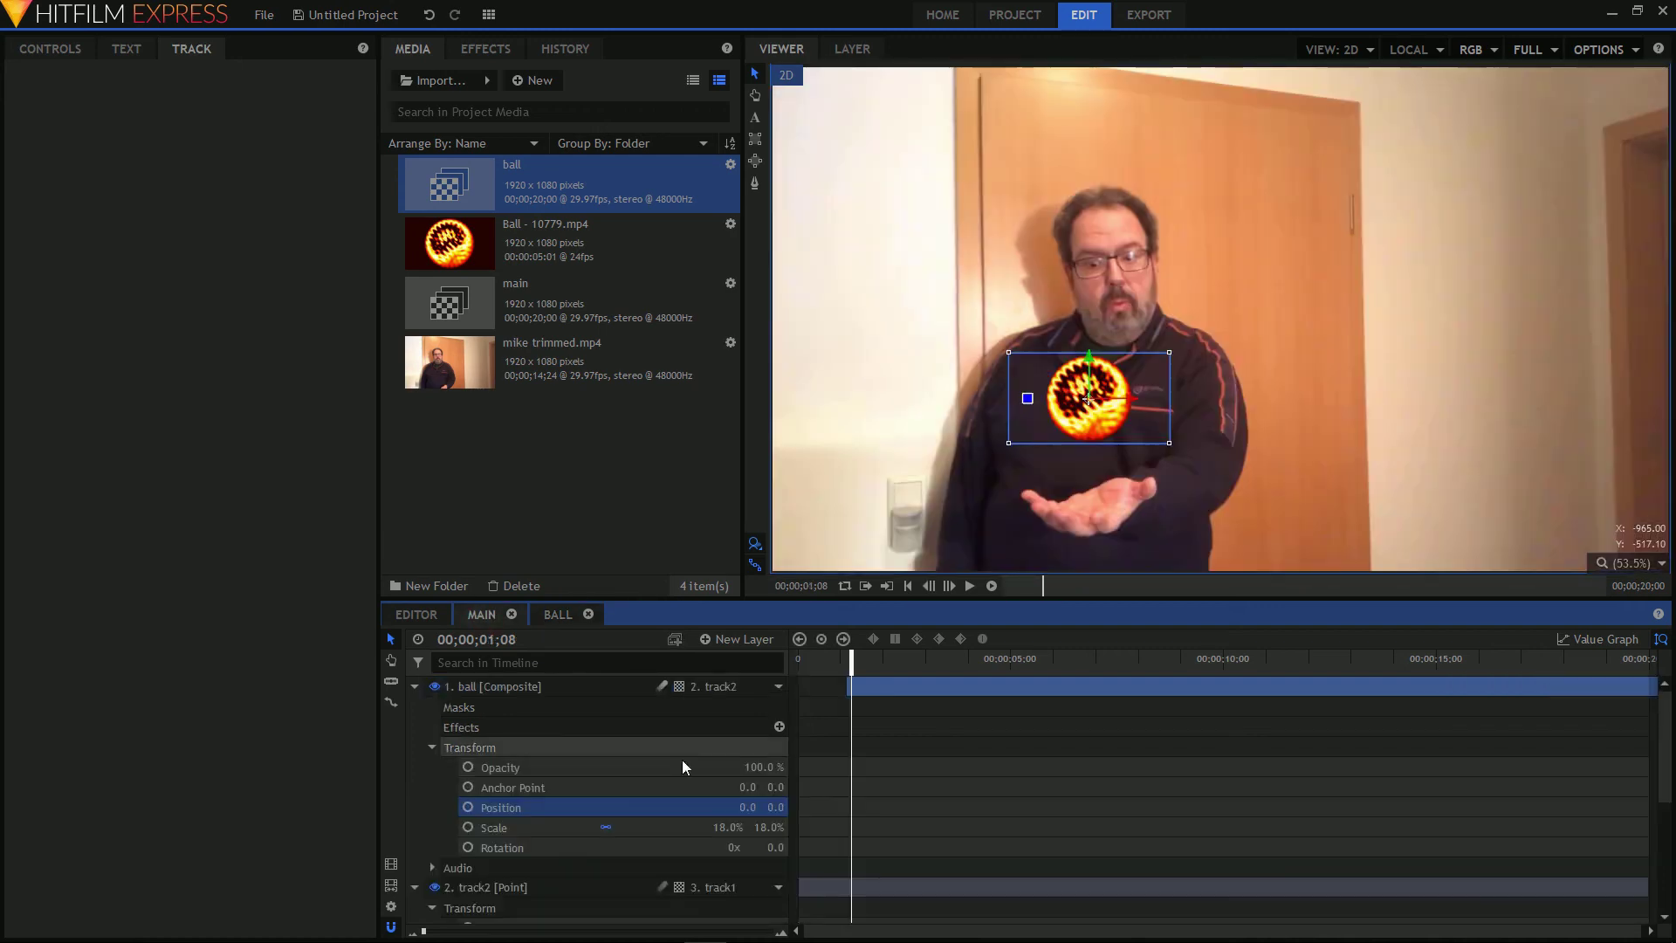
pyautogui.click(969, 586)
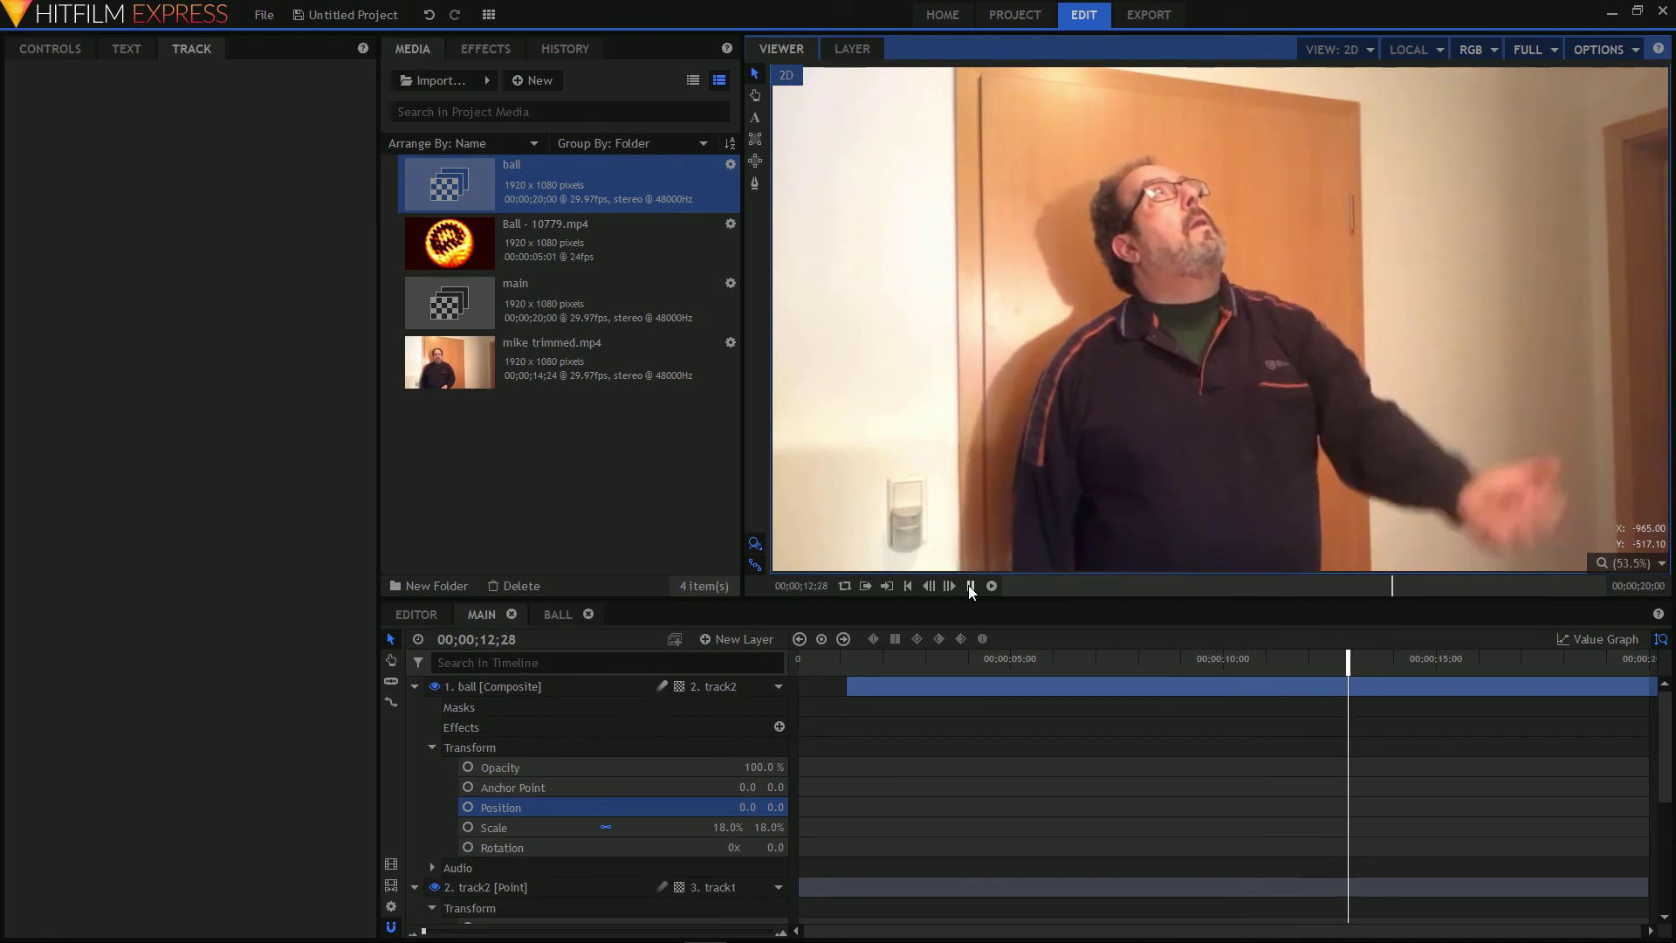
pyautogui.click(968, 585)
pyautogui.click(857, 658)
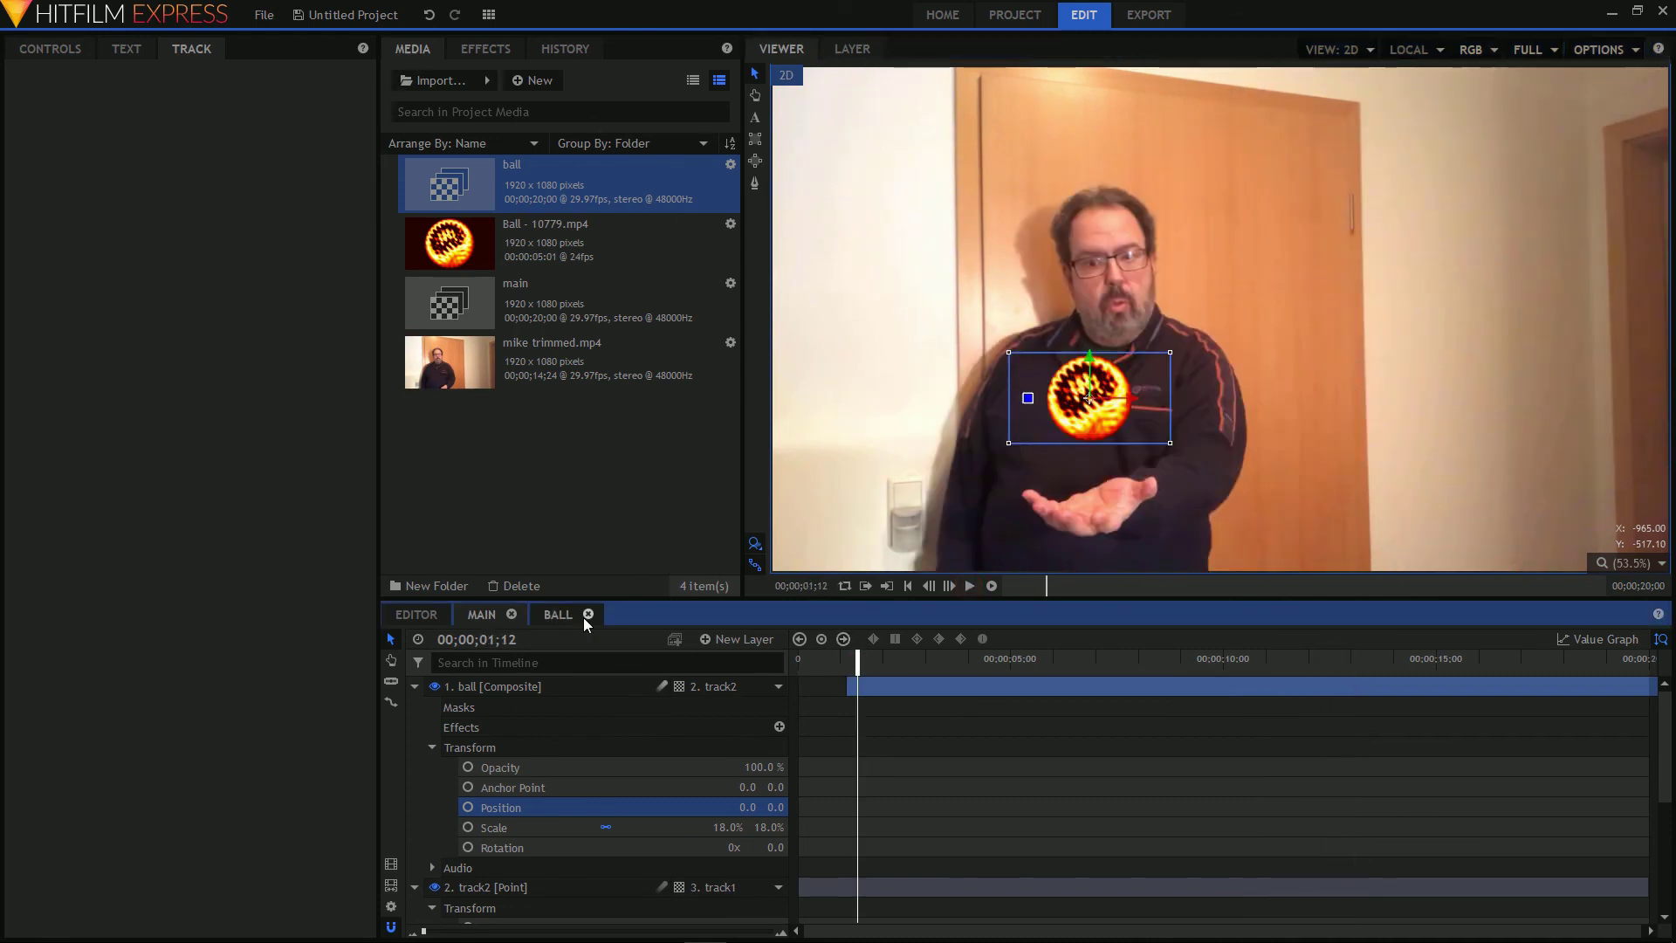
pyautogui.click(574, 688)
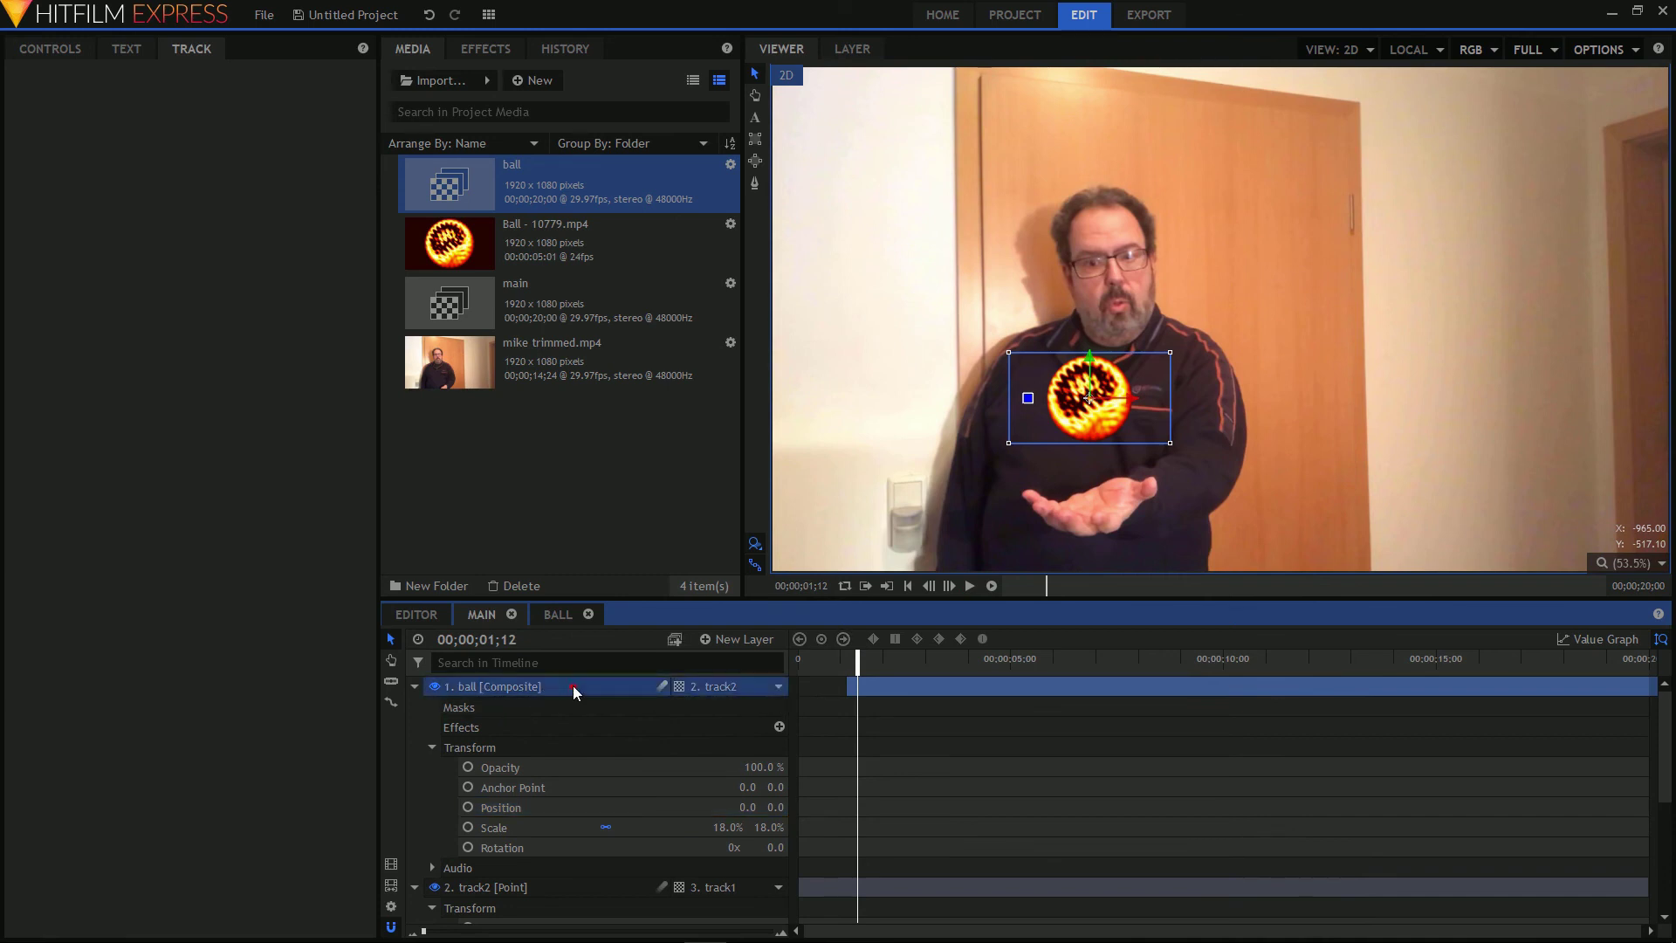
pyautogui.moveTo(853, 656); pyautogui.dragTo(845, 658)
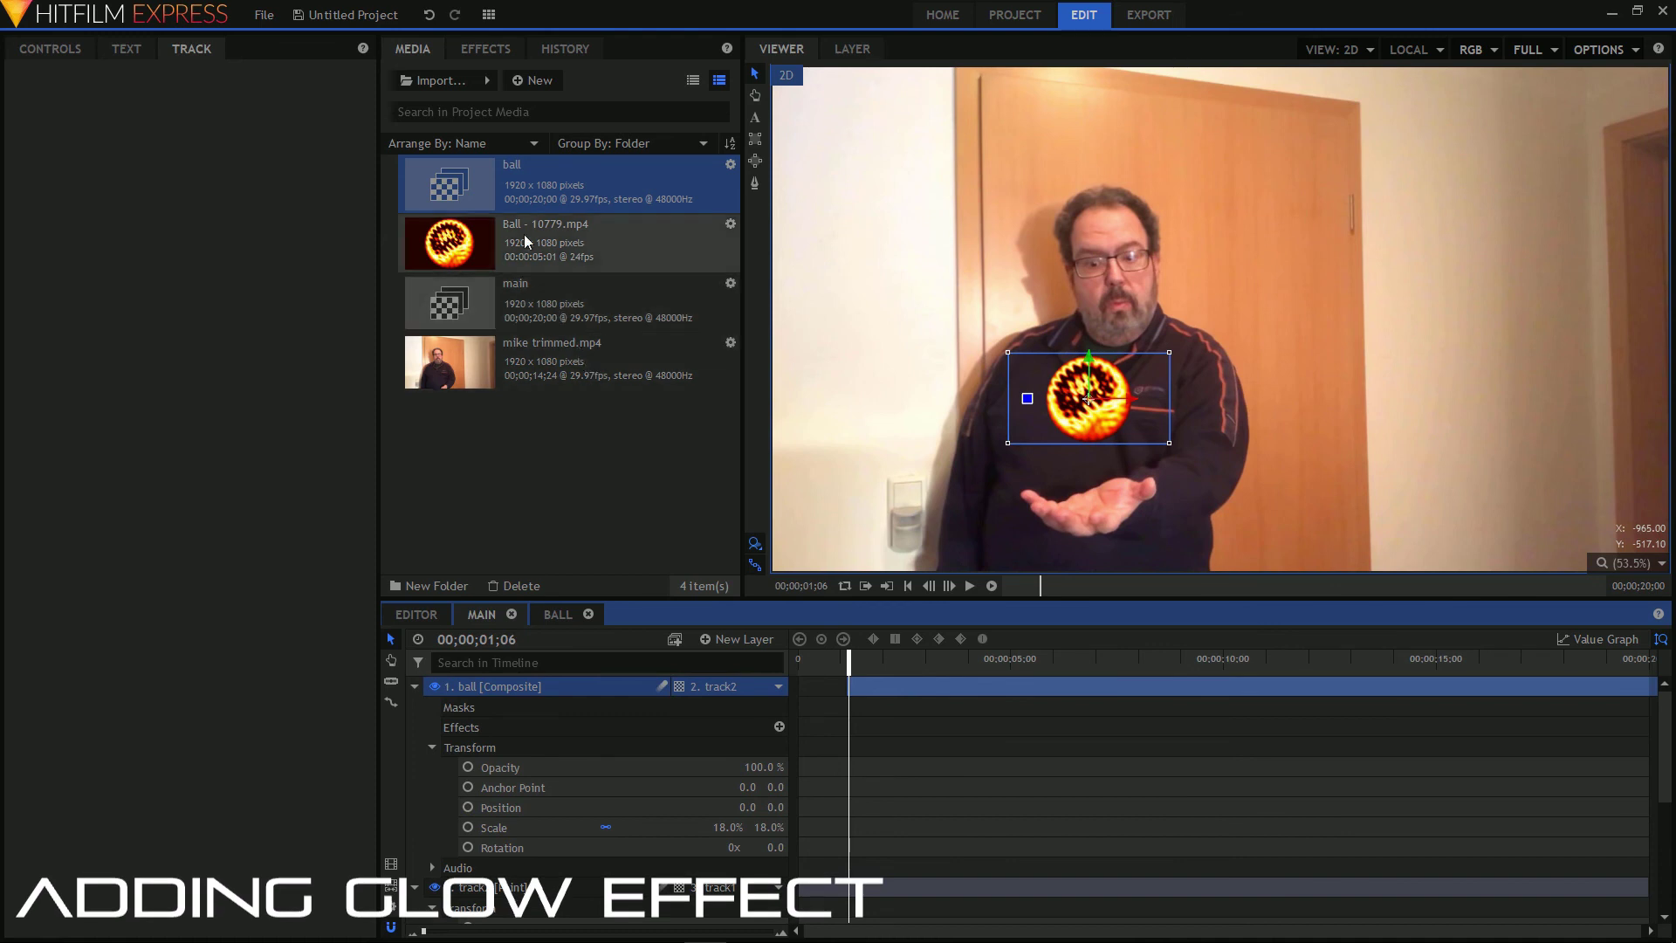
# Step: Search the effects for 'glo' and apply the Glow effect to the ball layer
pyautogui.click(484, 50)
pyautogui.click(472, 82)
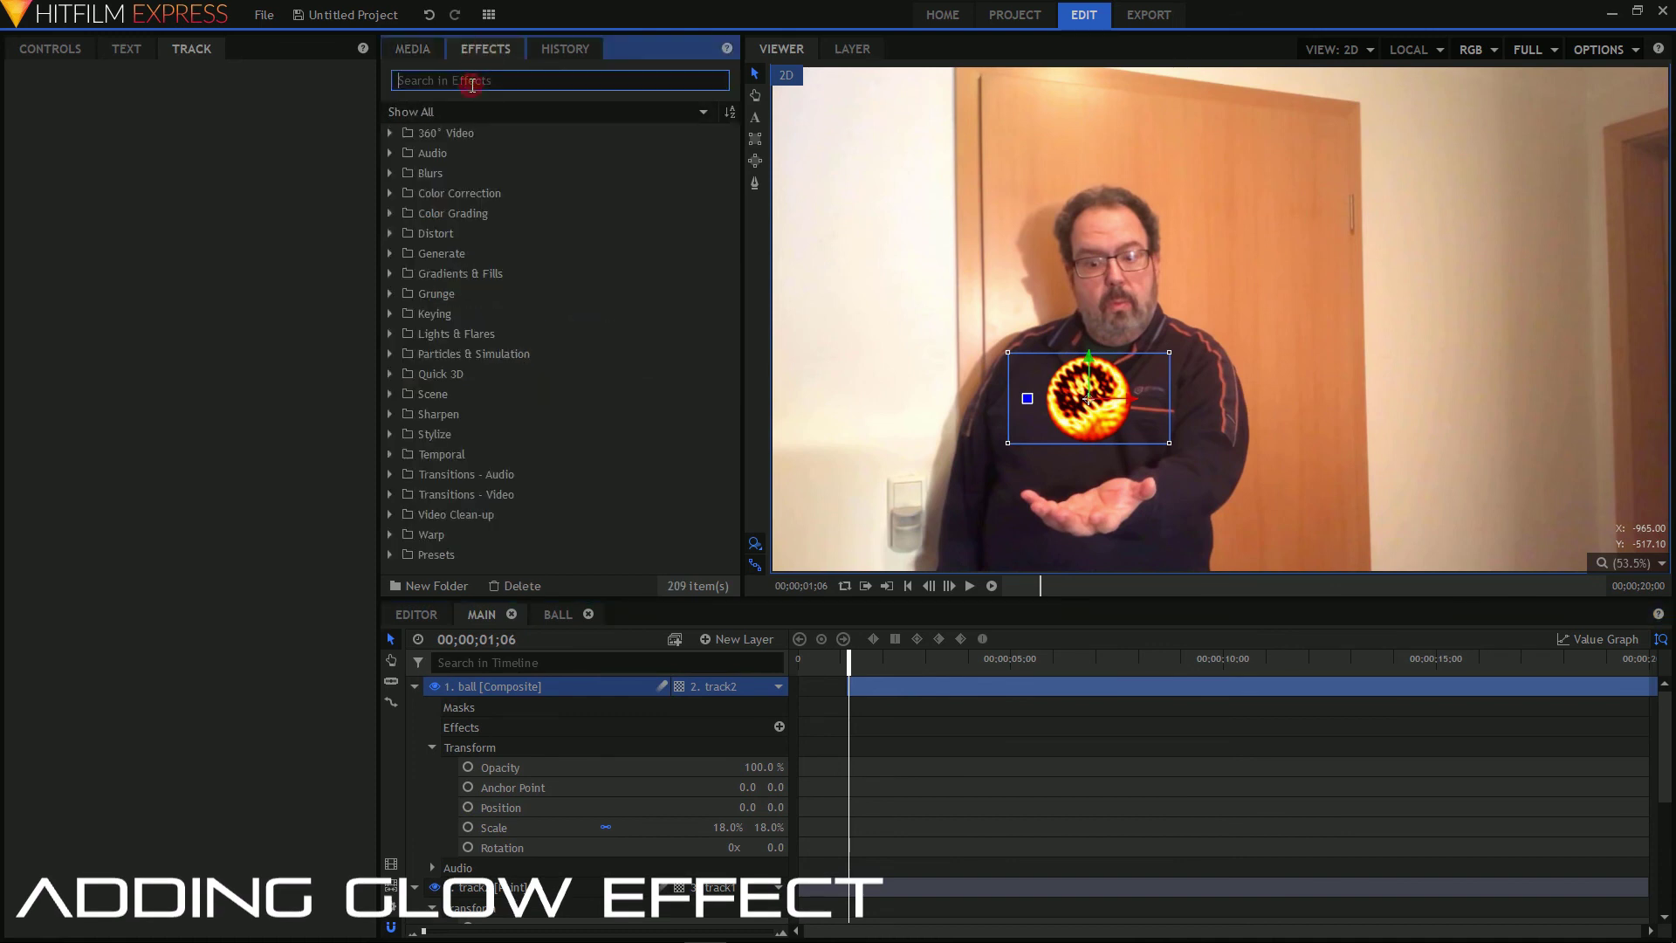
pyautogui.write('glow')
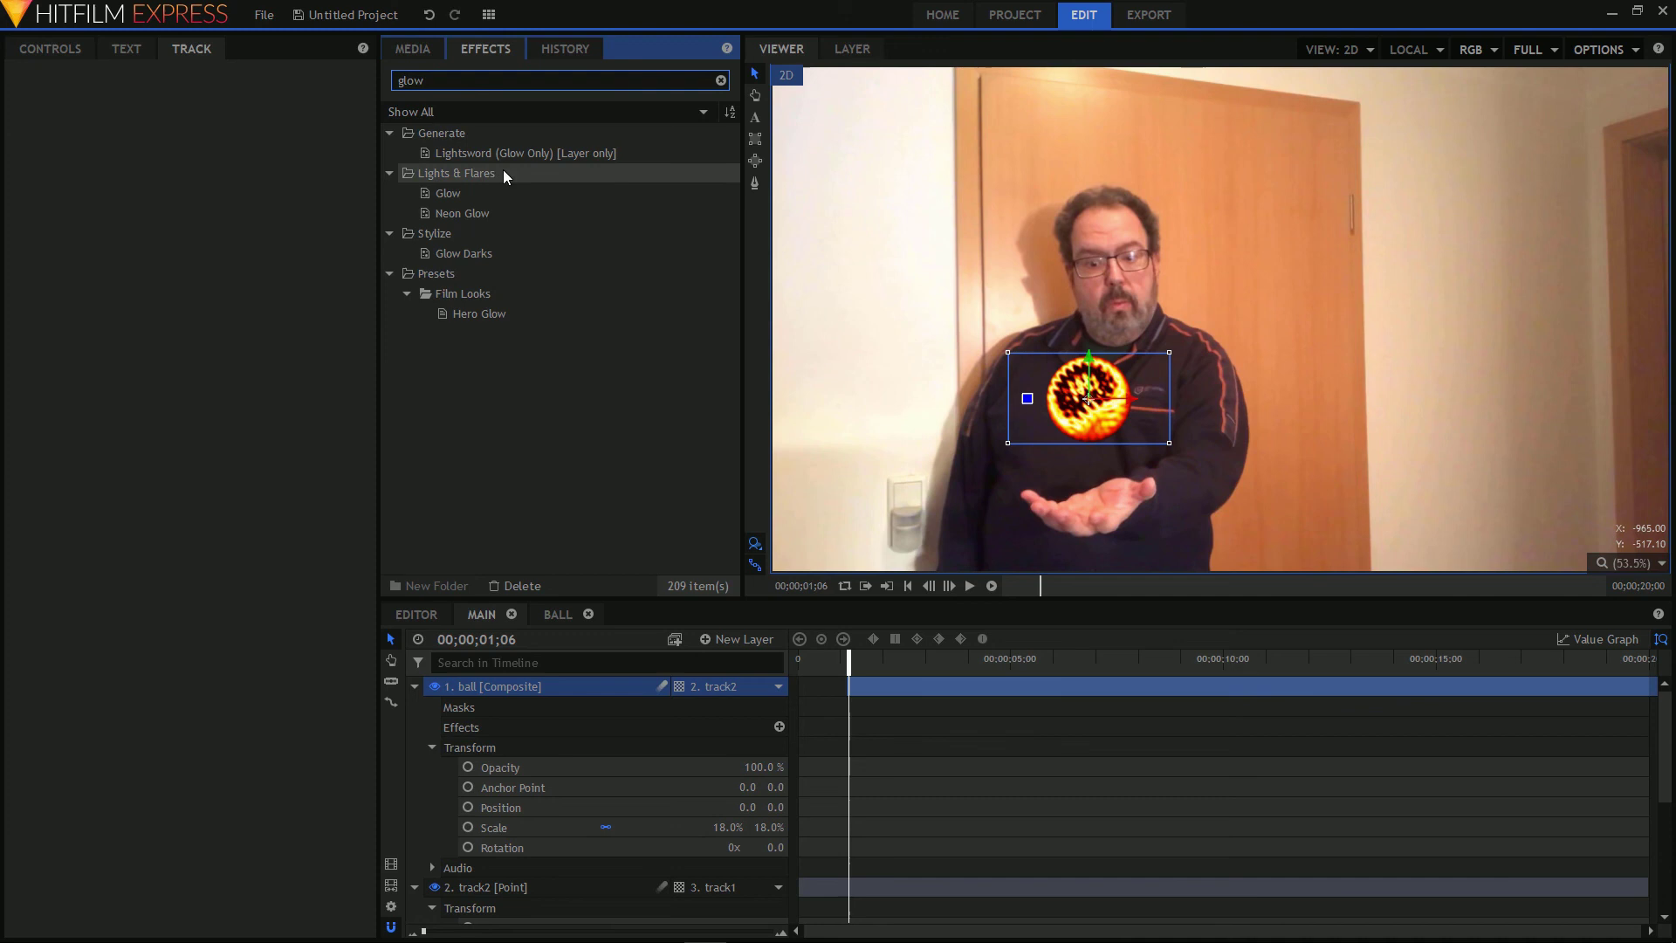
pyautogui.moveTo(460, 195); pyautogui.dragTo(539, 737)
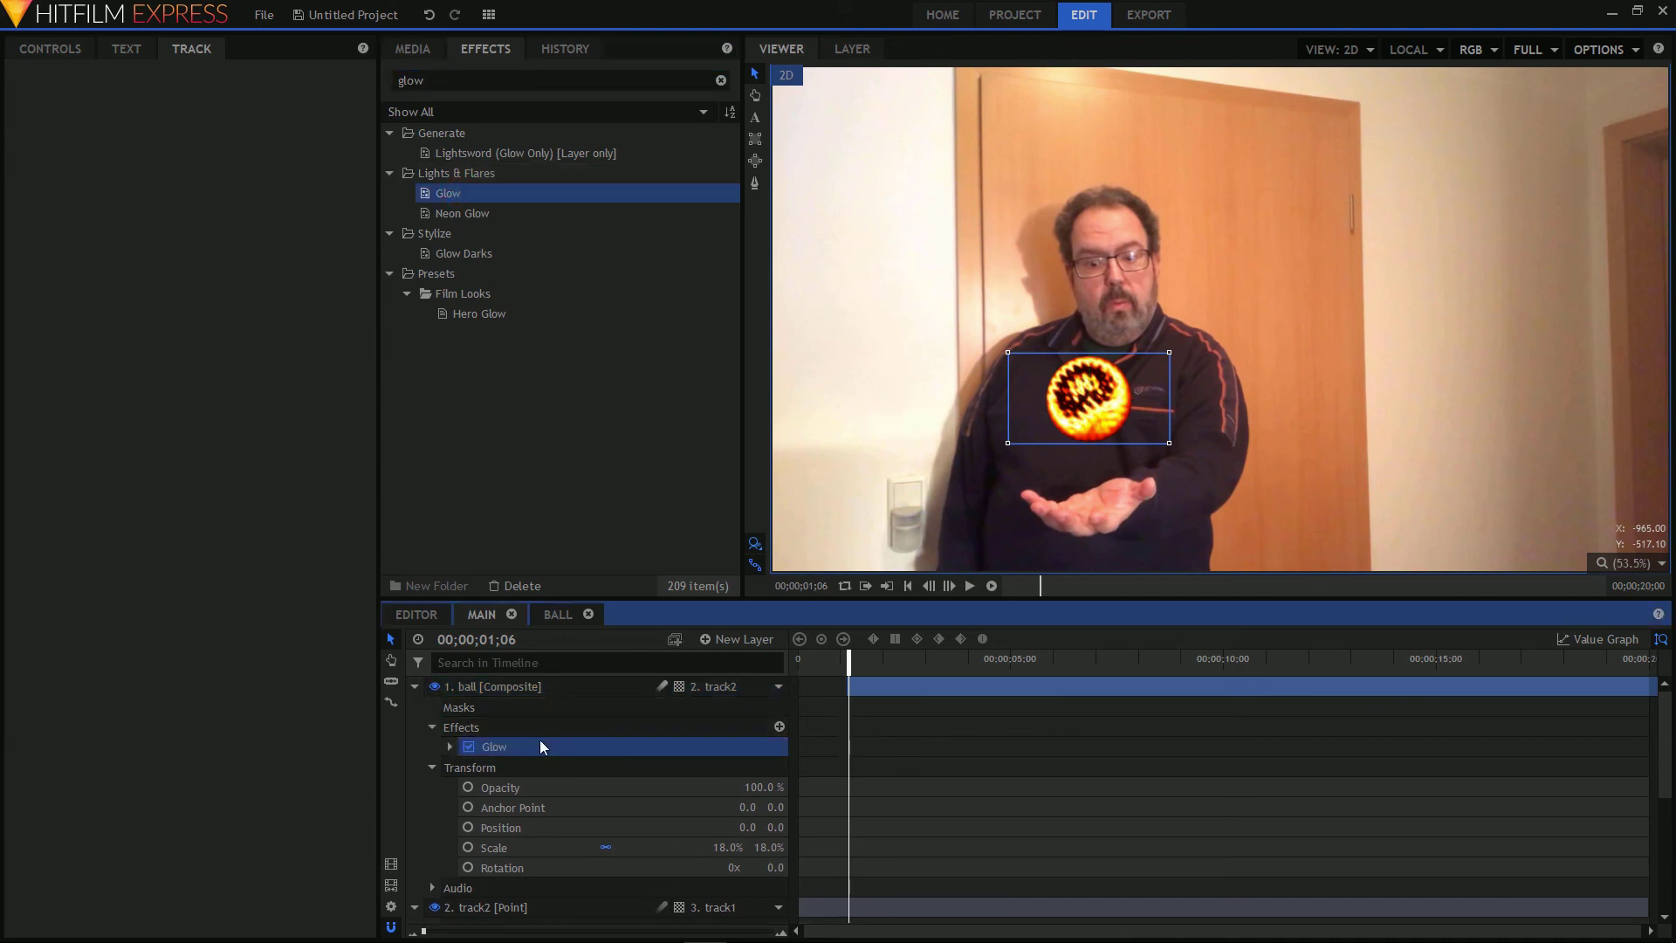
# Step: Adjust the Glow settings to Intensity 0.8, Threshold 75% and Radius 42 px
pyautogui.click(449, 746)
pyautogui.scroll(-2, 580, 772)
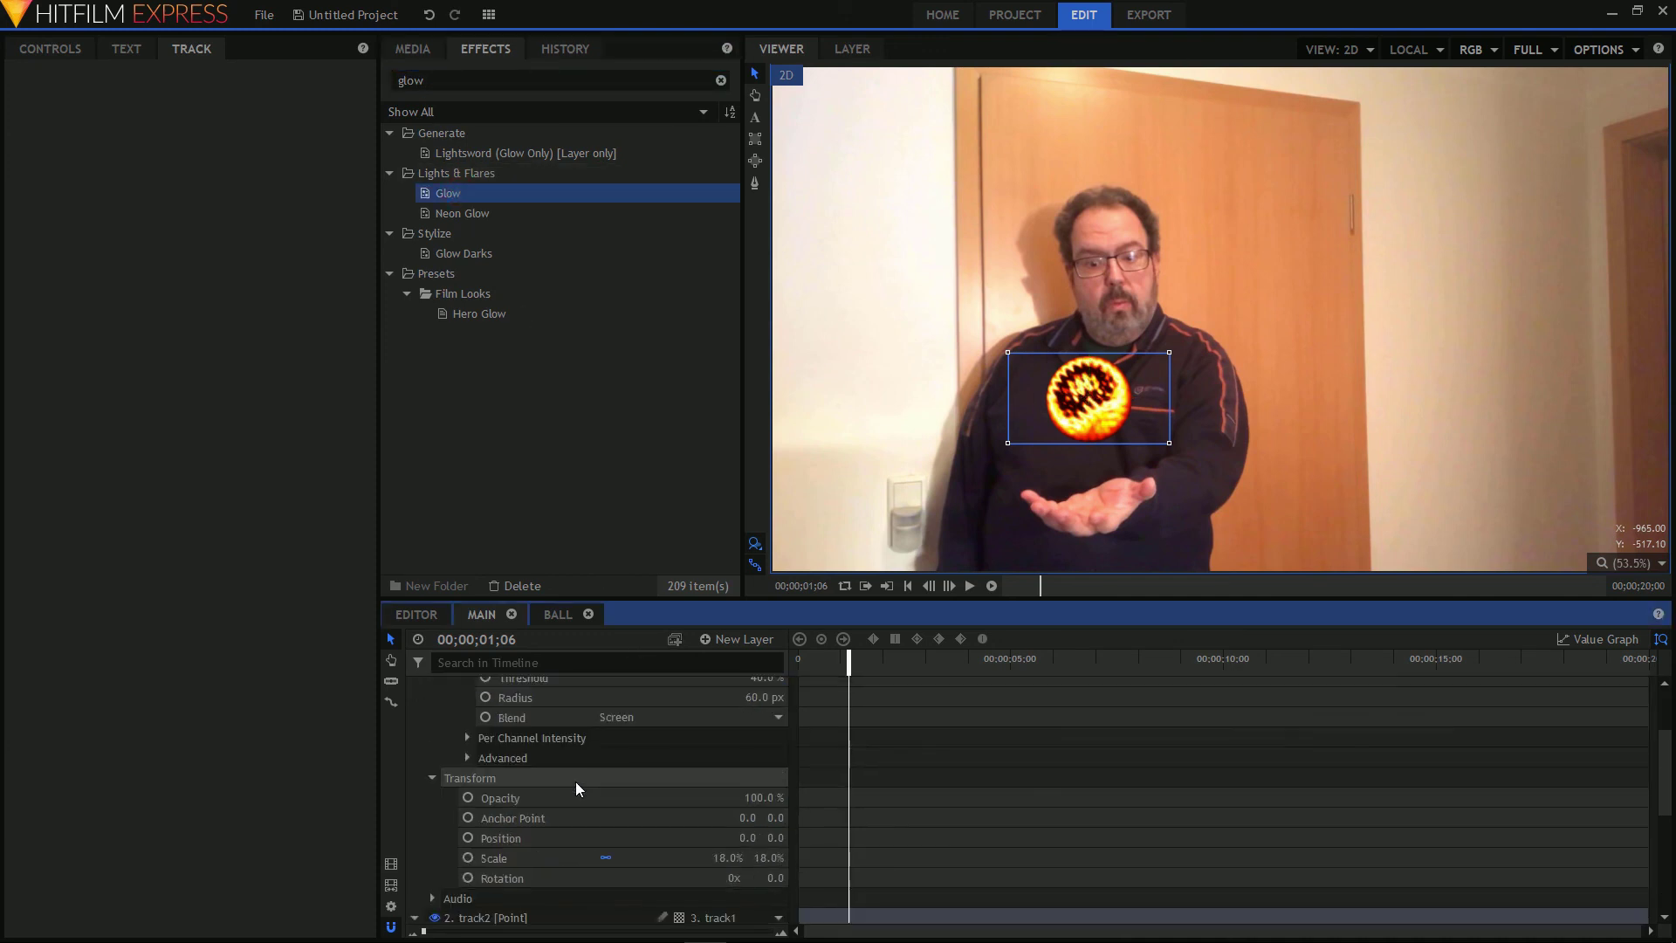
pyautogui.scroll(1, 574, 782)
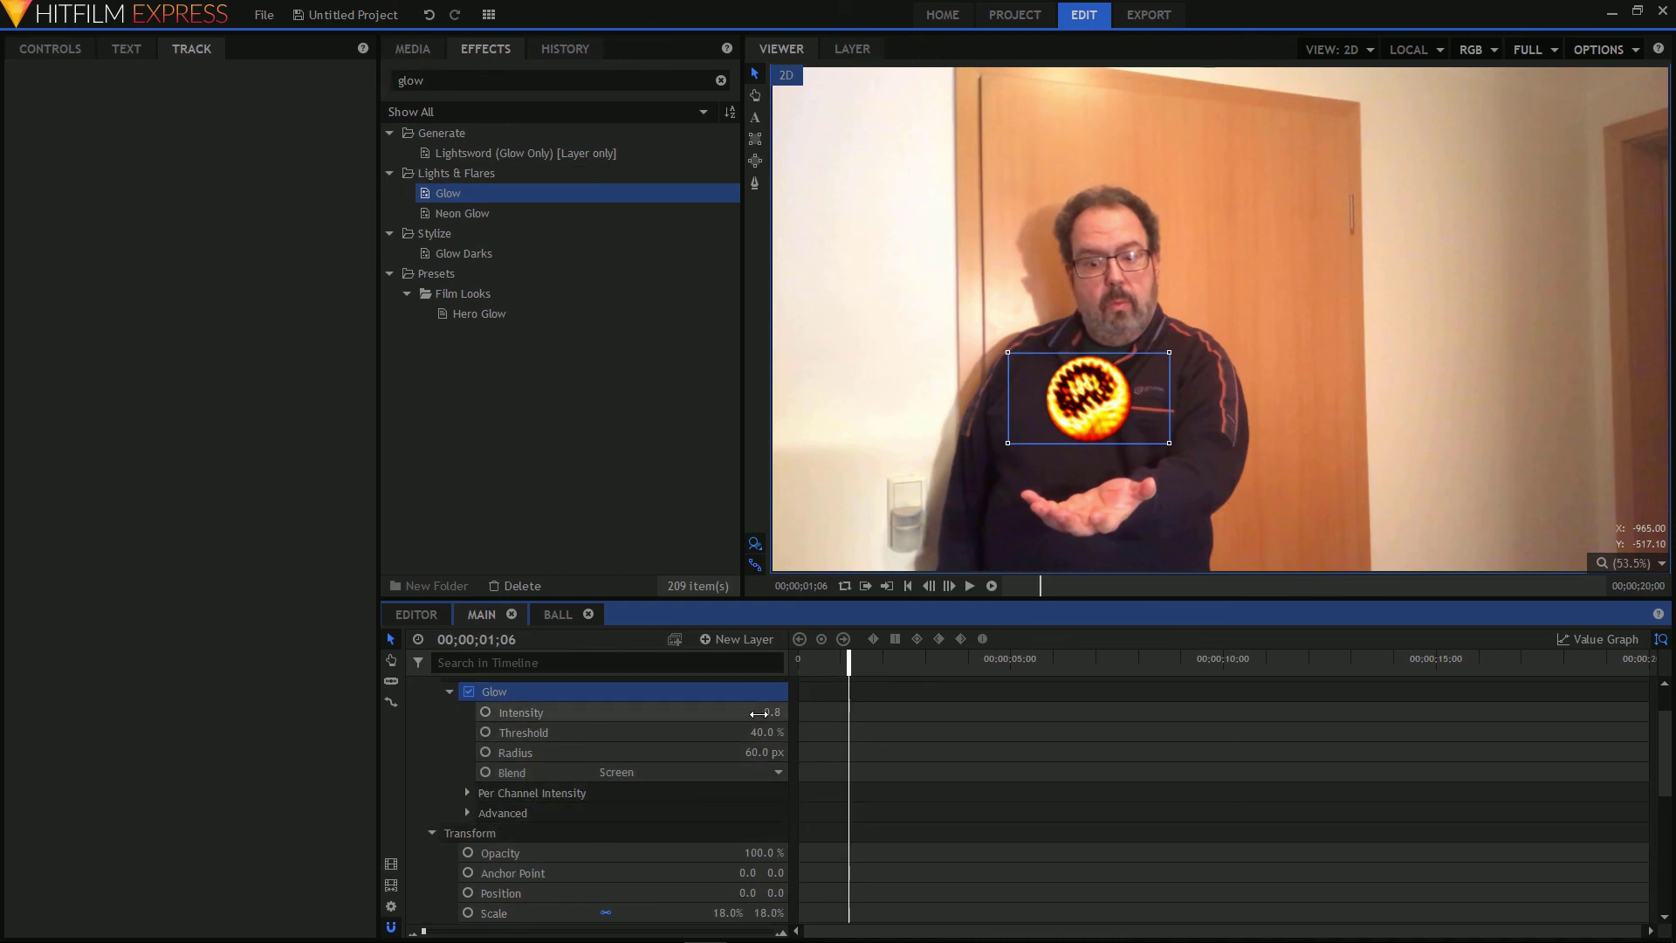
pyautogui.moveTo(765, 712); pyautogui.dragTo(746, 753)
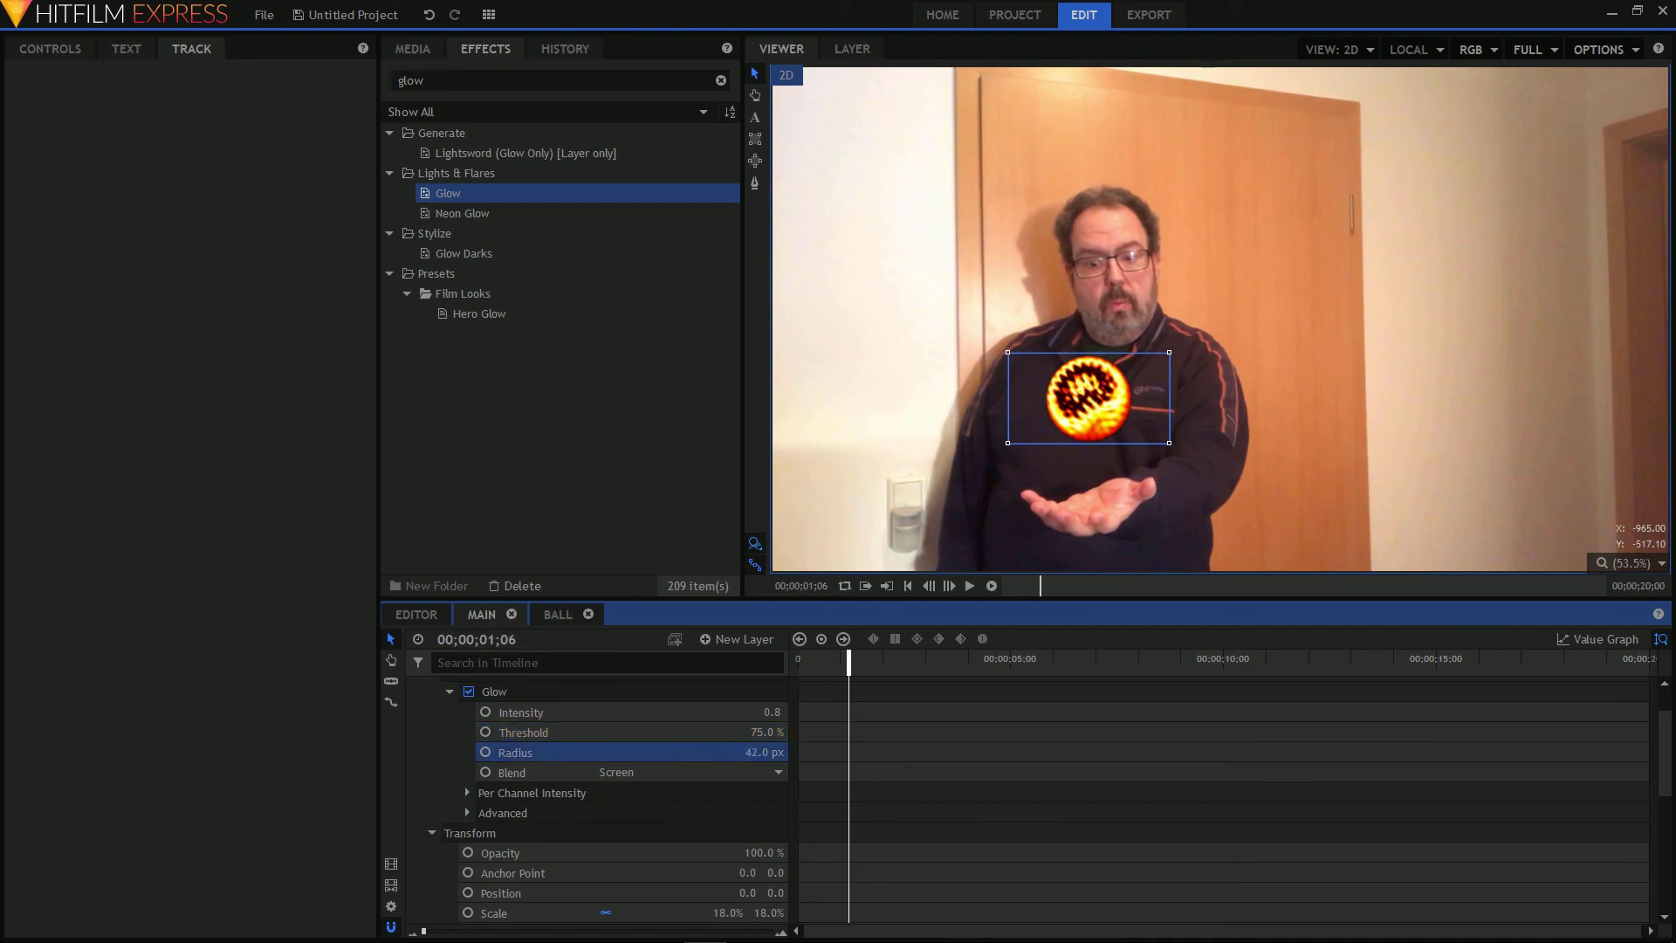
pyautogui.scroll(-1, 552, 816)
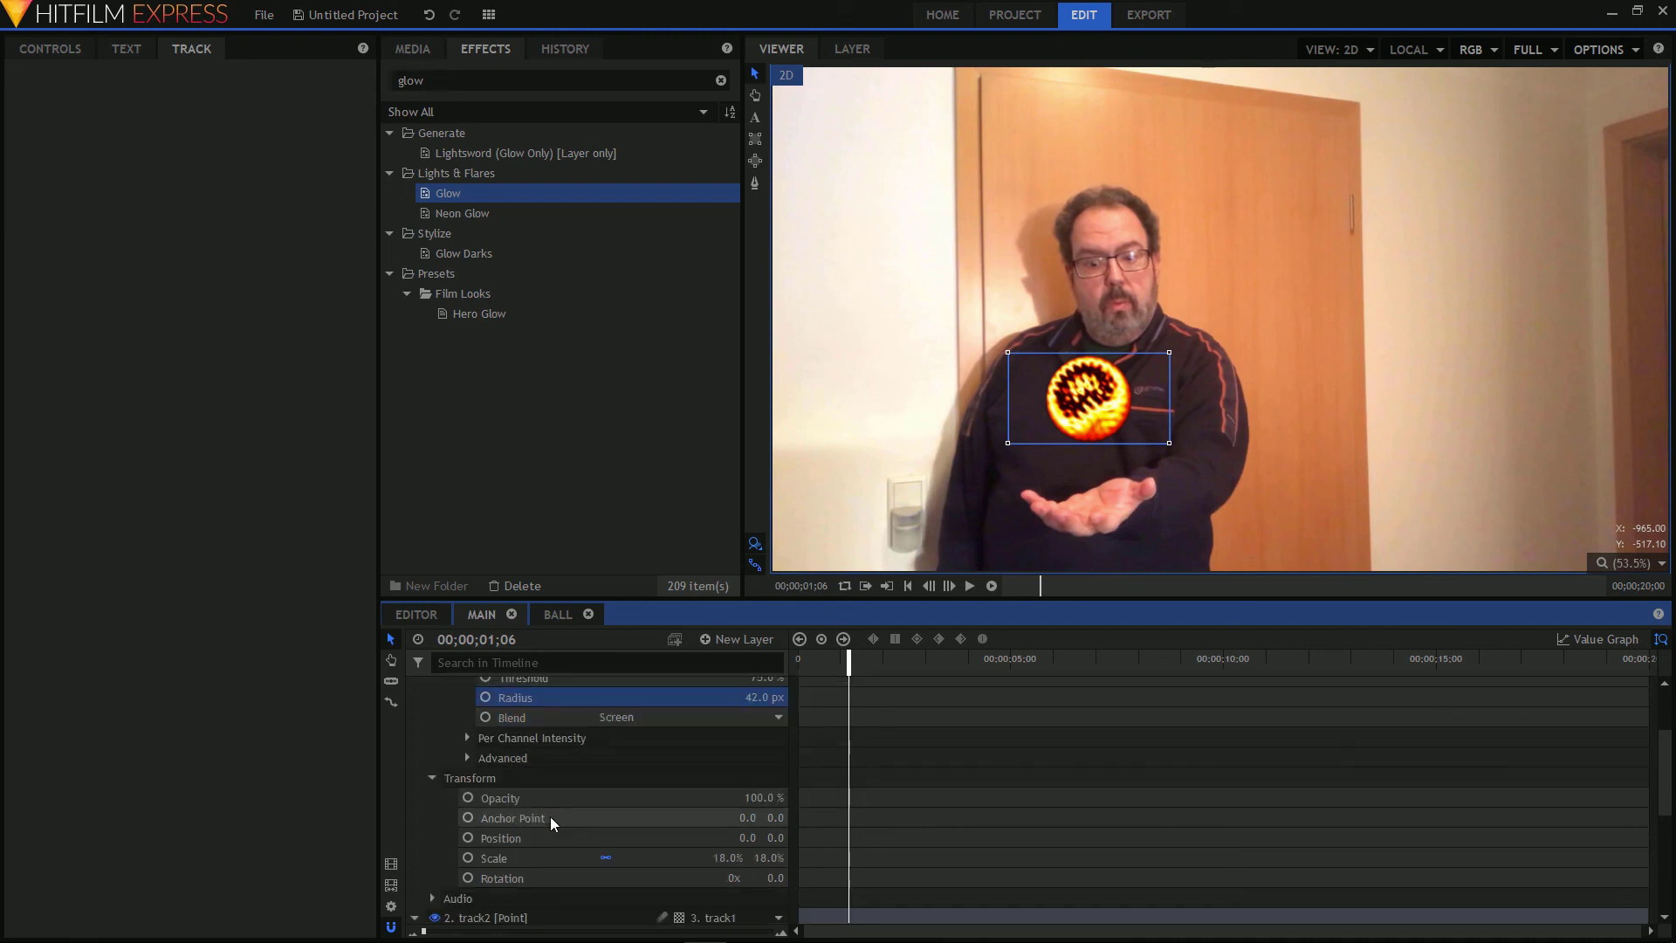
pyautogui.click(971, 588)
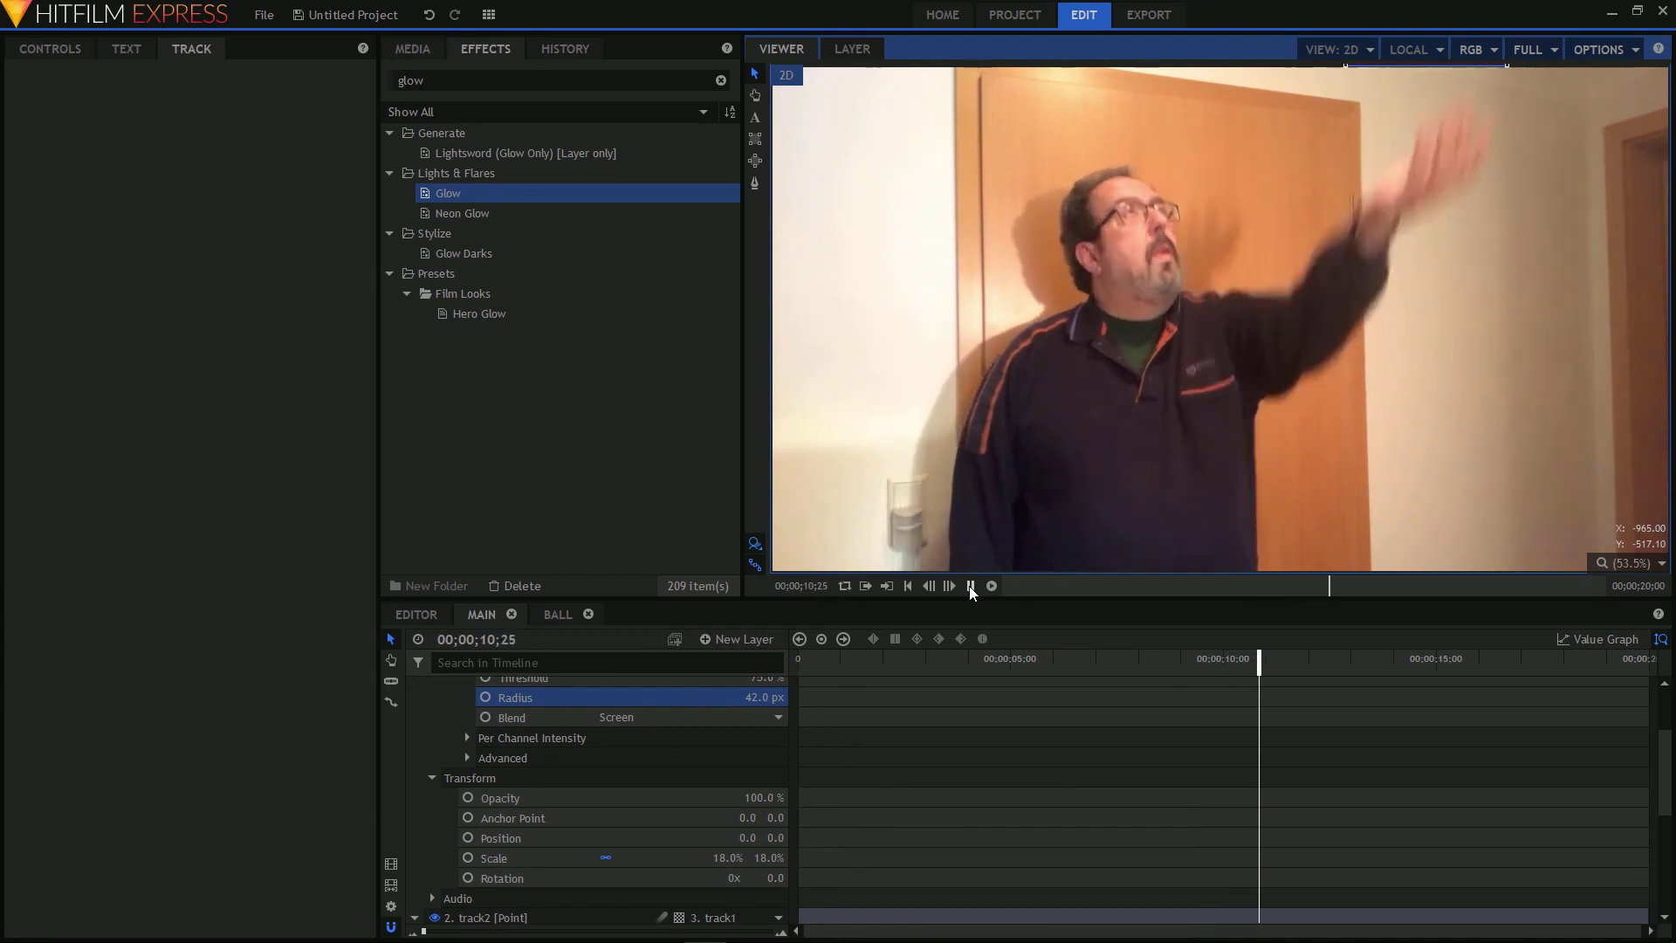
pyautogui.click(972, 590)
pyautogui.click(880, 661)
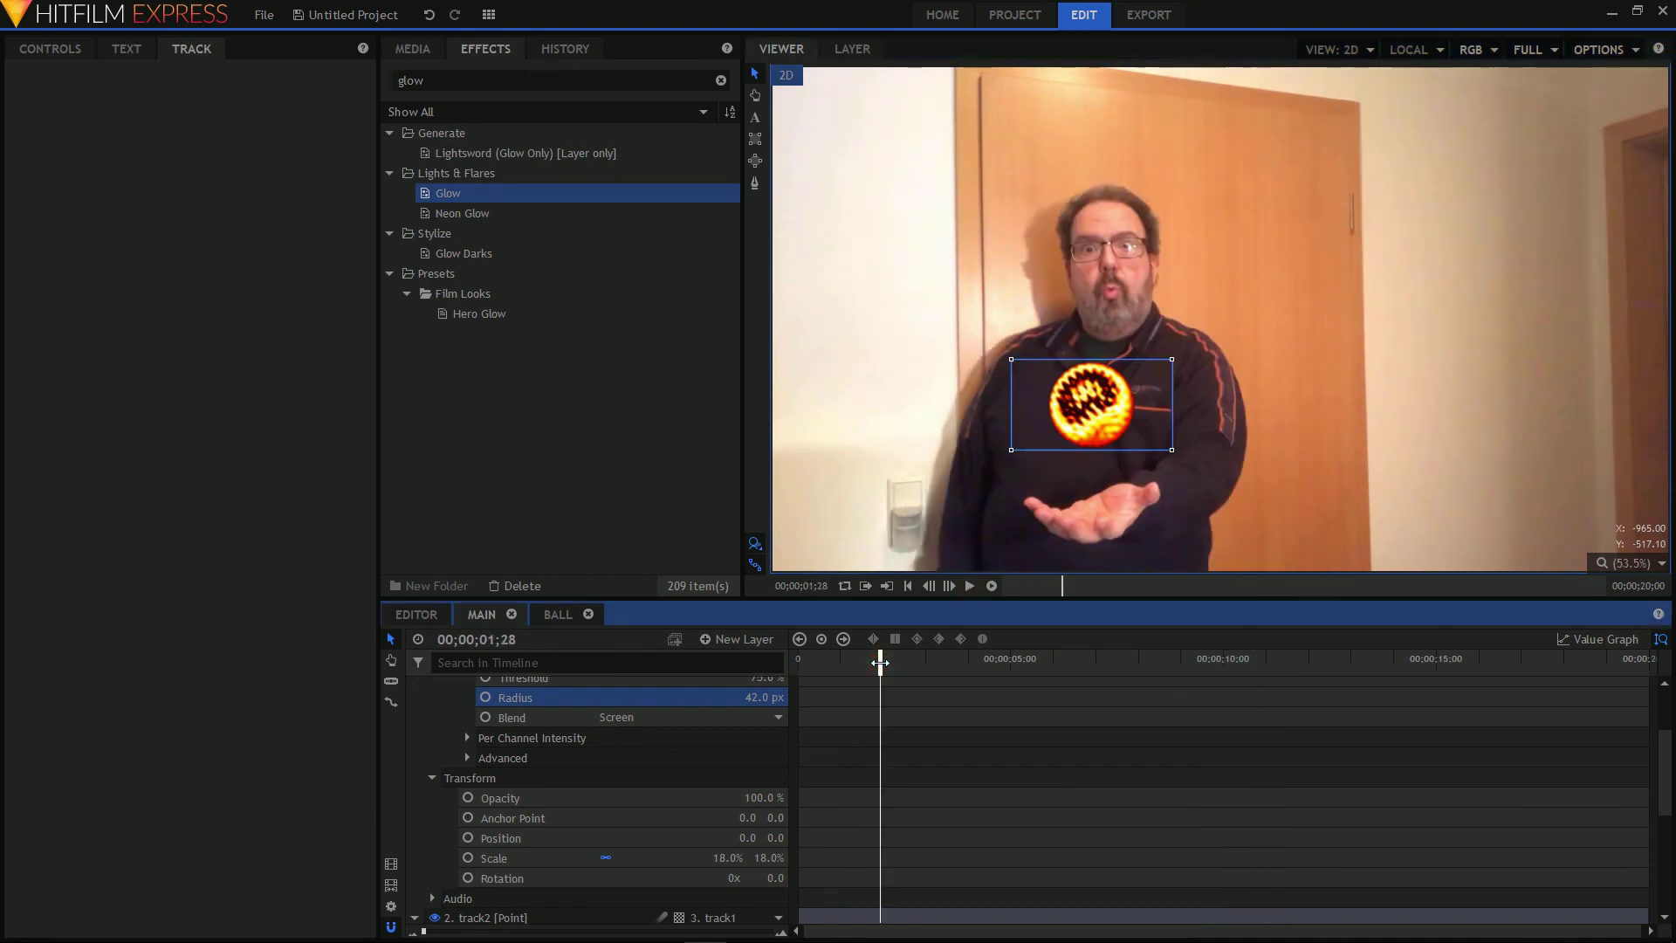
pyautogui.scroll(3, 524, 707)
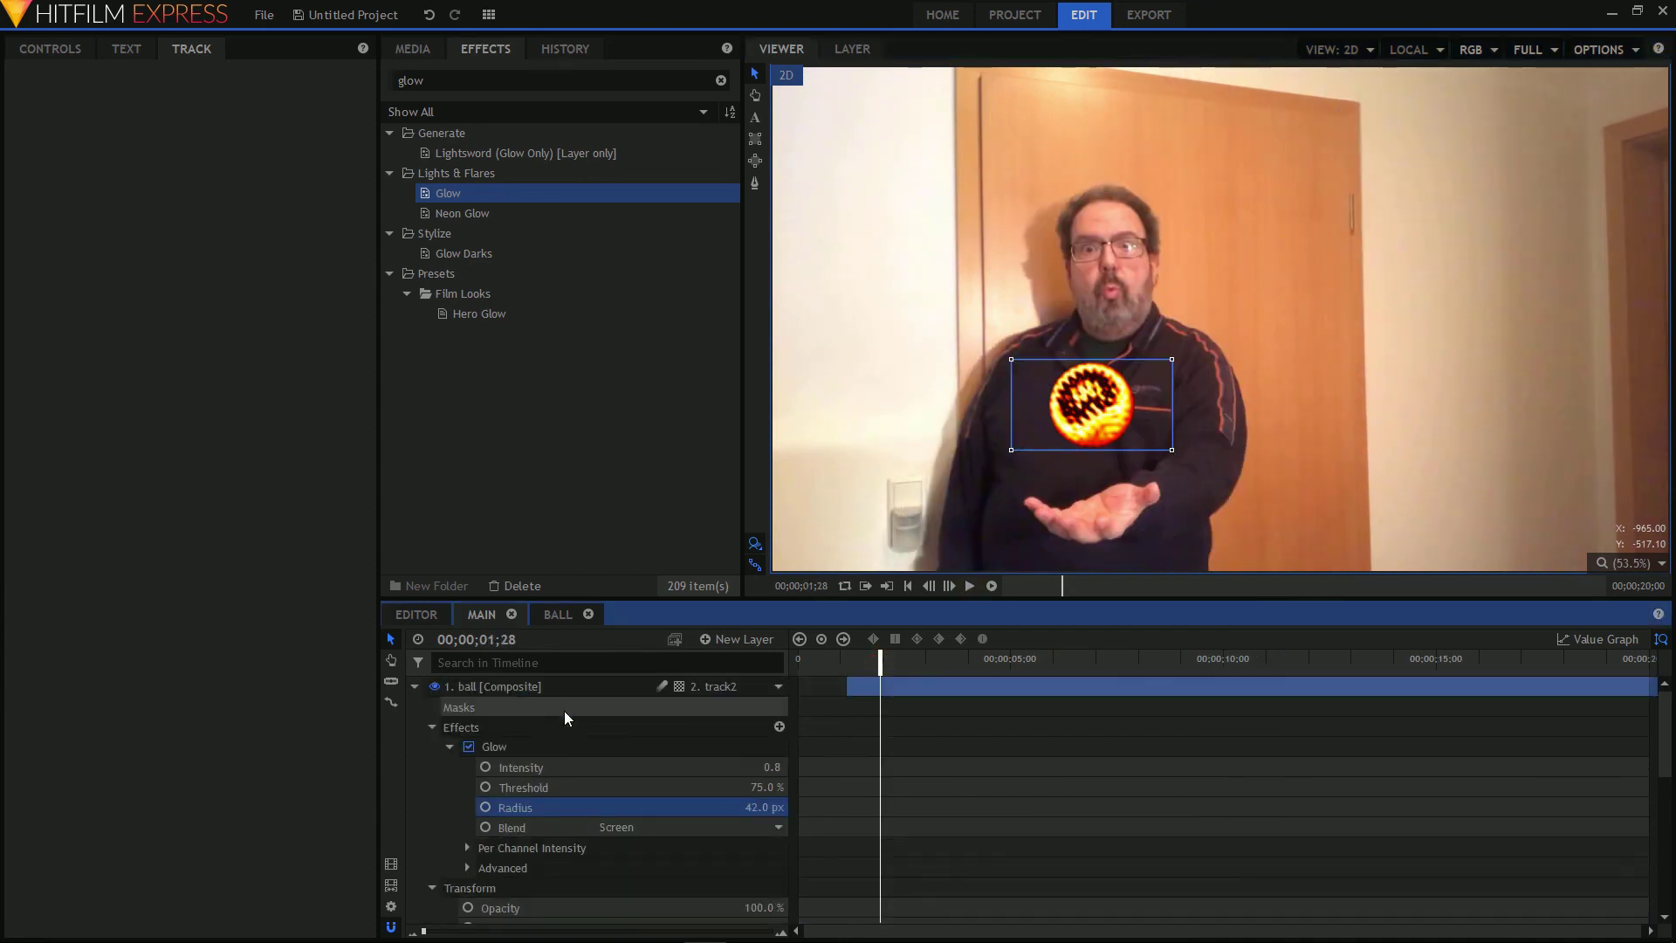